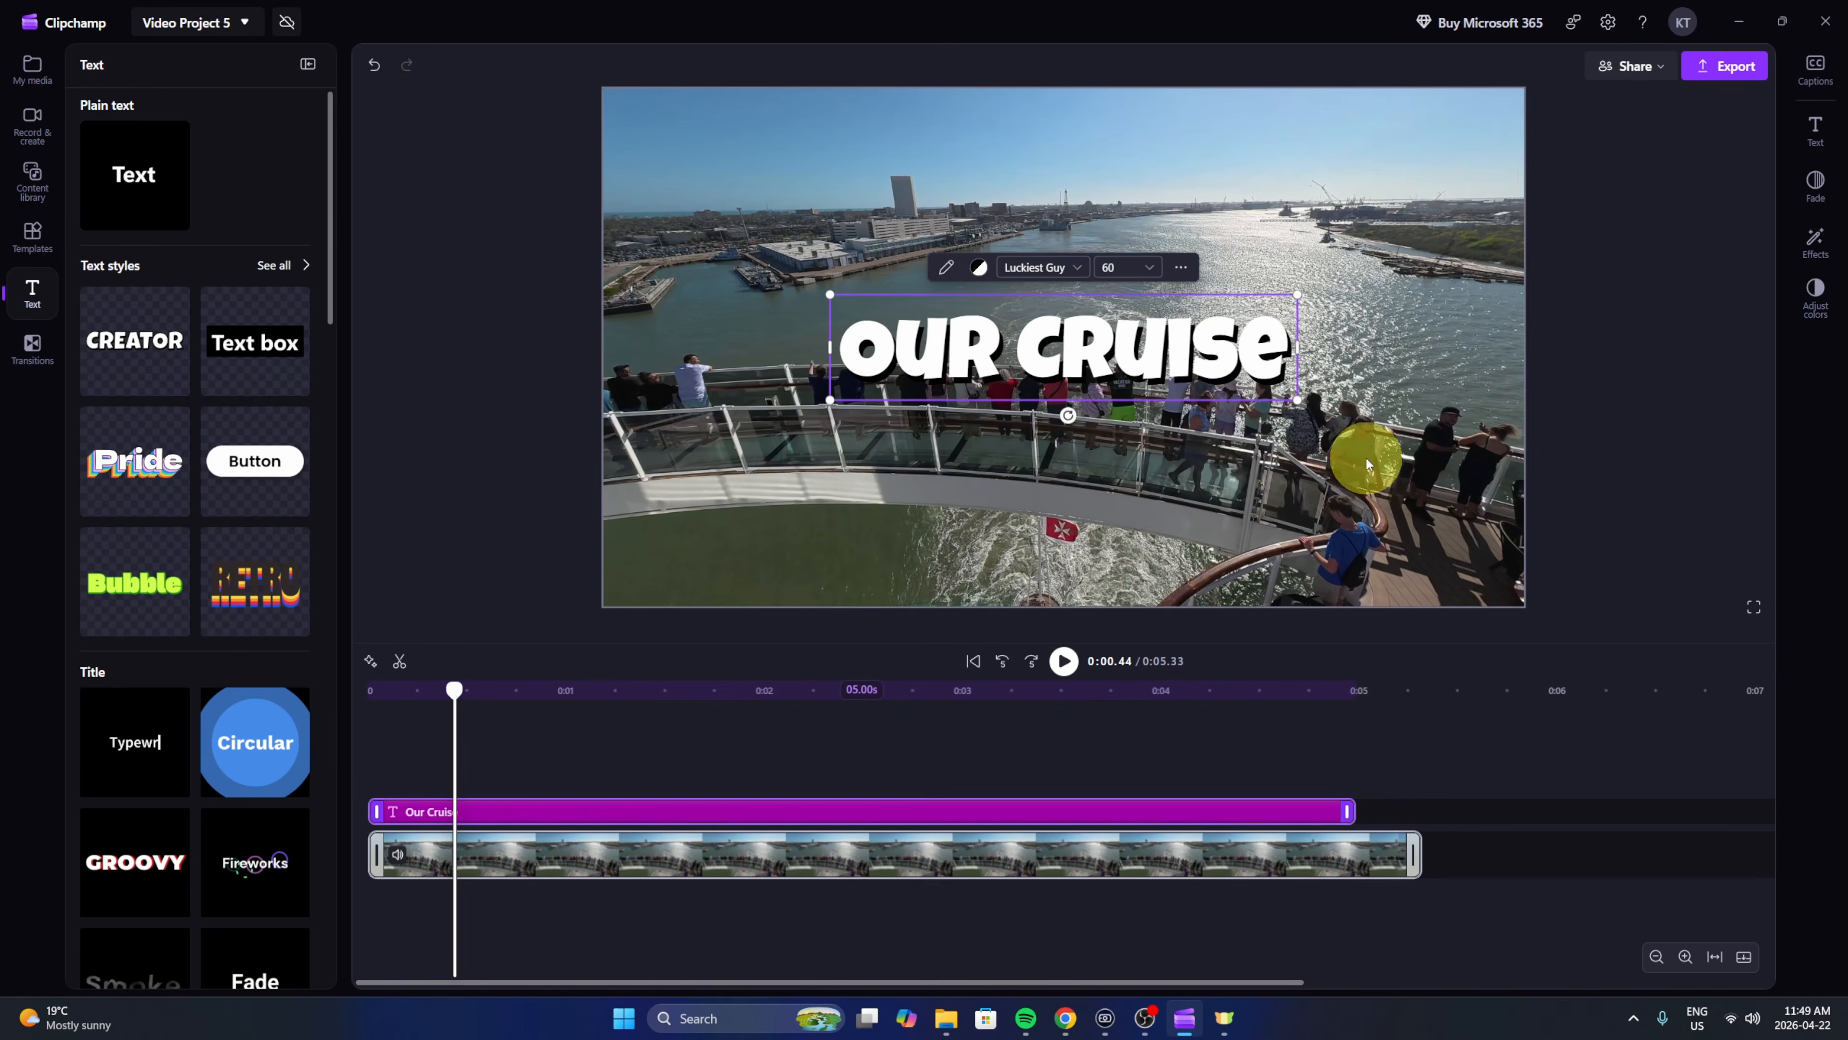
# - Move the "Our Cruise" title to the upper-left corner of the video frame
pyautogui.moveTo(1173, 379); pyautogui.dragTo(943, 149)
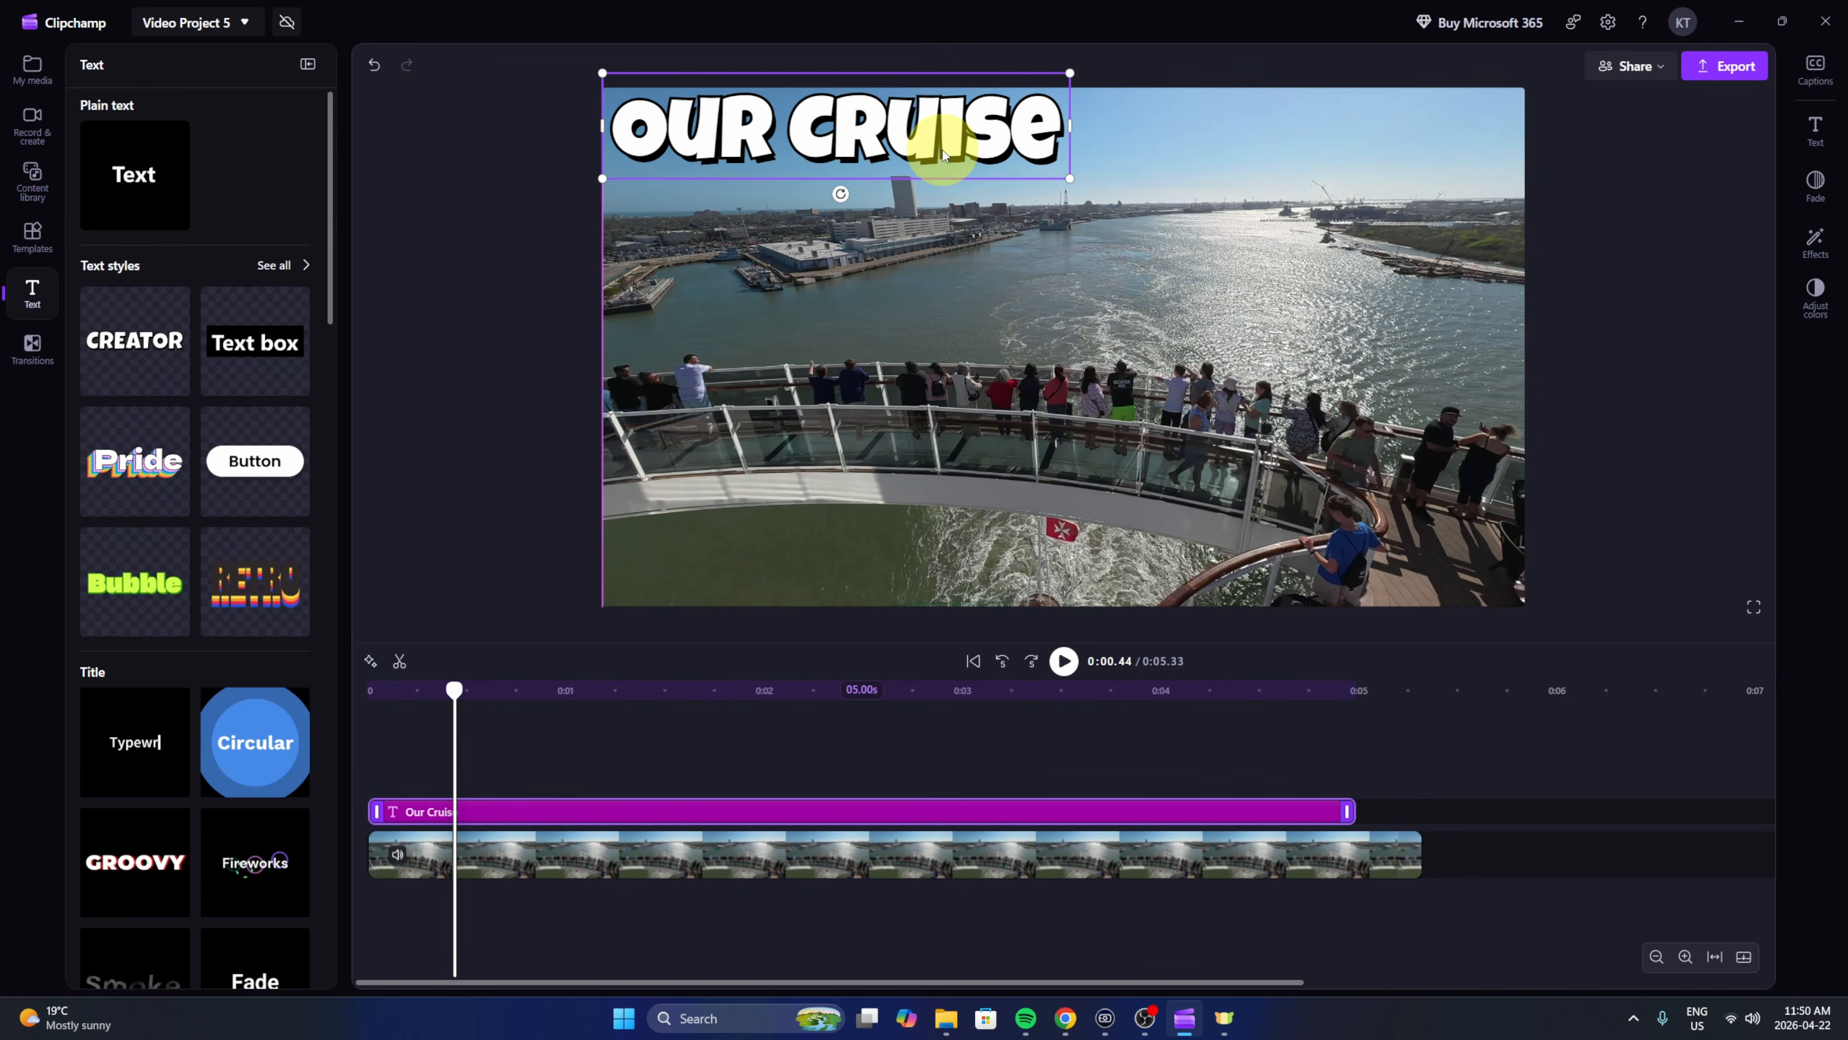
pyautogui.click(1134, 331)
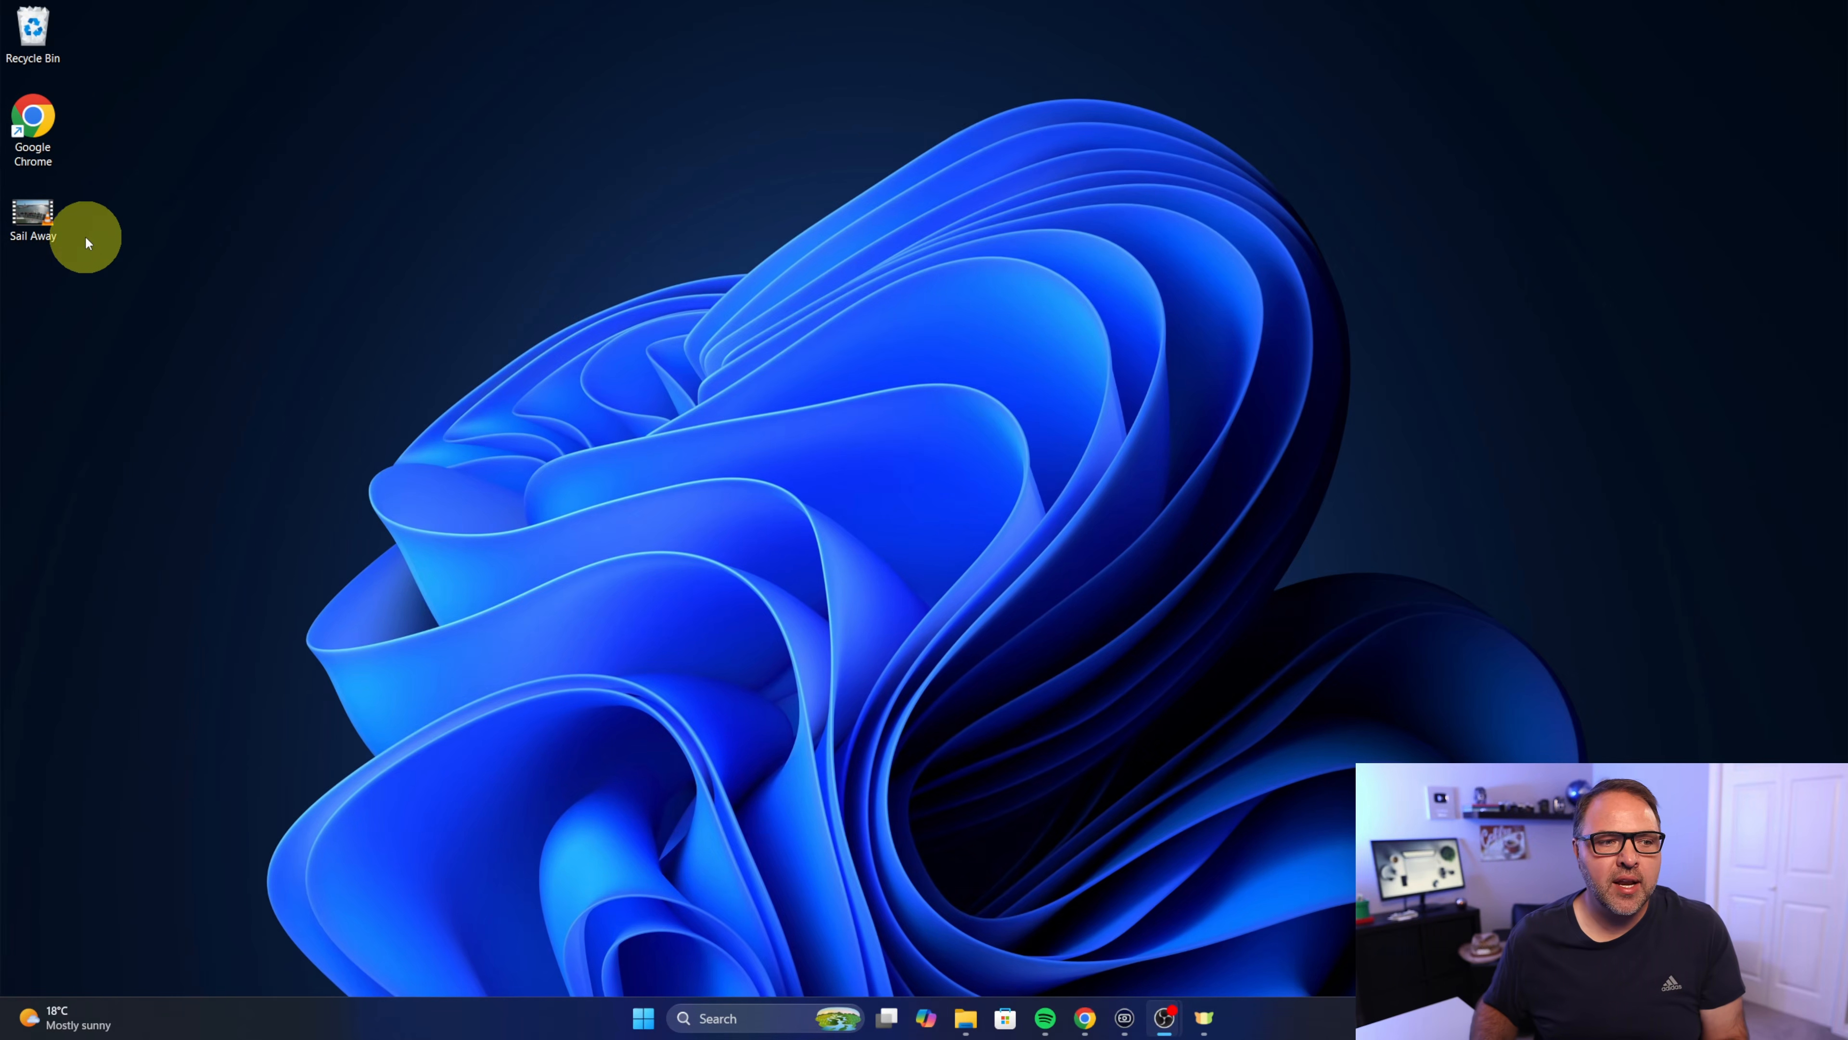
# - Play the Sail Away video from the desktop to check its content, and close the media player
pyautogui.doubleClick(43, 219)
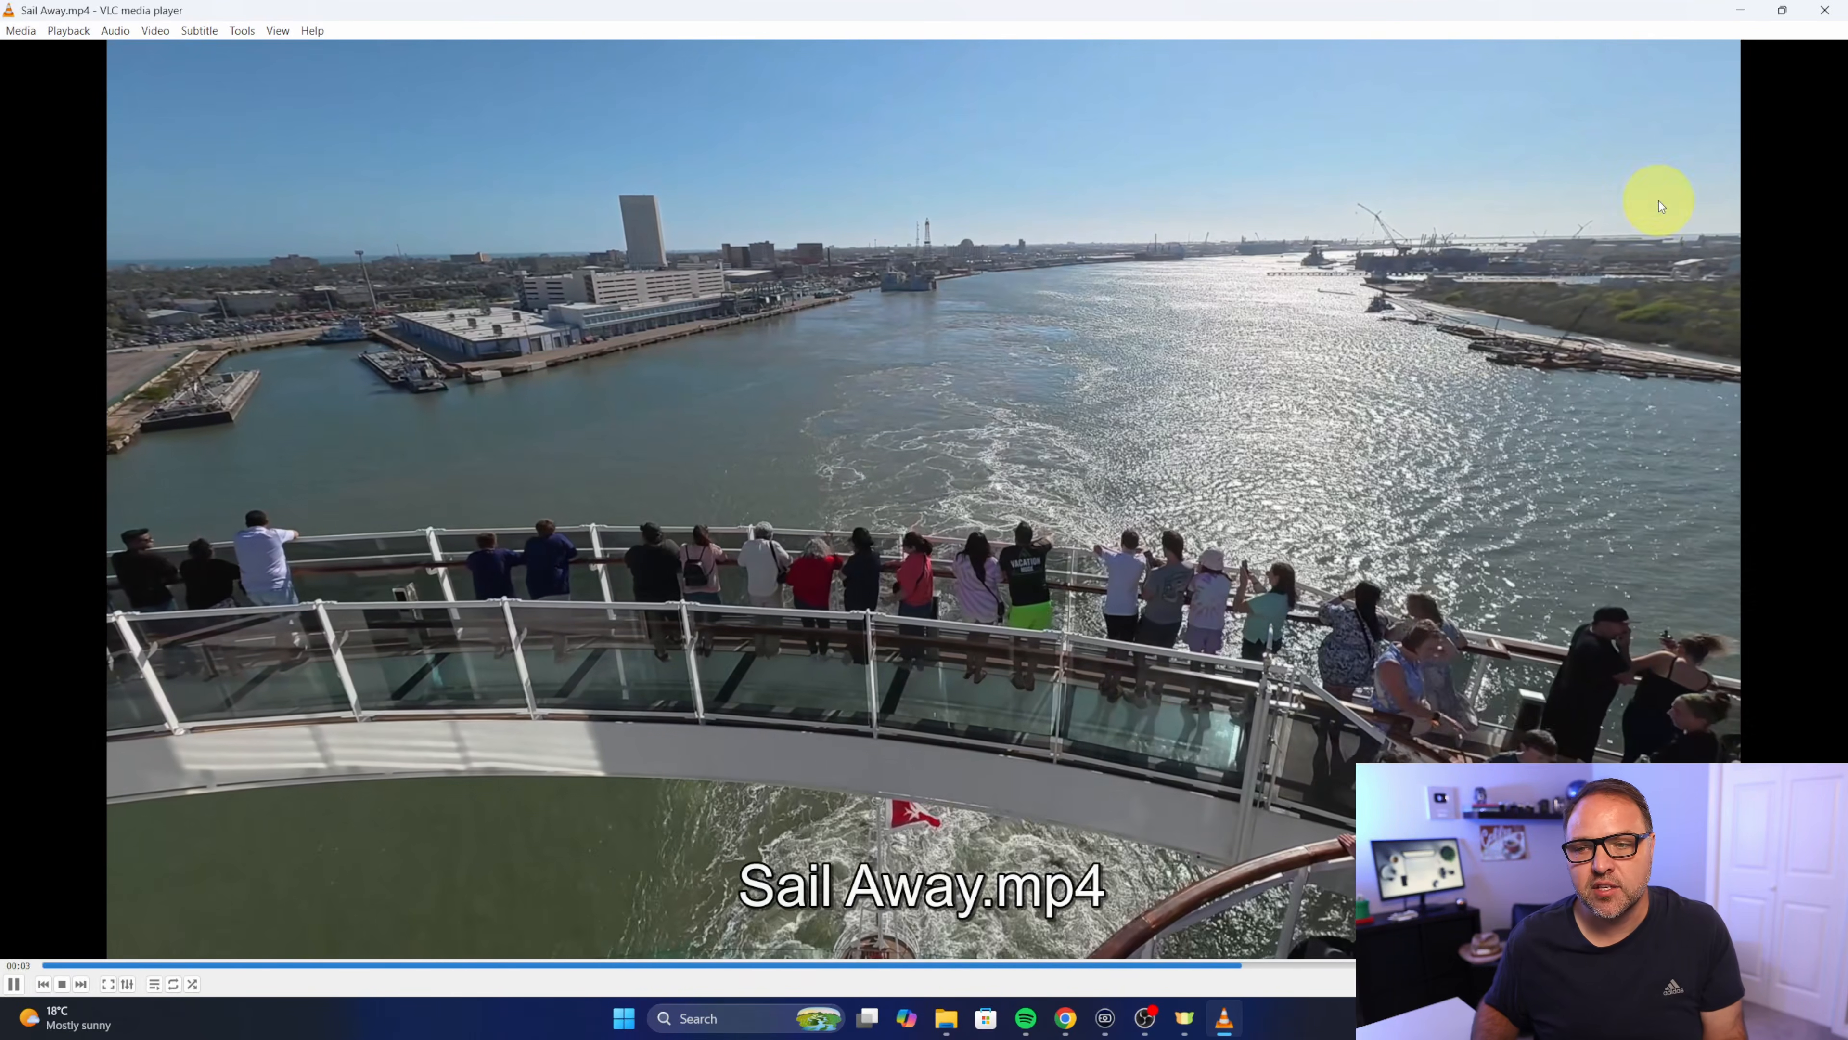
pyautogui.click(1825, 10)
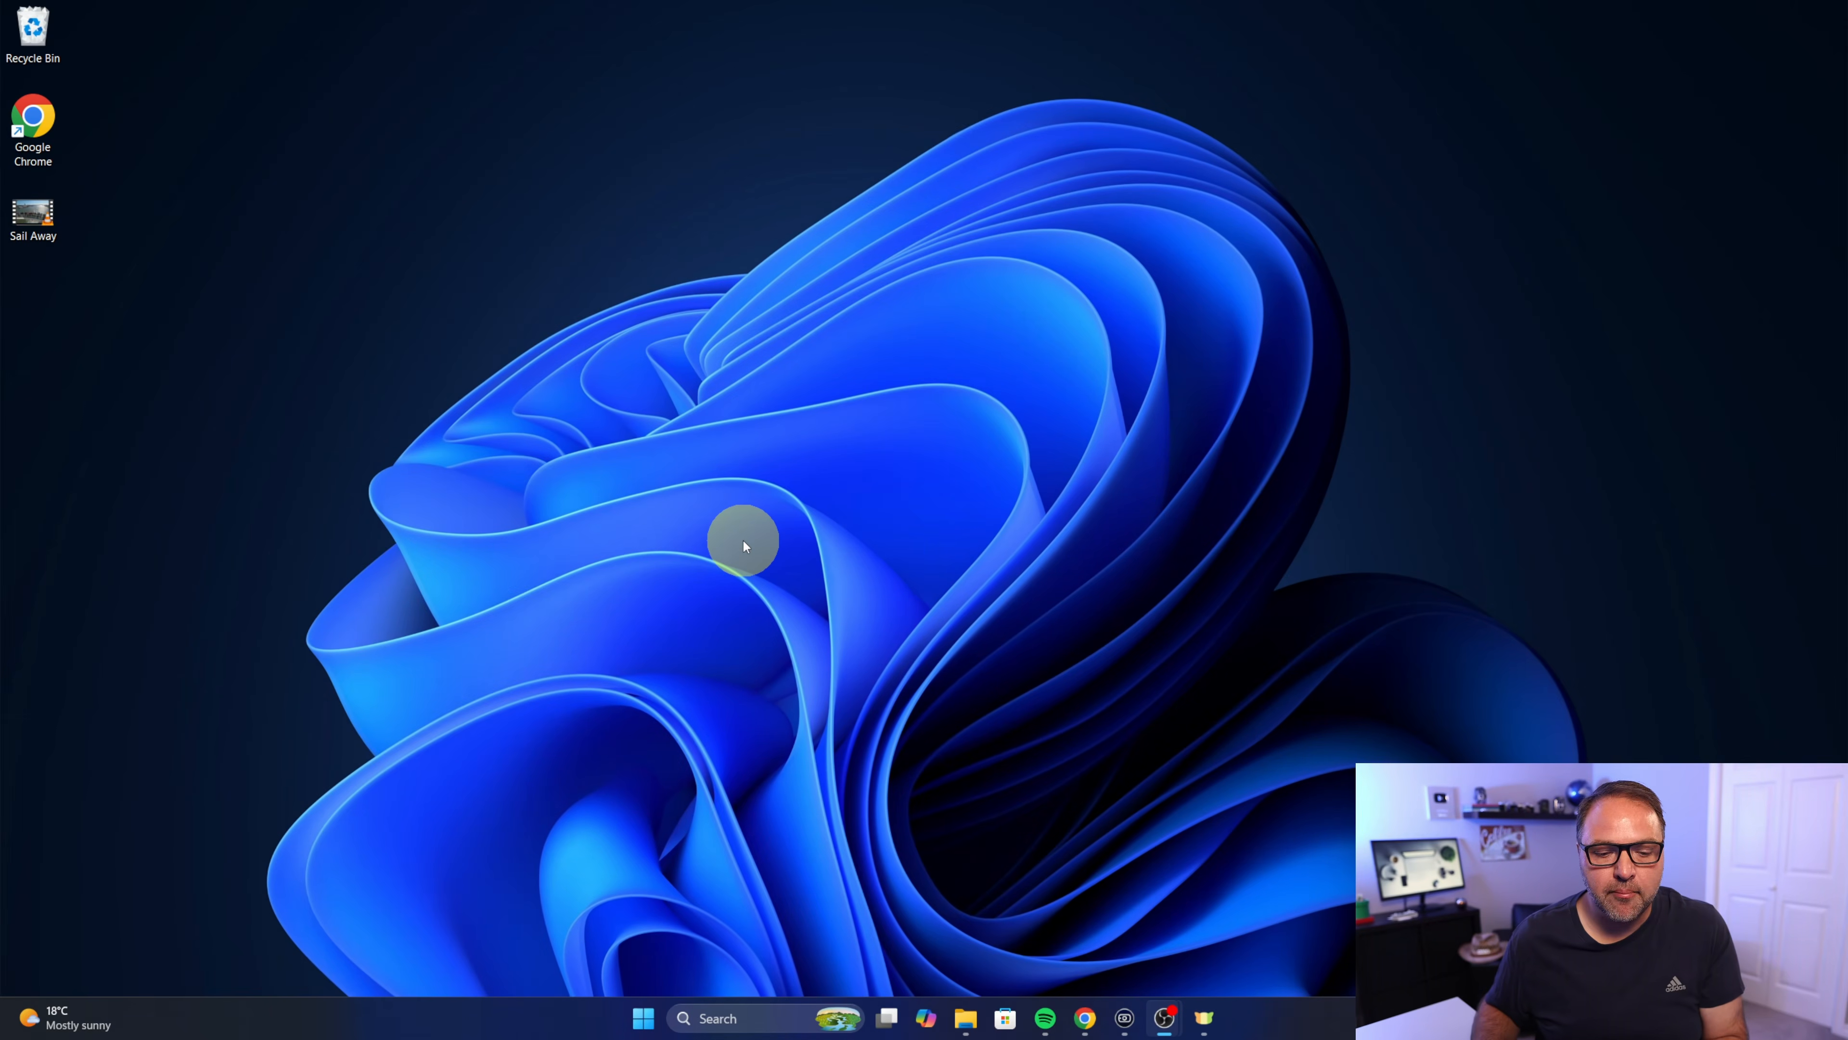
# - Find and launch Microsoft Clipchamp, and maximize its window
pyautogui.click(748, 1018)
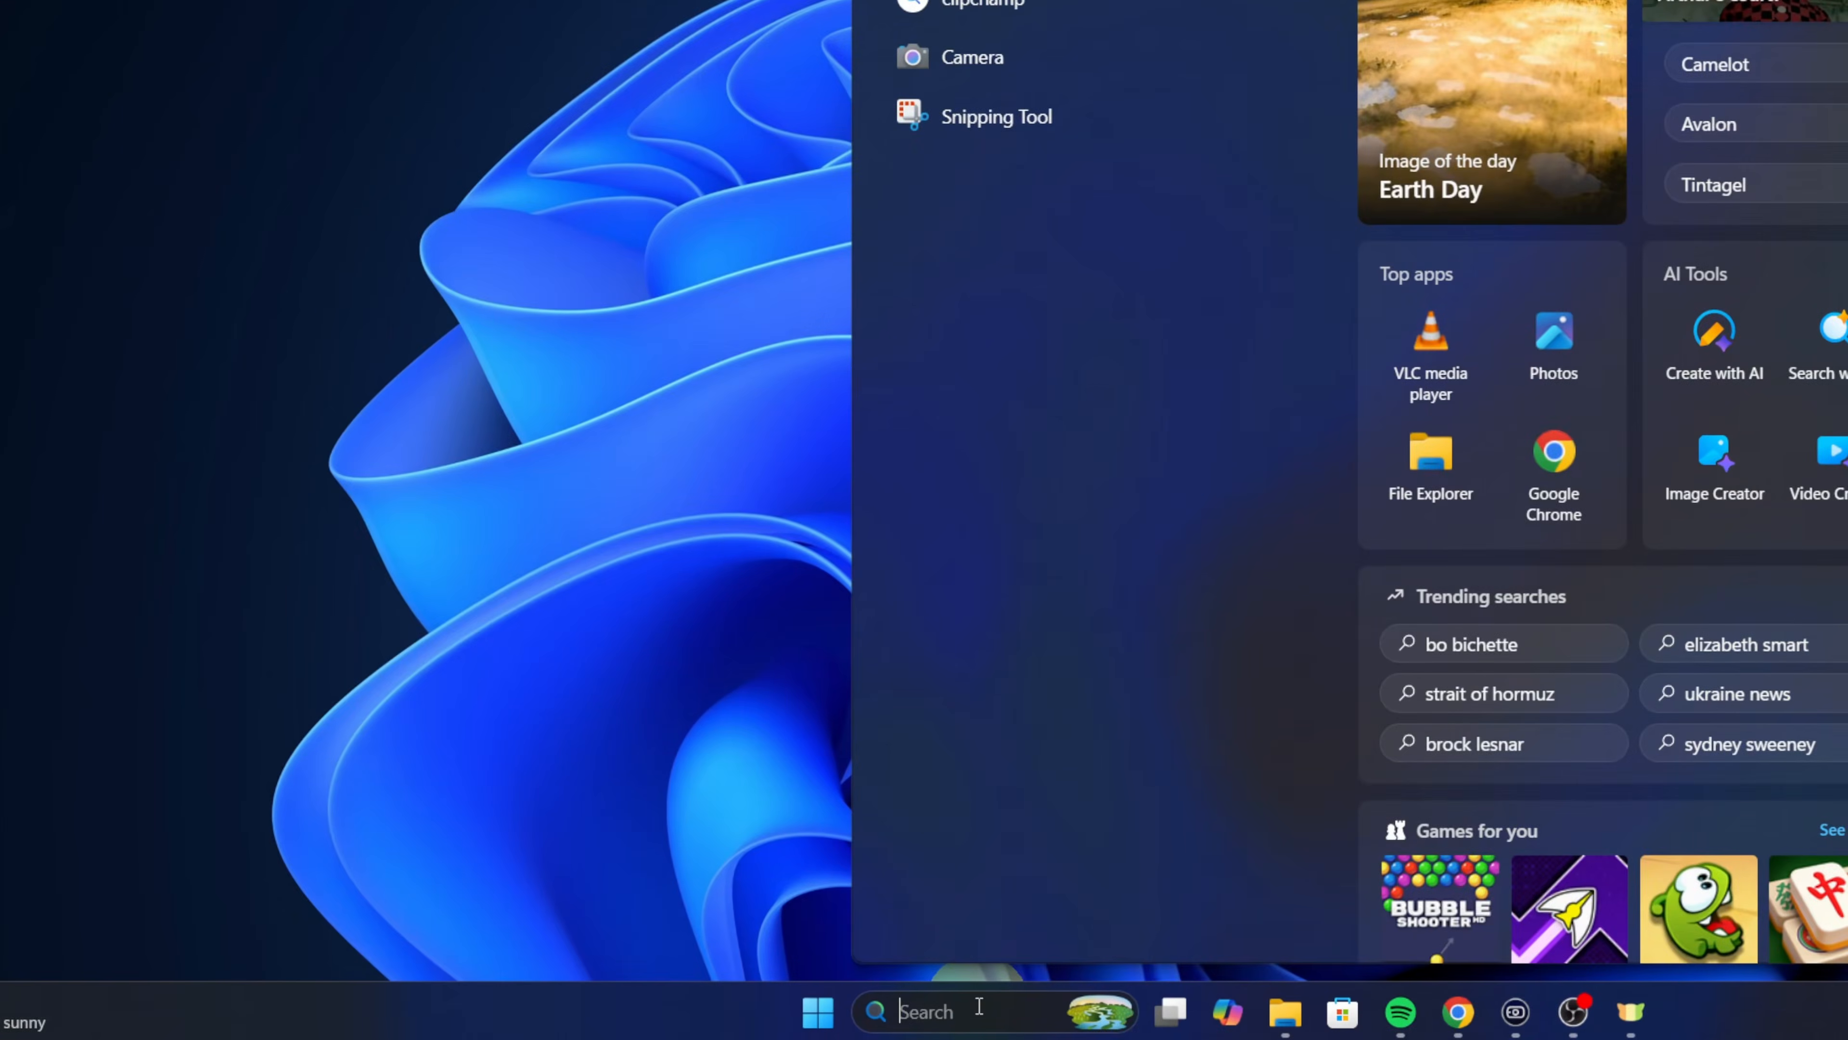
pyautogui.write('clipcham')
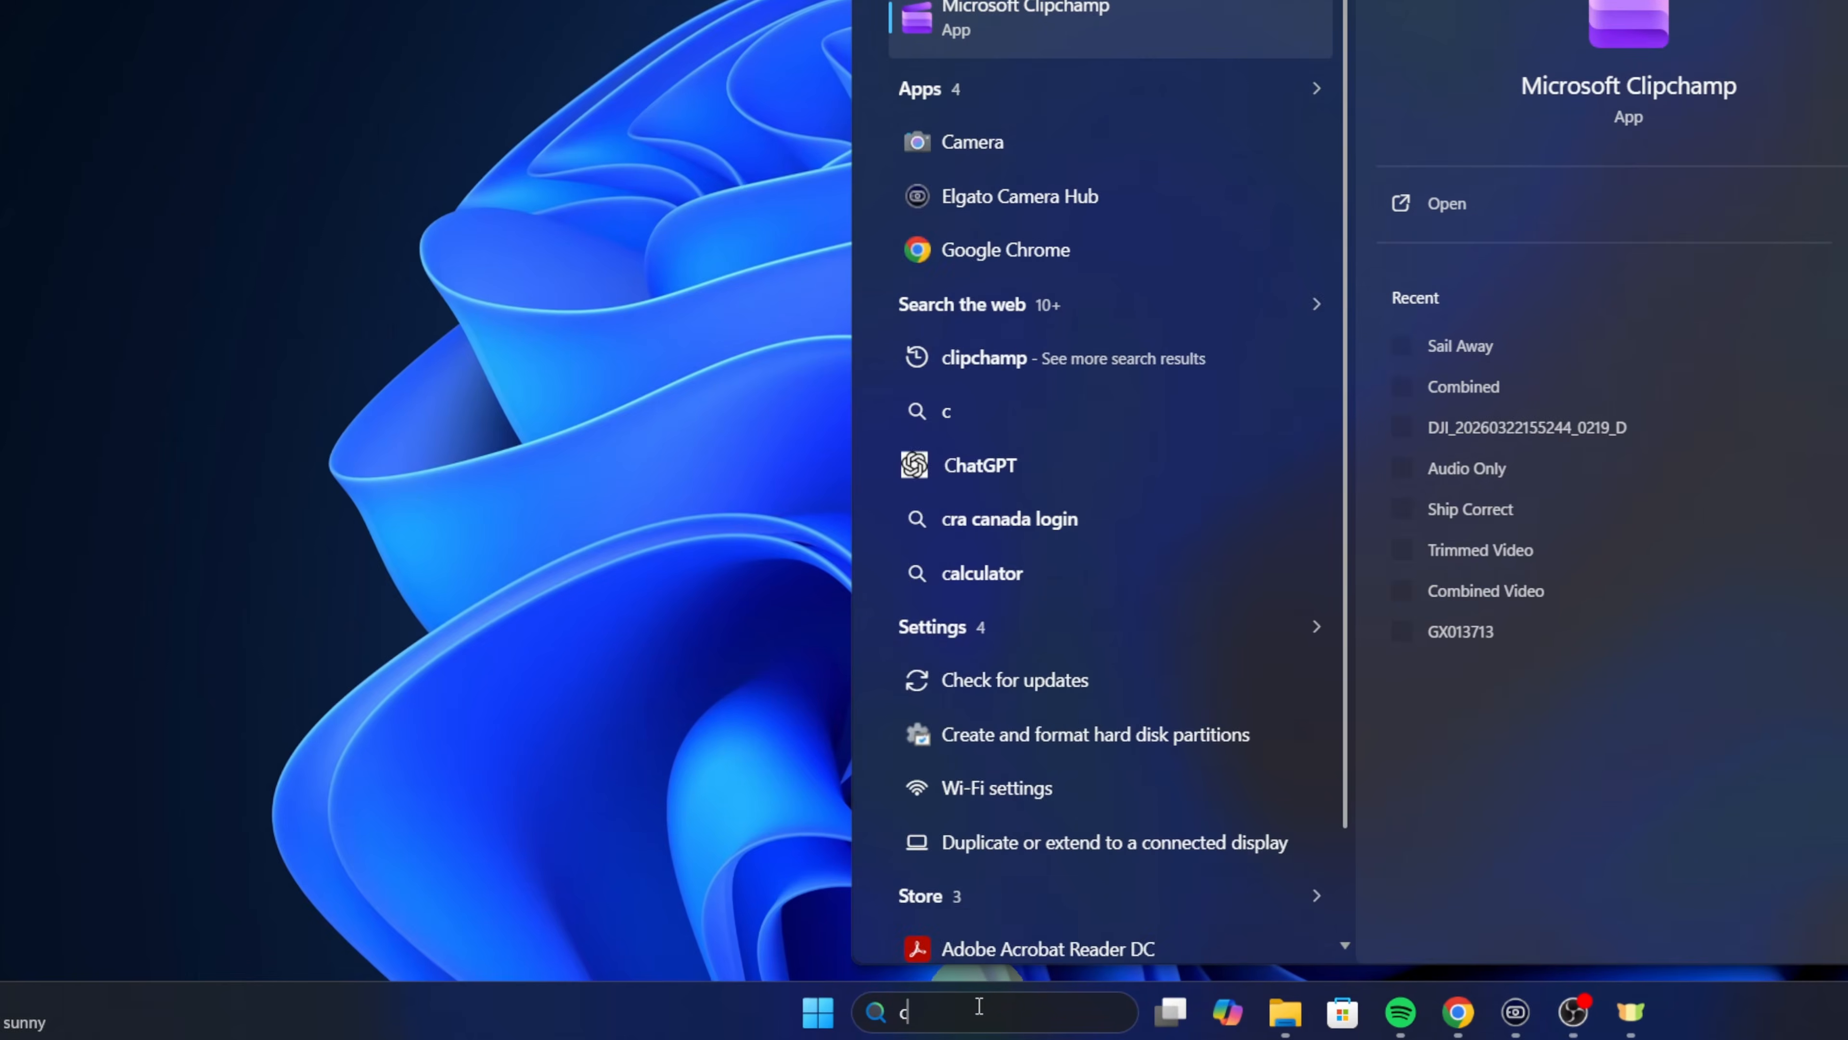
pyautogui.write('p')
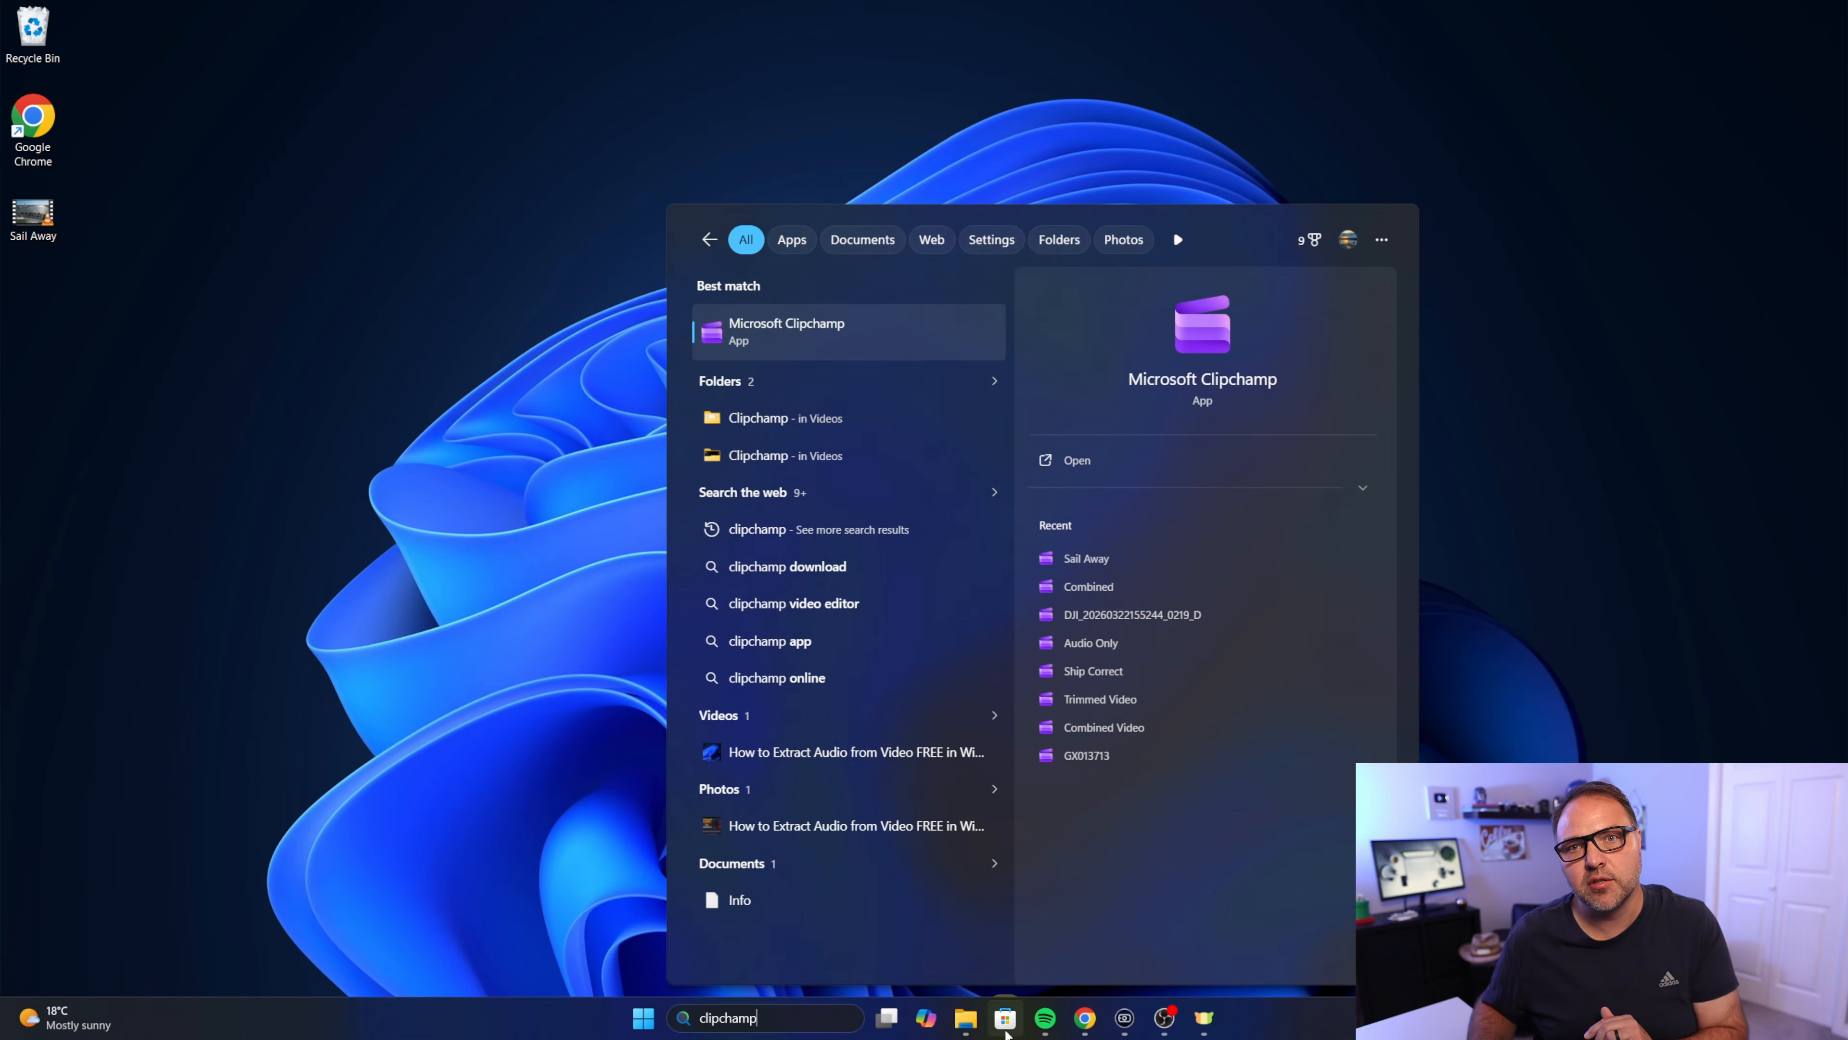
pyautogui.click(806, 332)
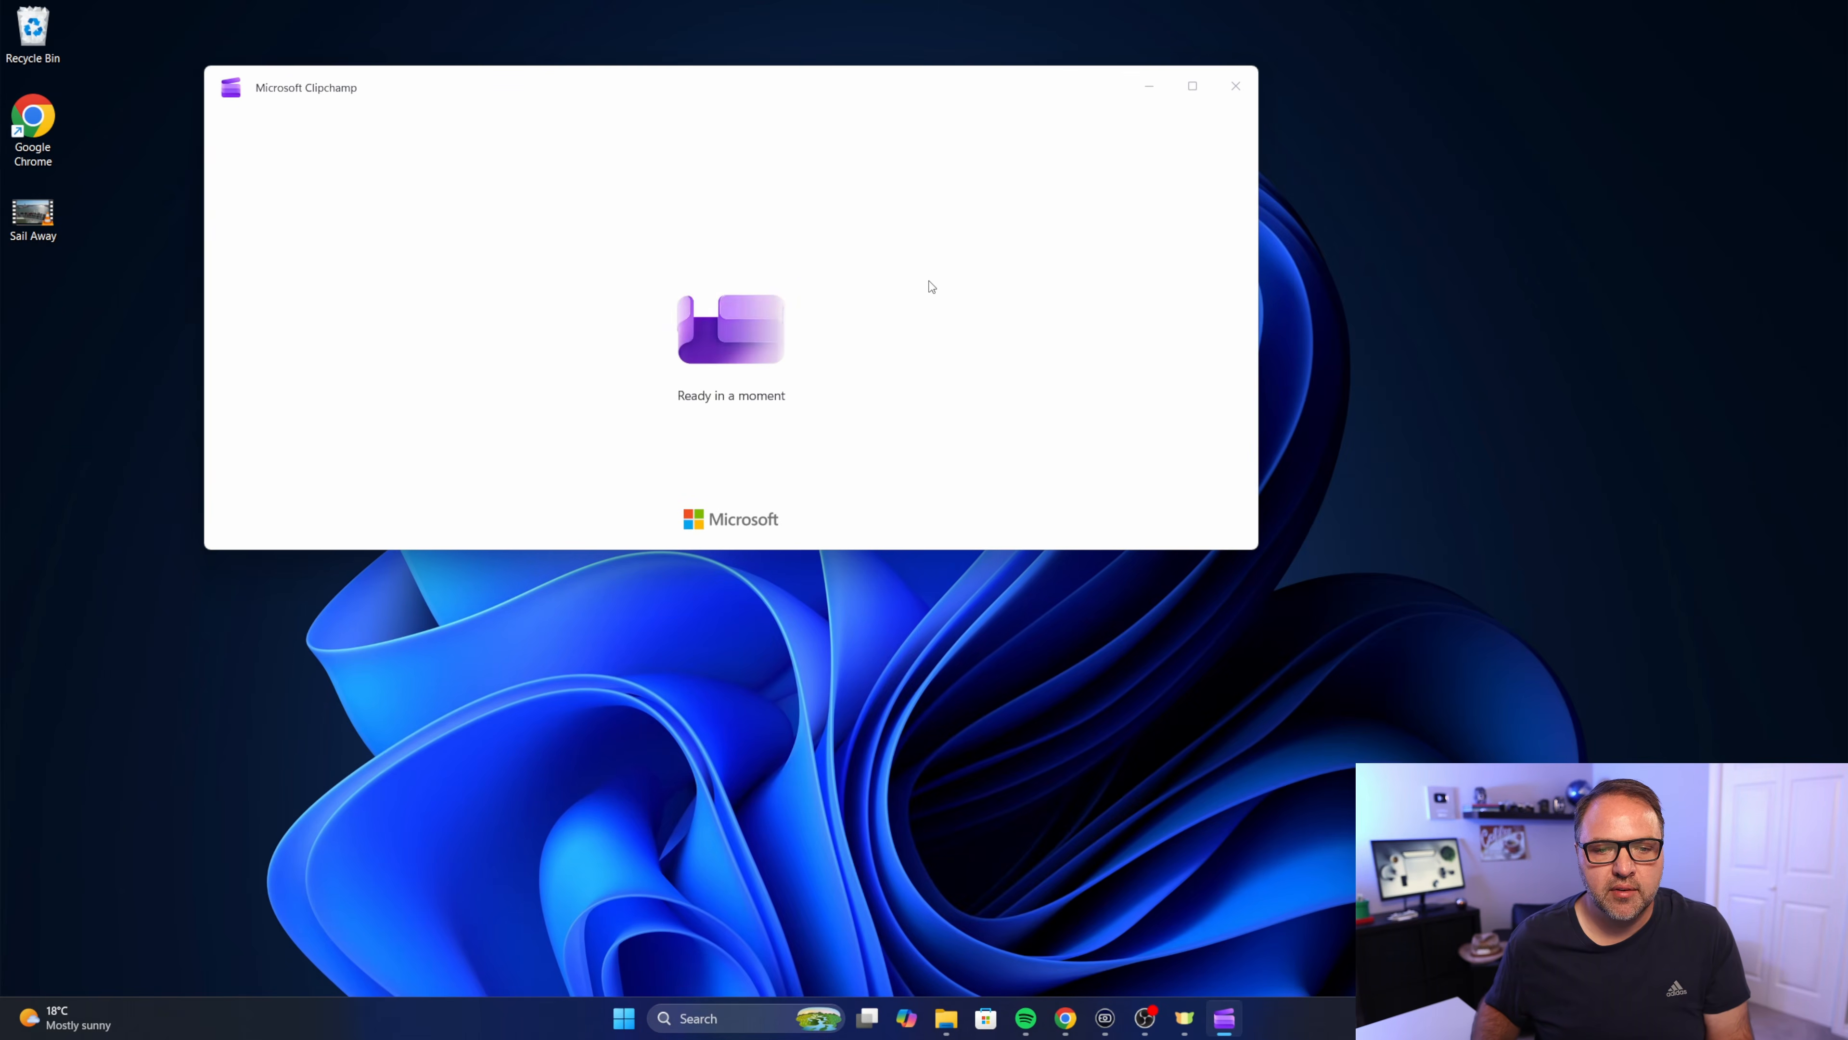
pyautogui.click(1197, 88)
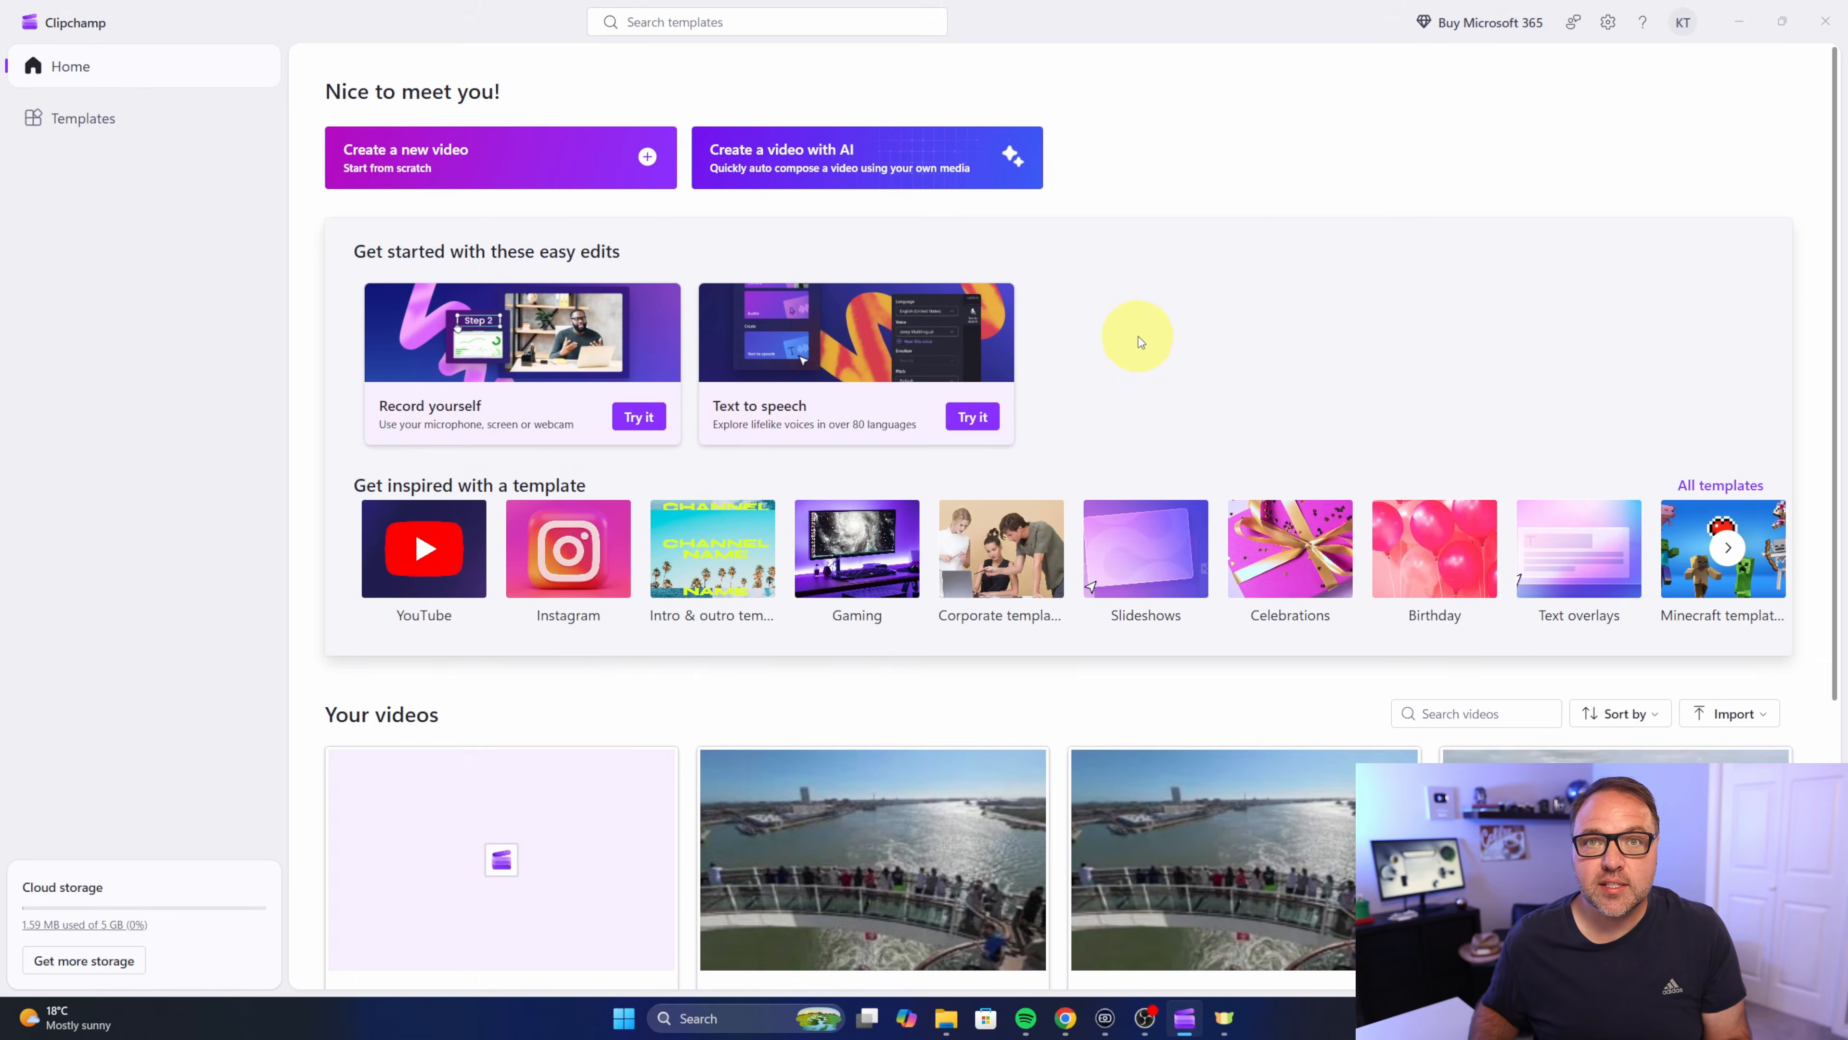
# - Create a new video project from scratch with the Wide 16:9 aspect ratio
pyautogui.scroll(-5, 1115, 367)
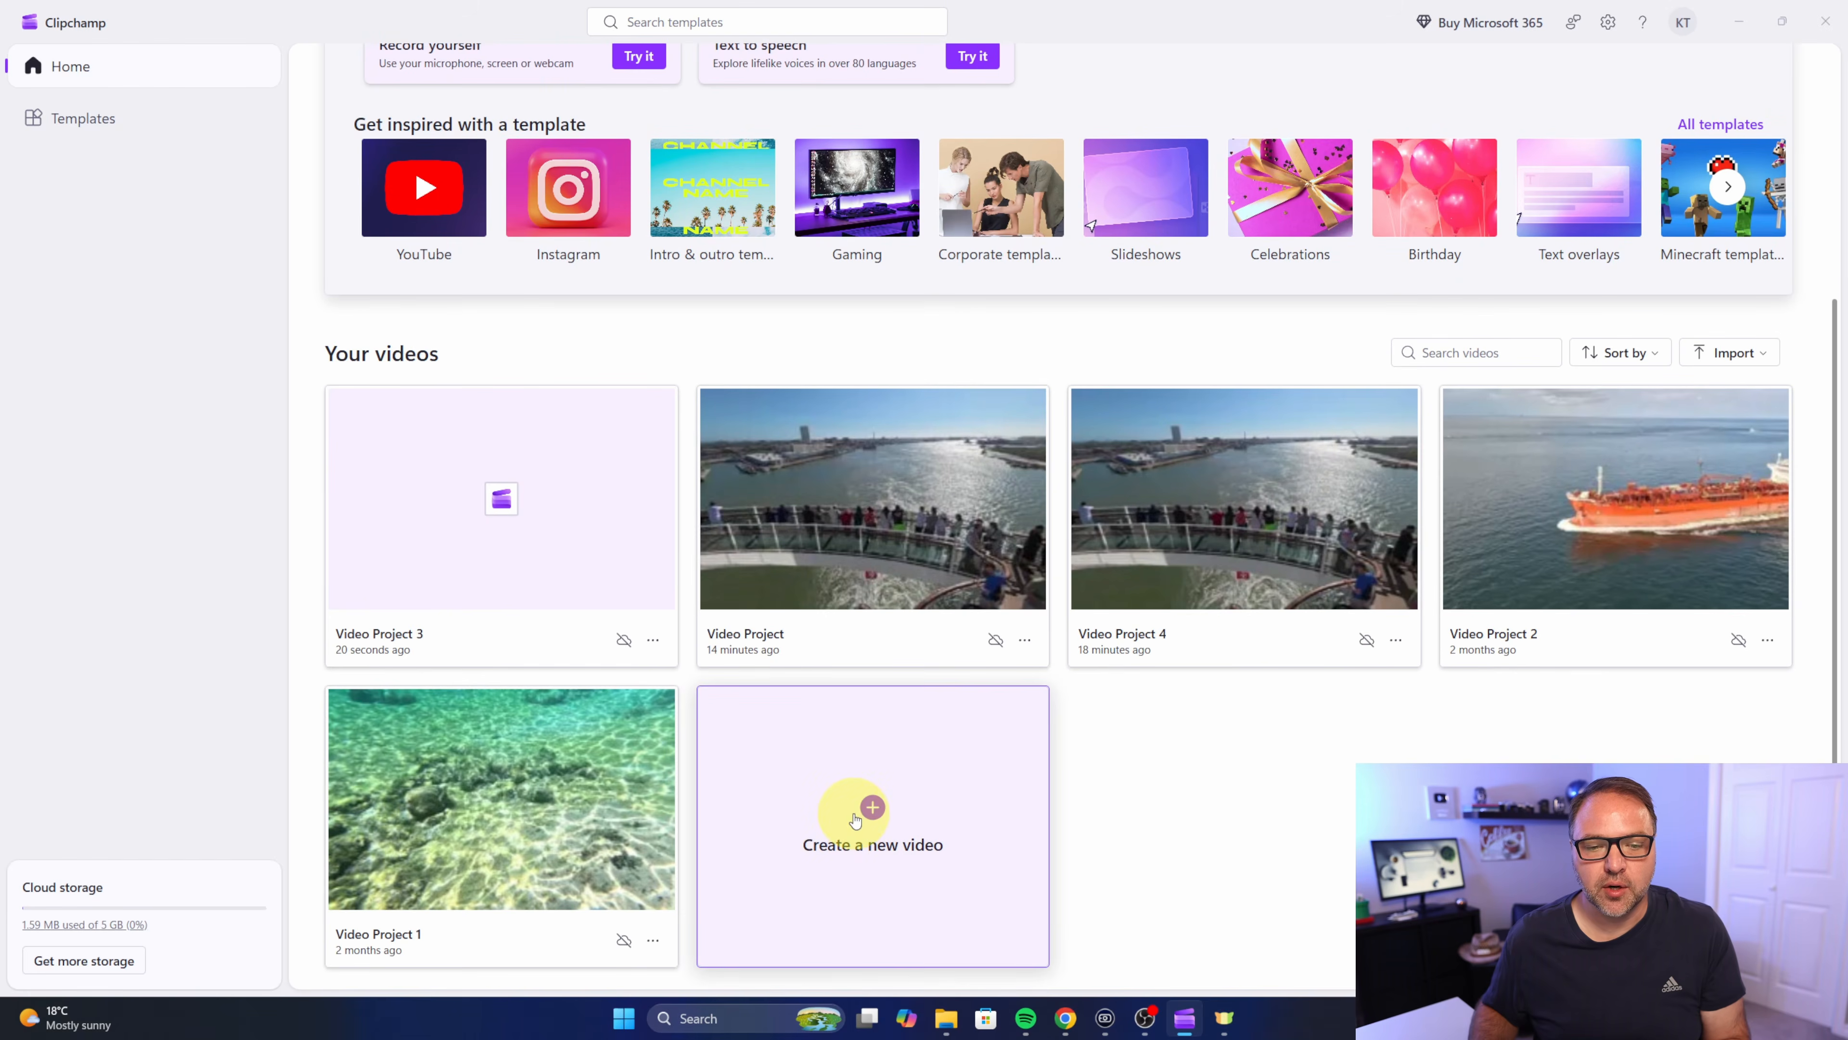
pyautogui.scroll(5, 855, 819)
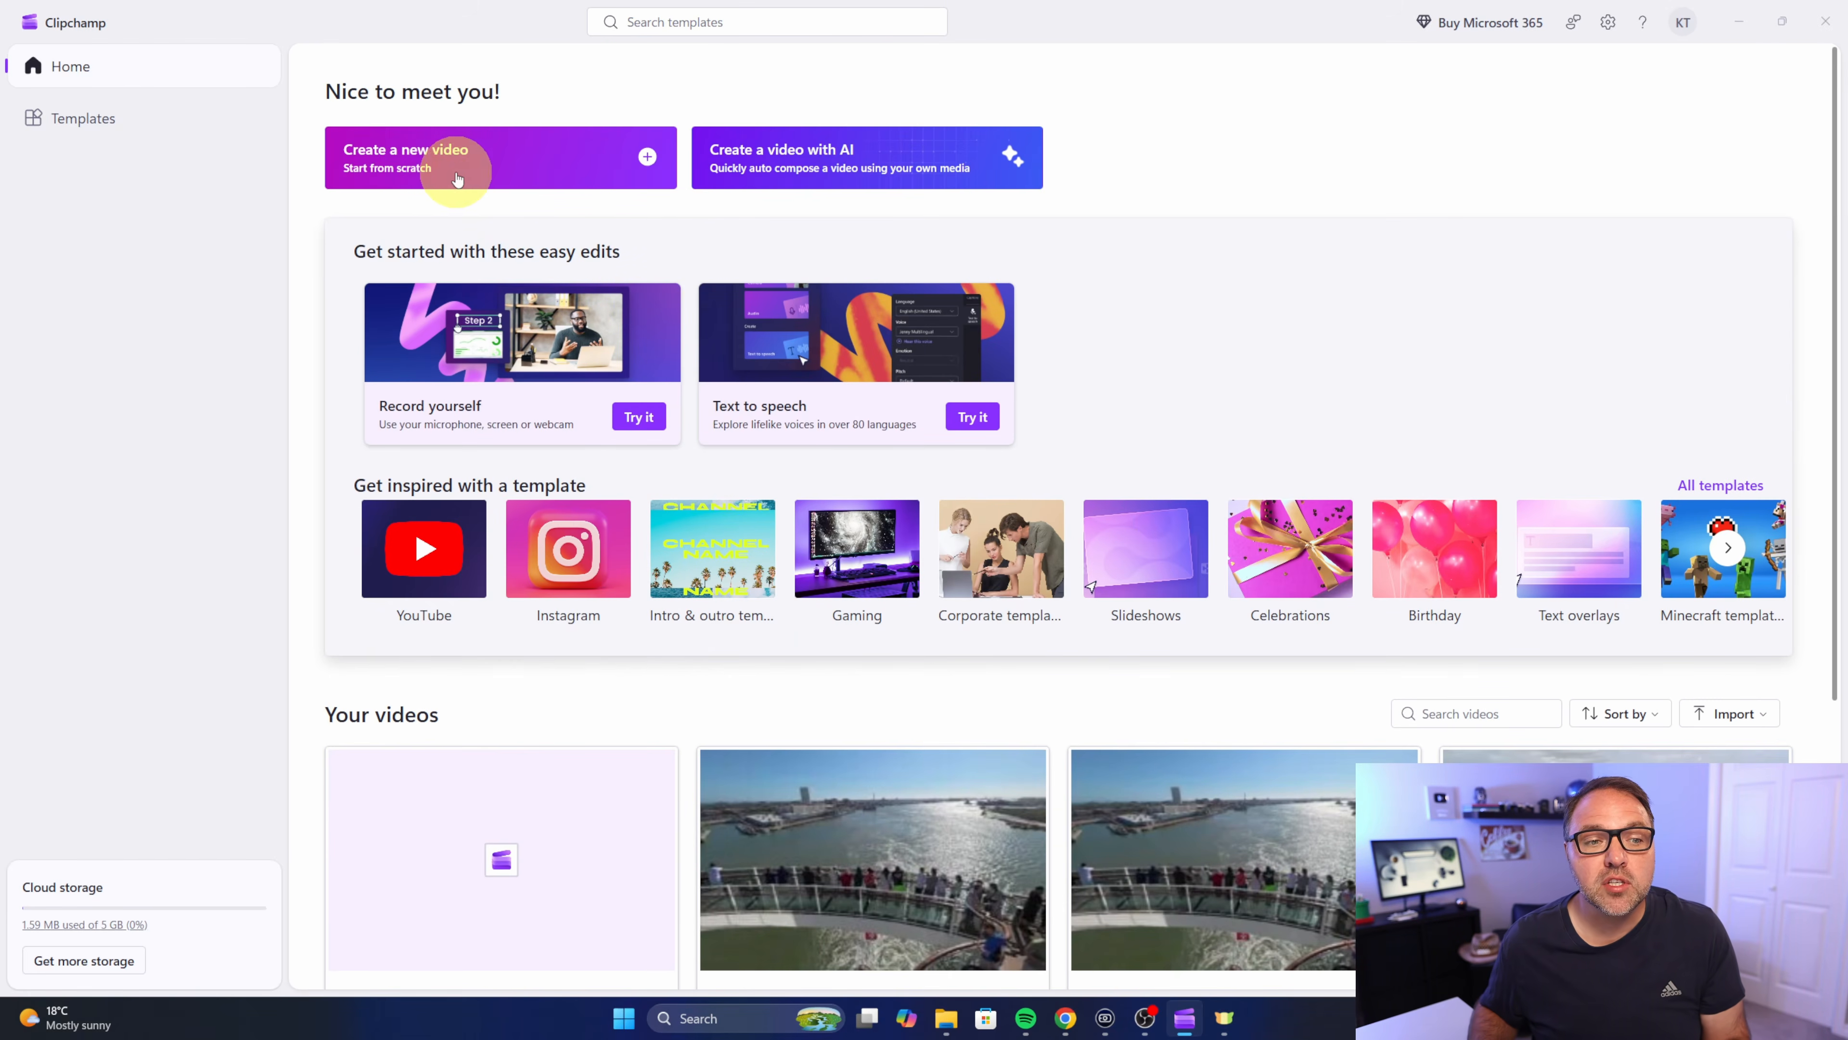
pyautogui.click(547, 170)
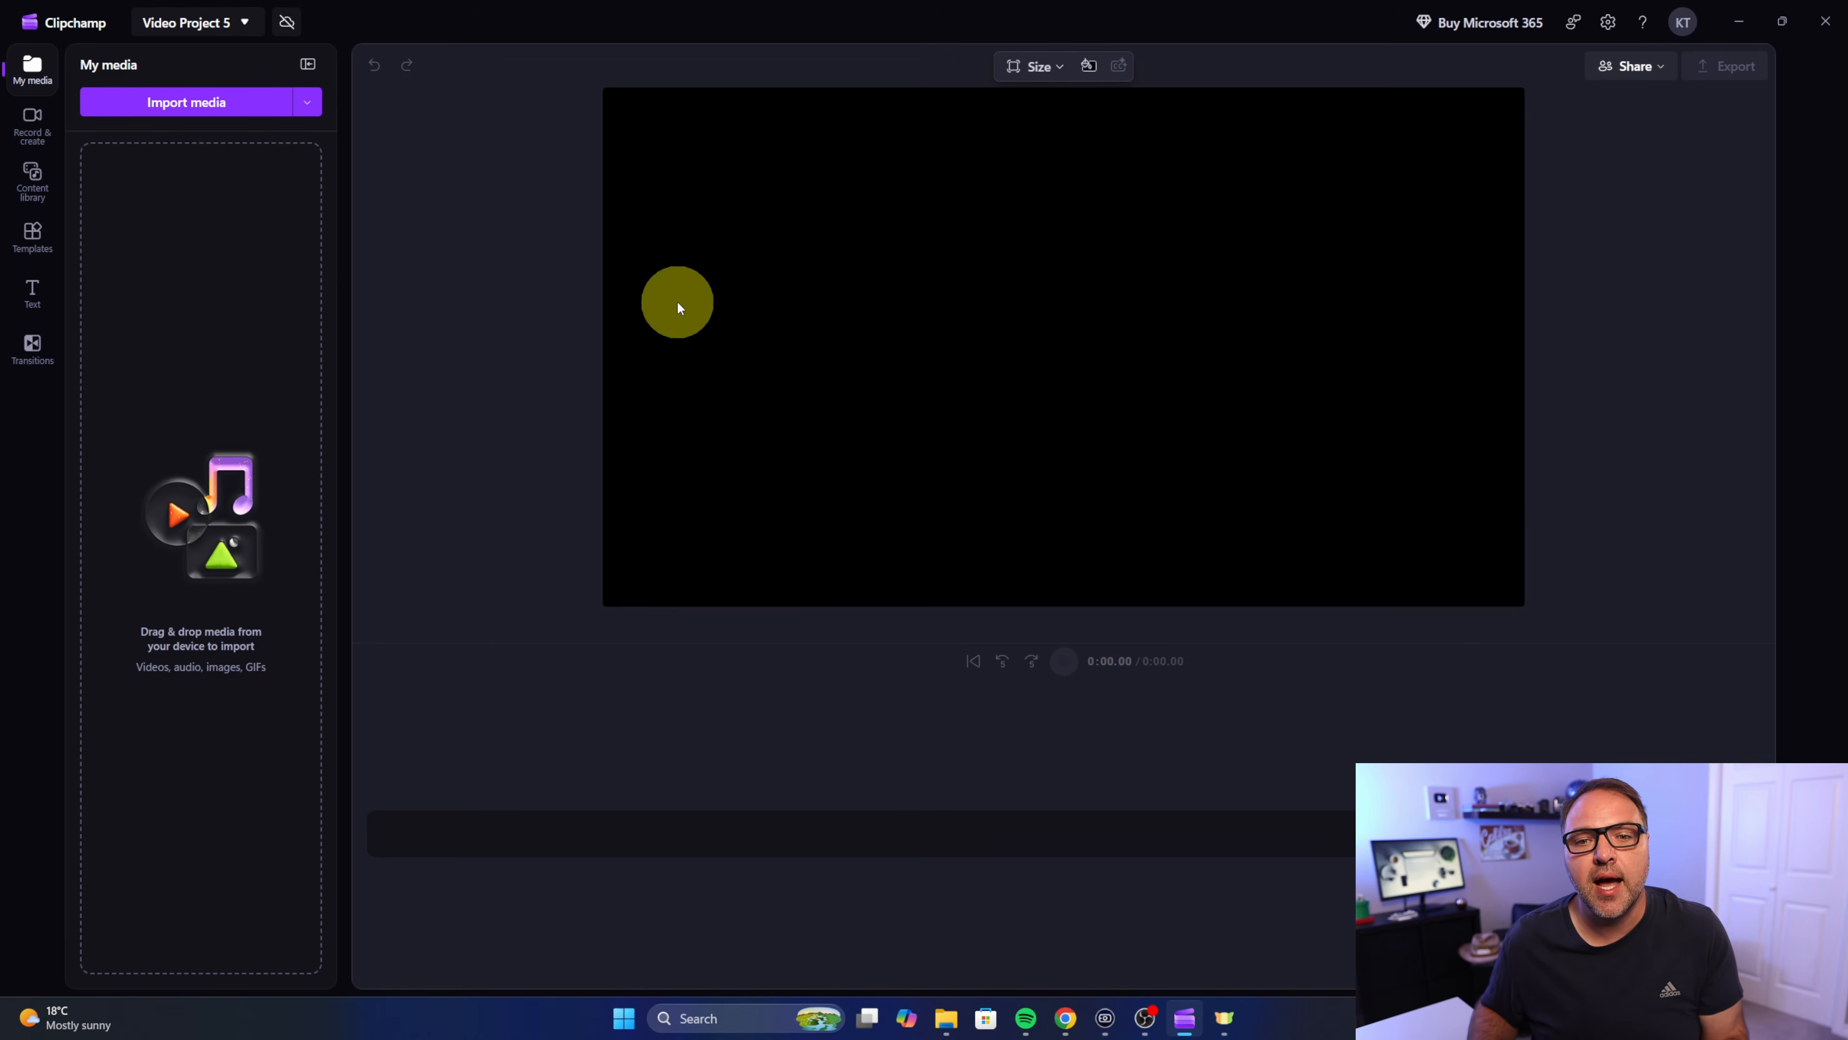
pyautogui.click(1059, 75)
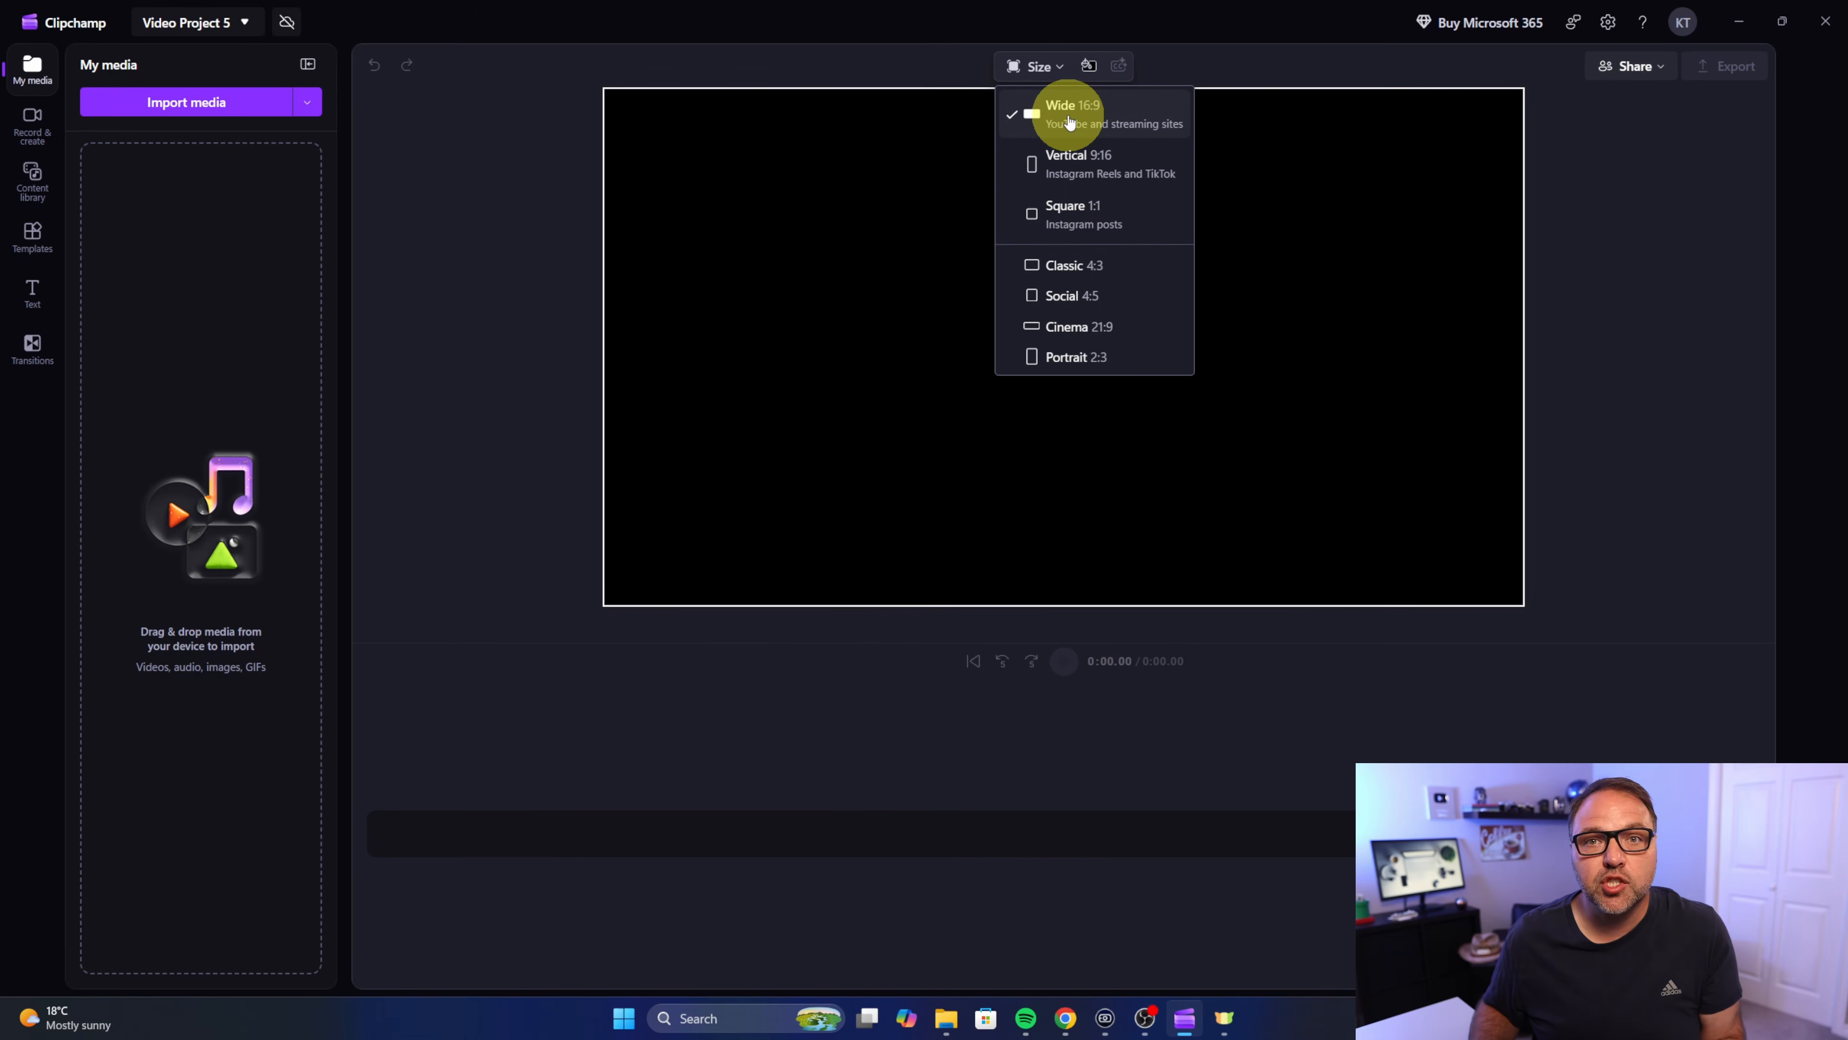
pyautogui.click(1068, 116)
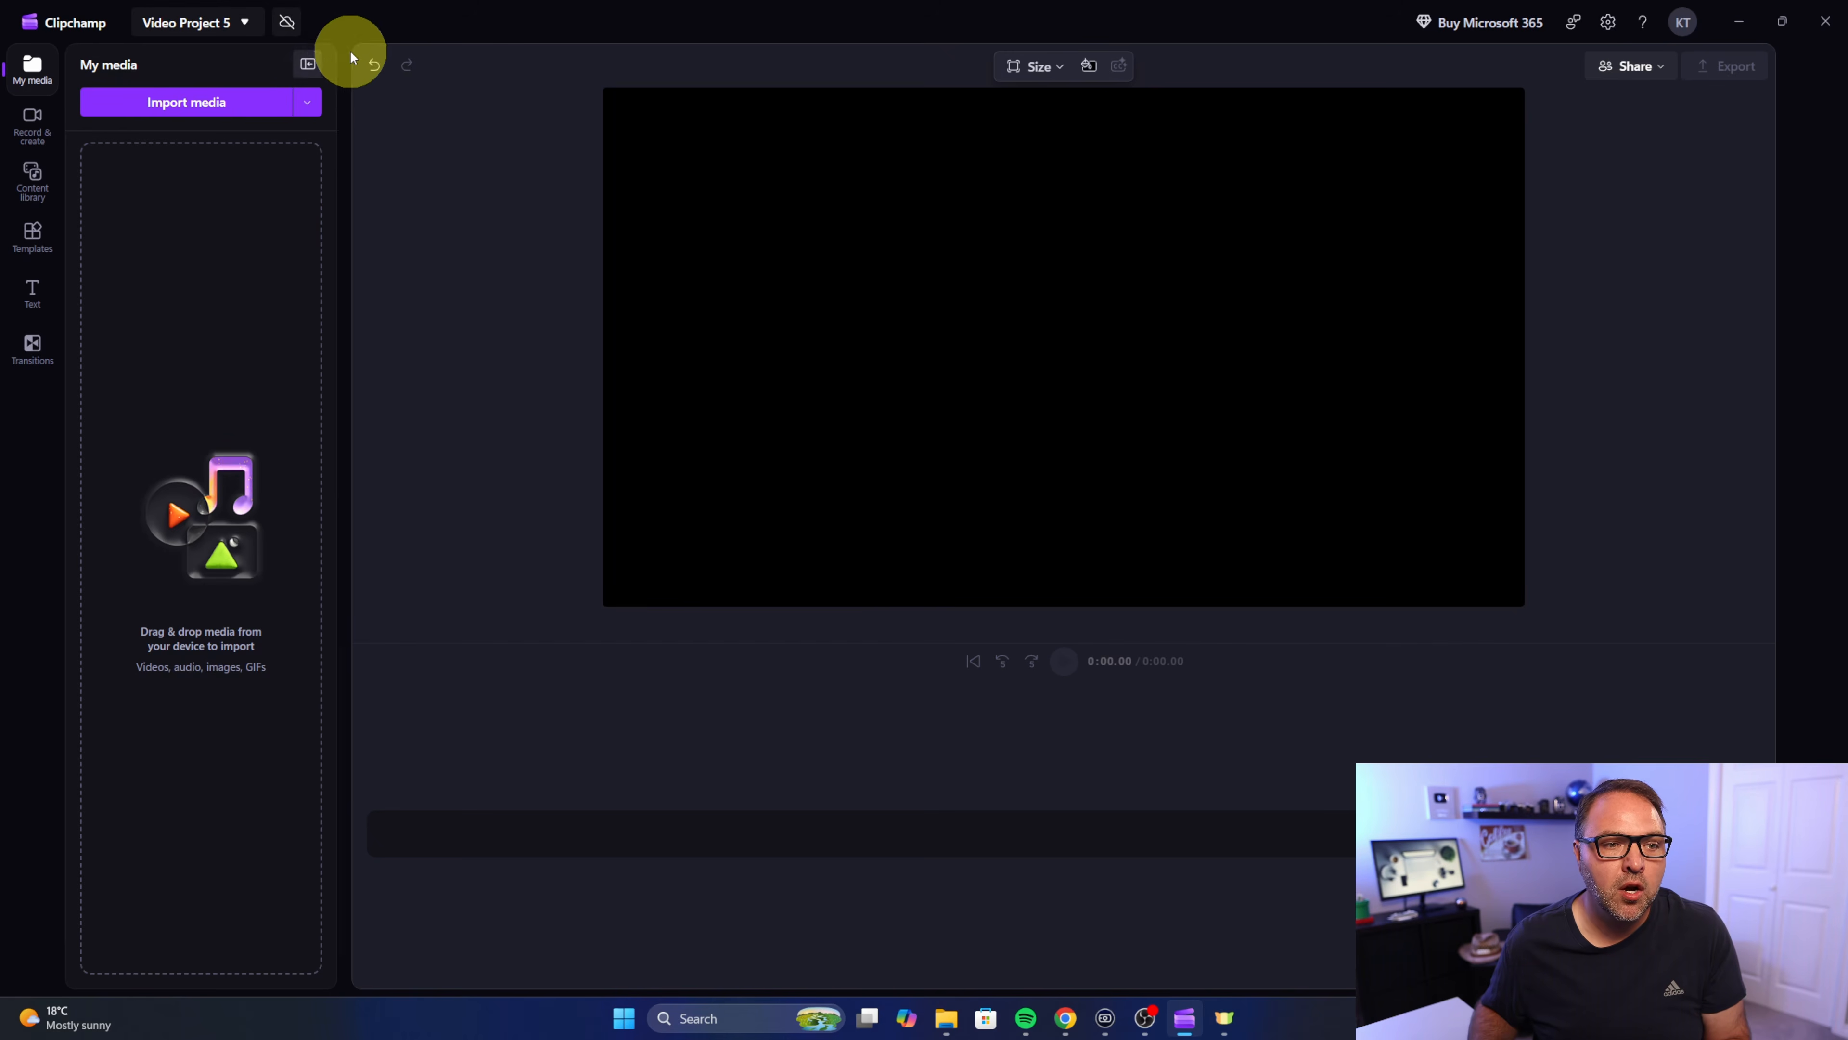
pyautogui.moveTo(397, 24); pyautogui.dragTo(651, 95)
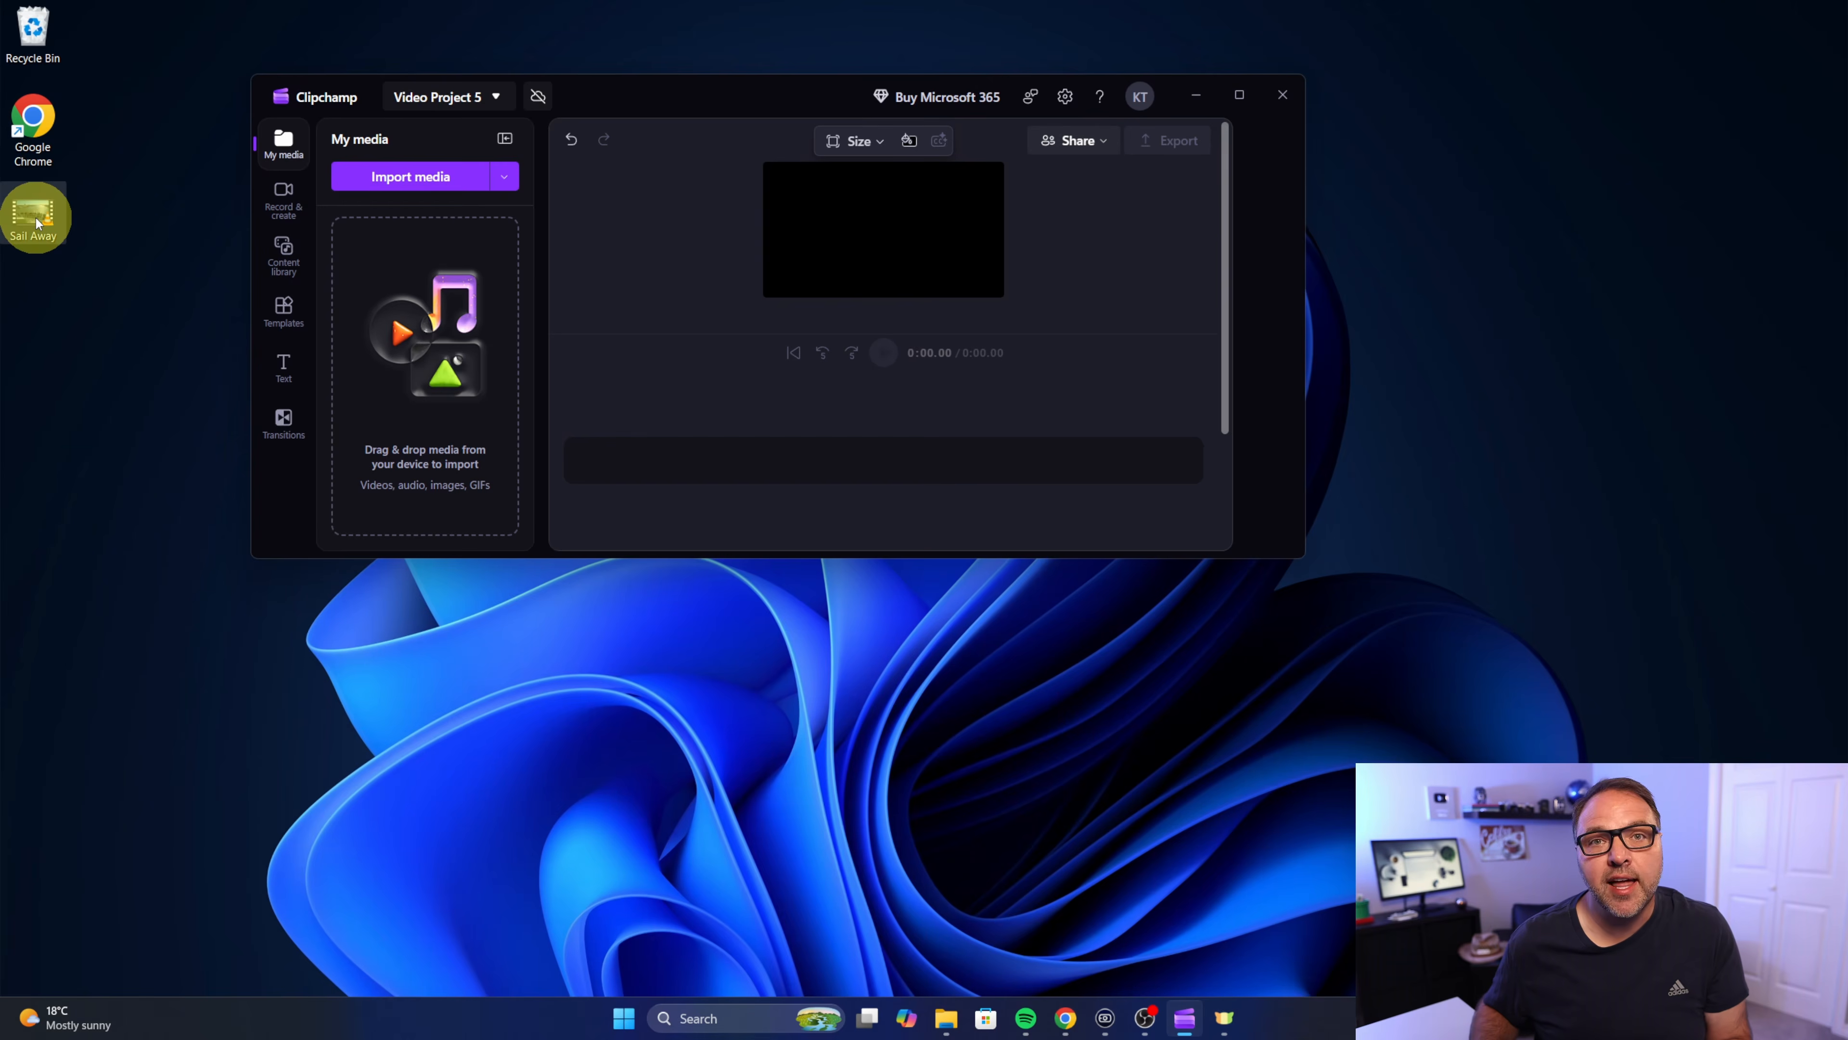
pyautogui.moveTo(38, 223)
pyautogui.mouseDown()
pyautogui.moveTo(186, 342)
pyautogui.moveTo(423, 375)
pyautogui.moveTo(434, 347)
pyautogui.moveTo(37, 213)
pyautogui.mouseUp()
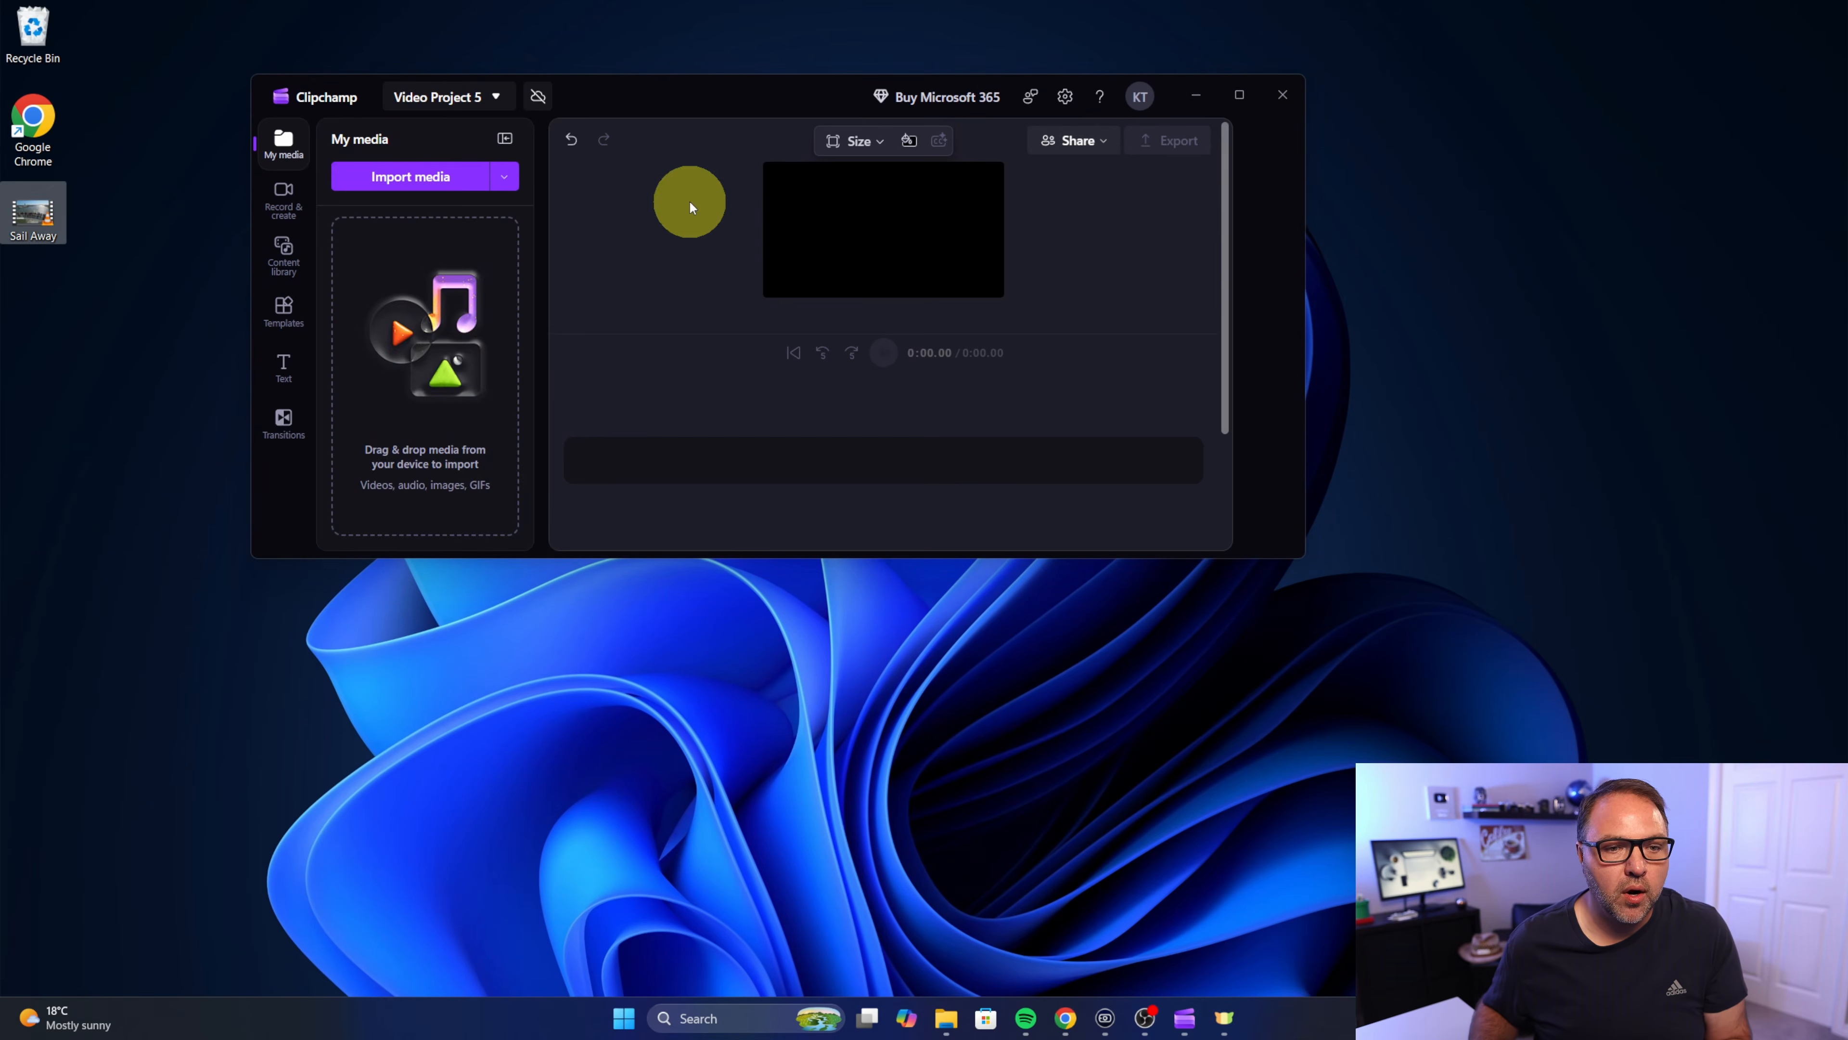
pyautogui.click(1237, 95)
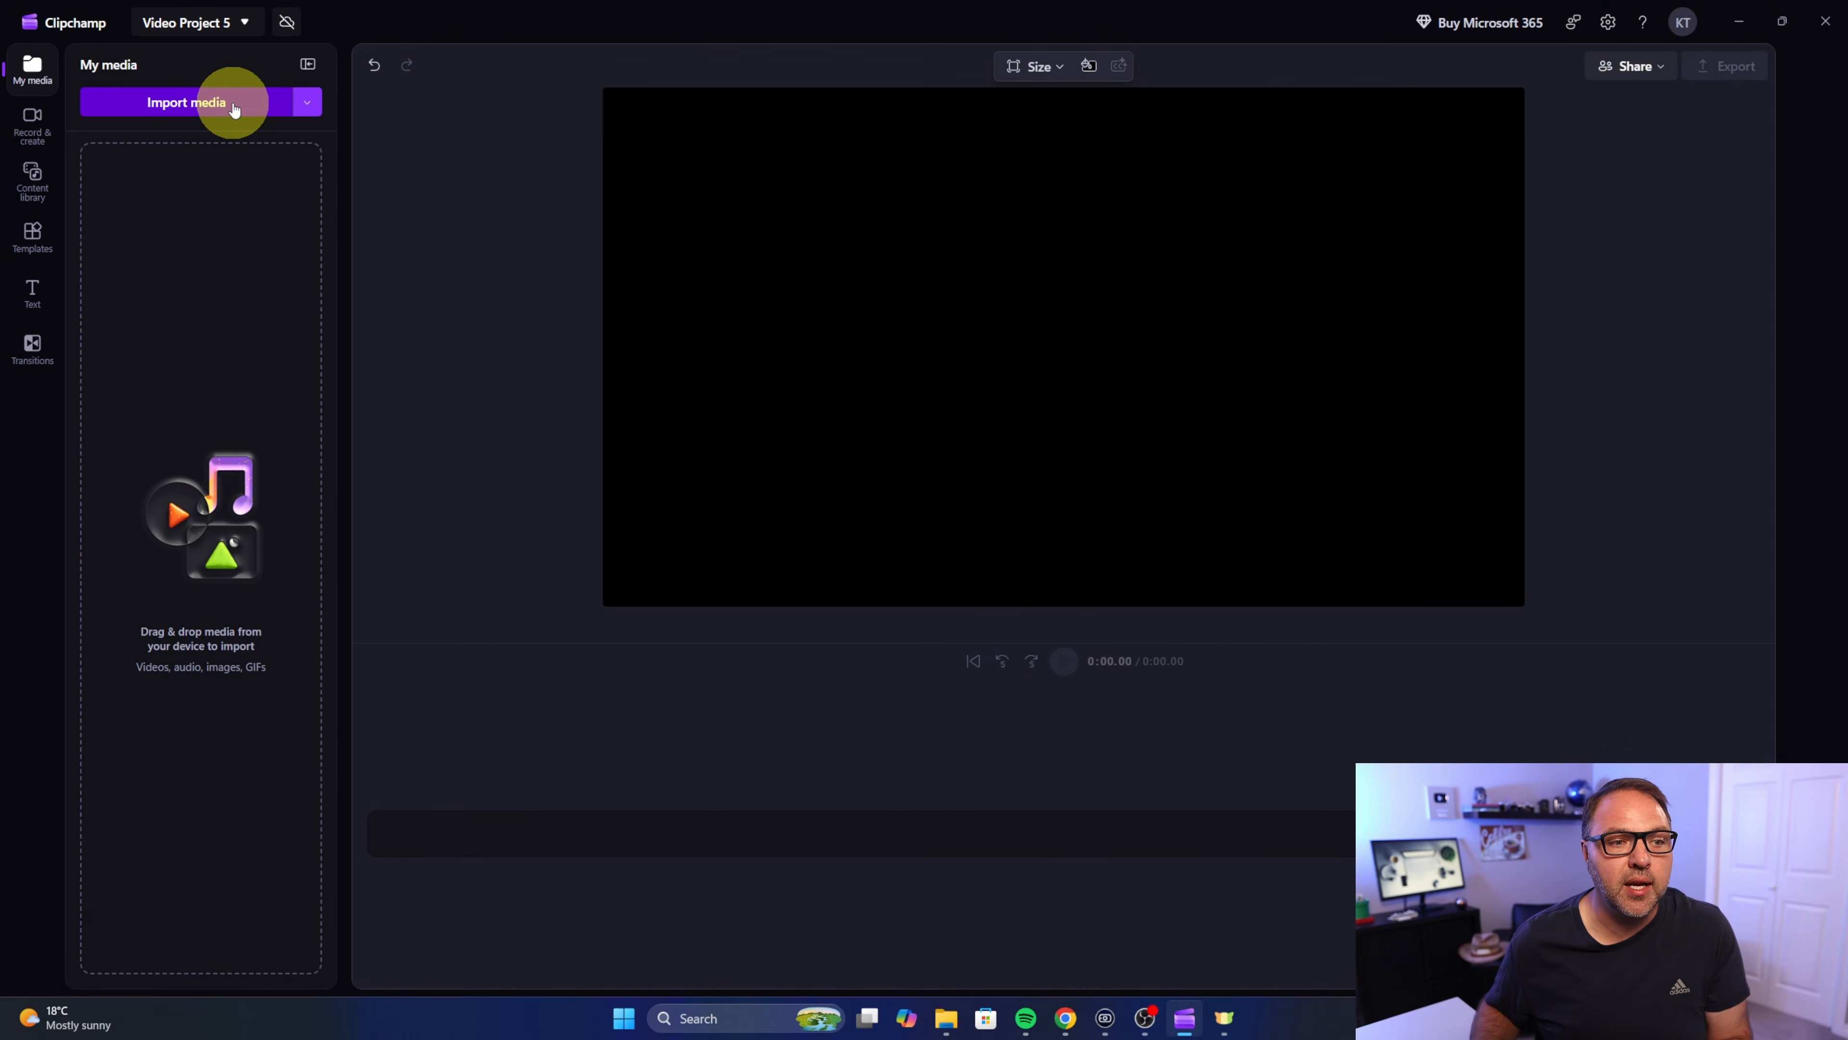
# - Import the Sail Away video from the Desktop folder into the project's media
pyautogui.click(240, 120)
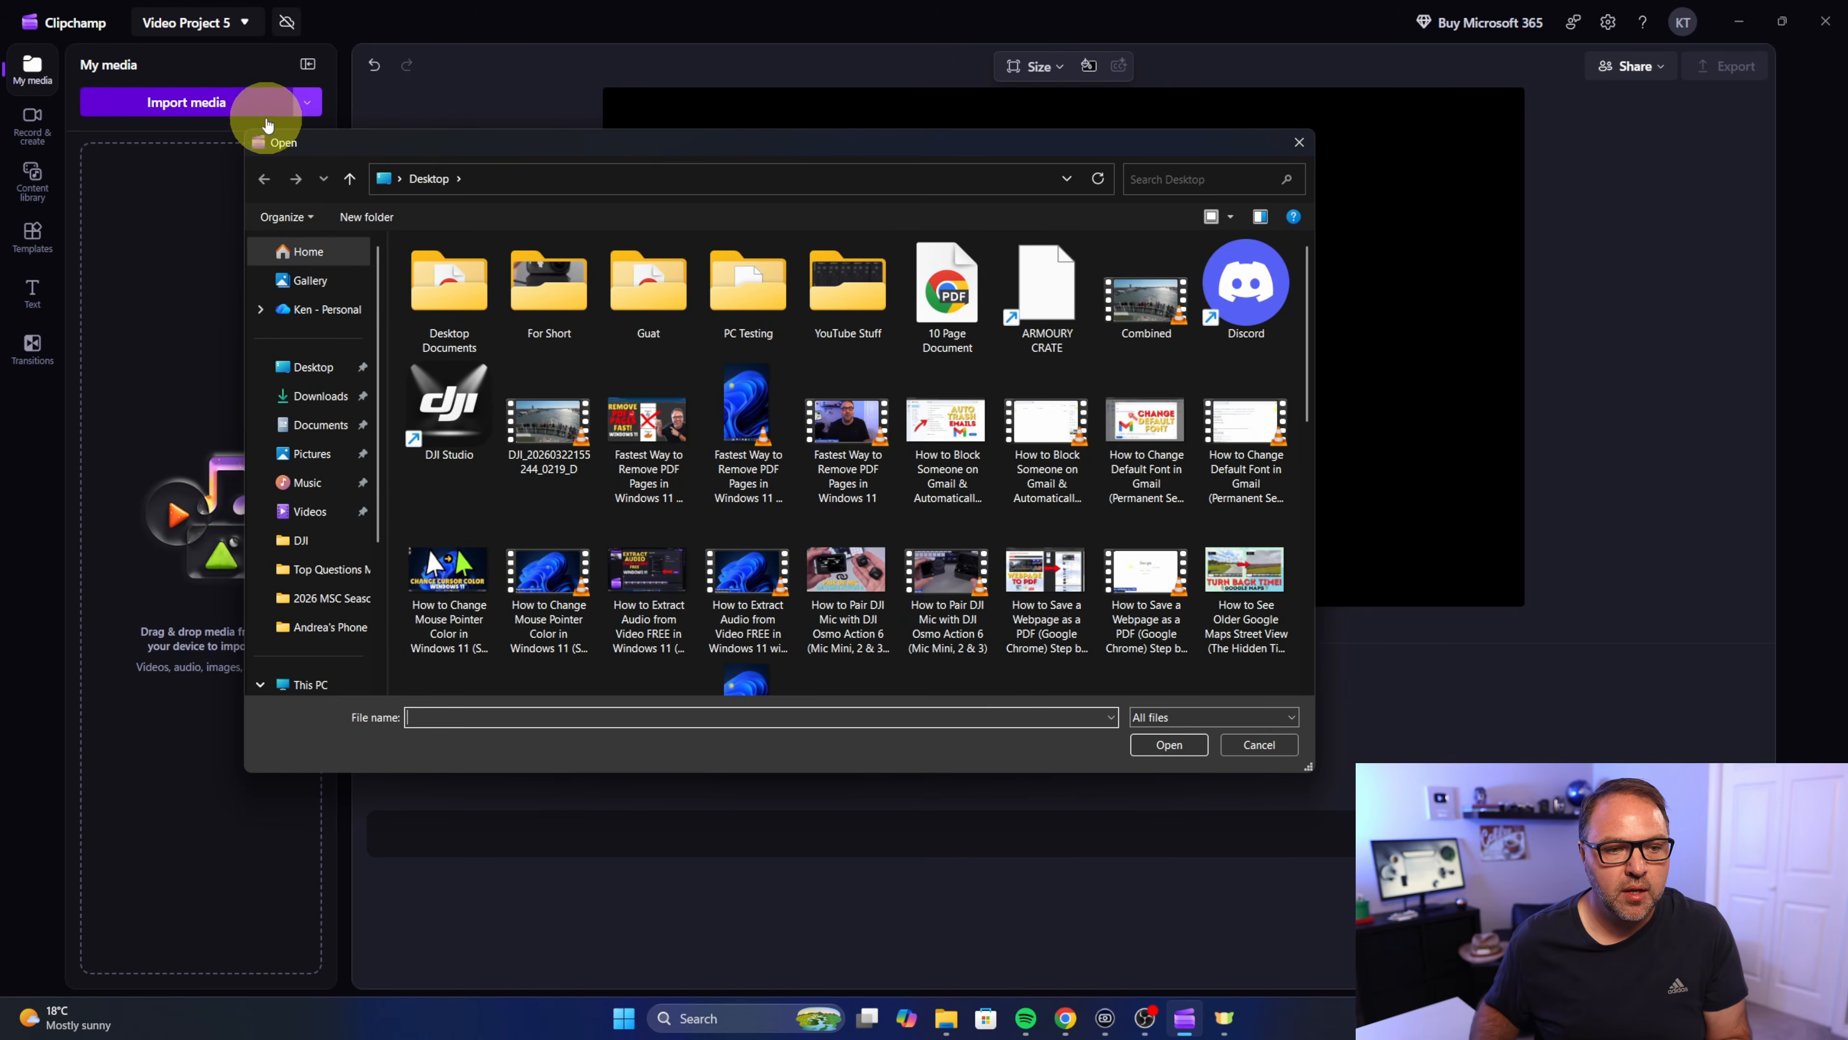
pyautogui.click(313, 368)
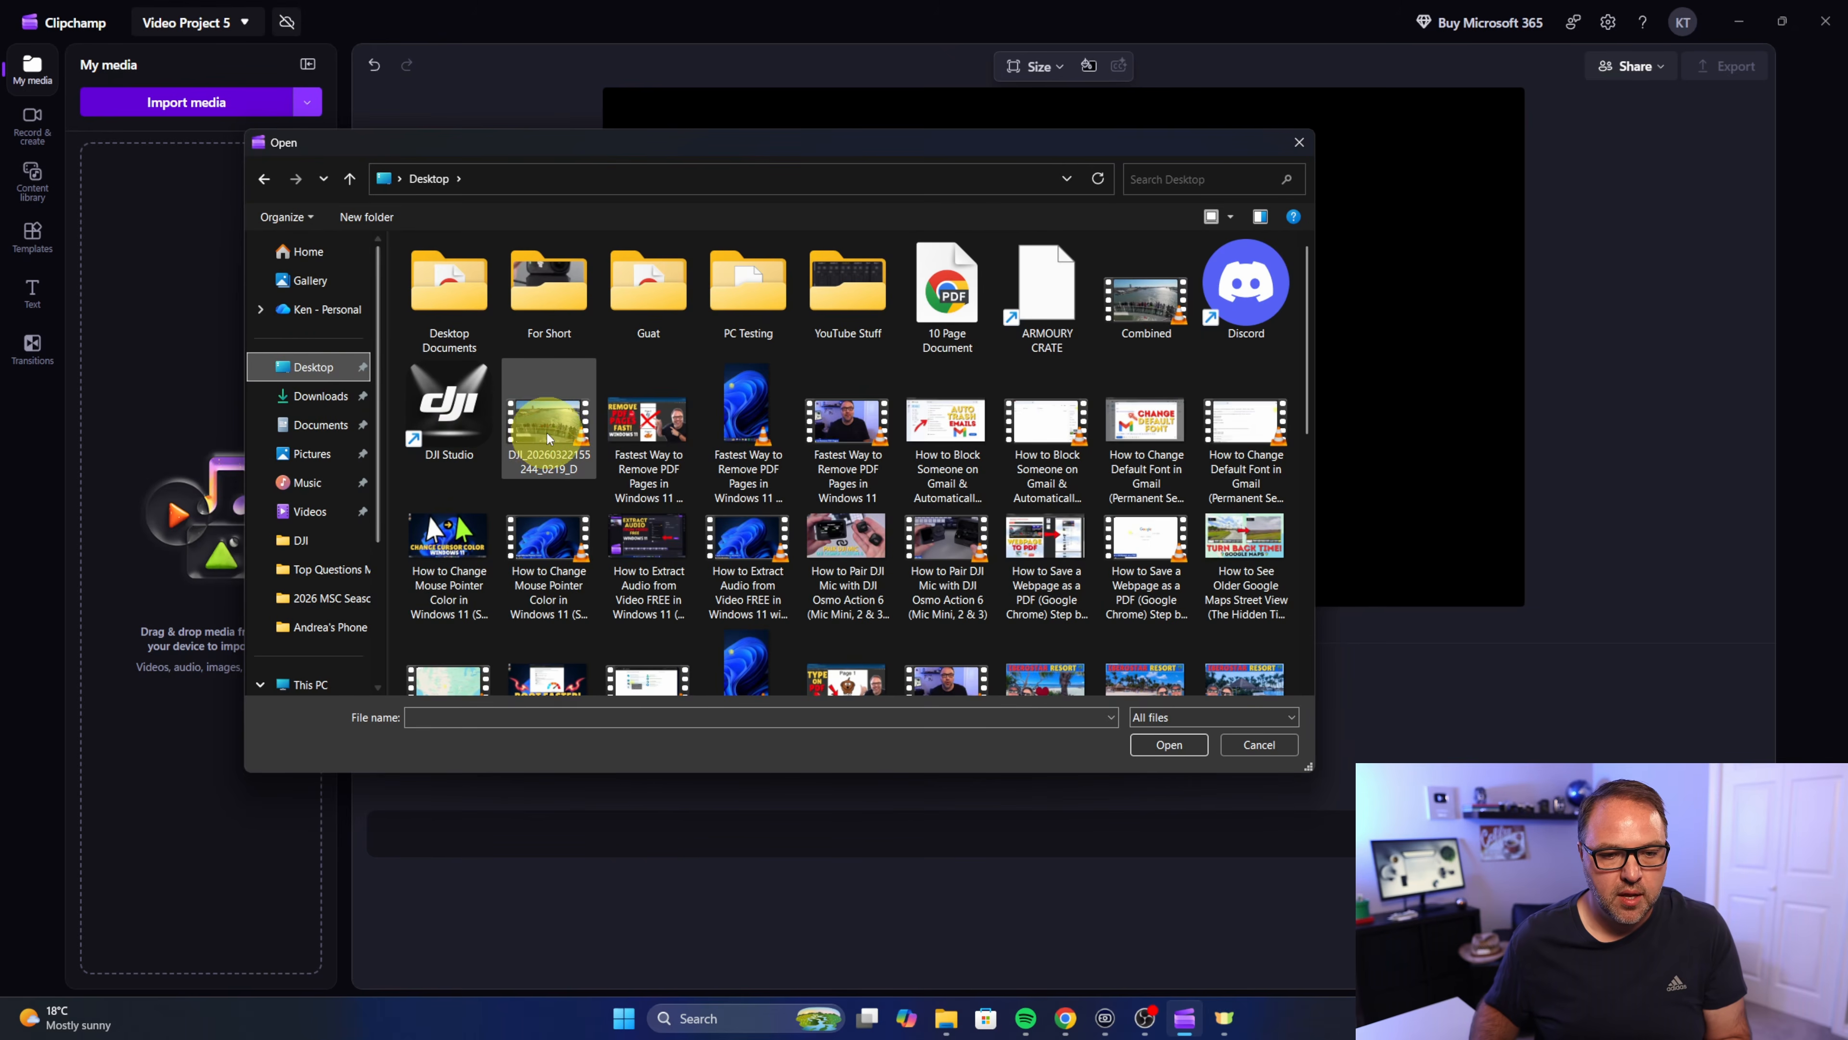
pyautogui.scroll(-5, 554, 420)
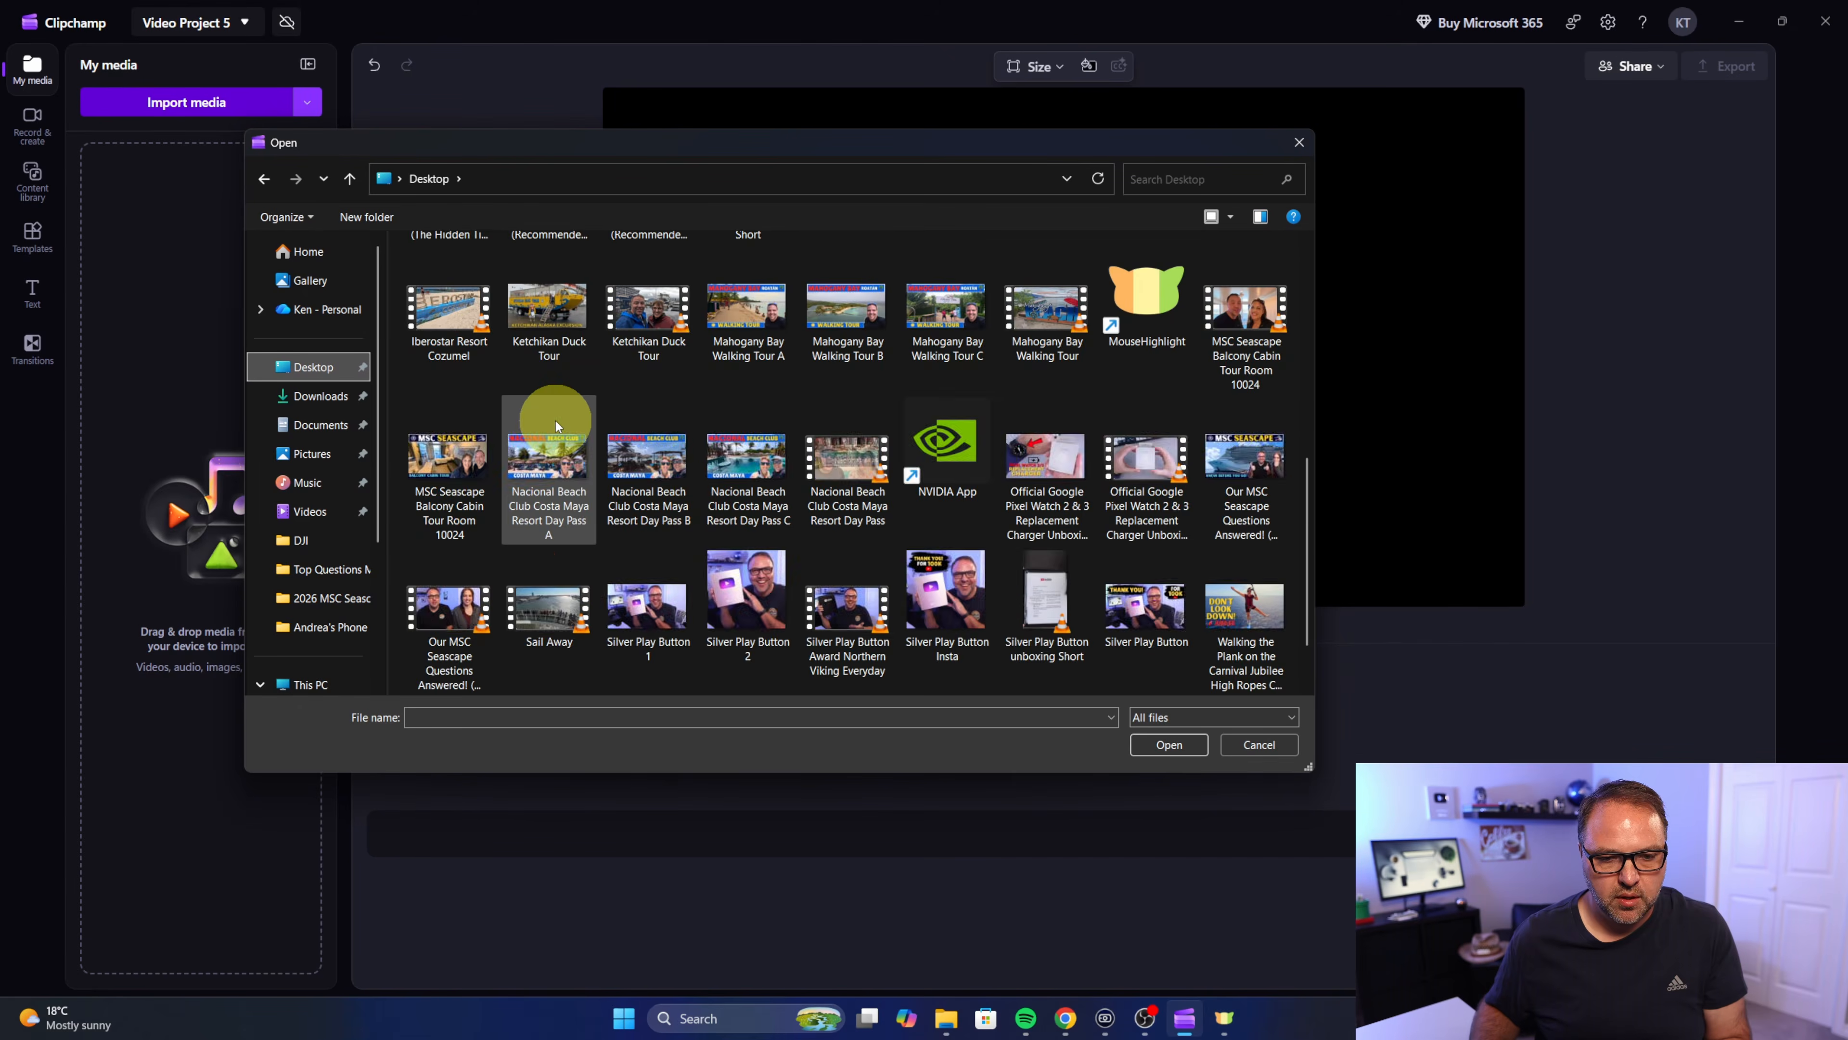
pyautogui.scroll(-2, 556, 420)
pyautogui.click(561, 466)
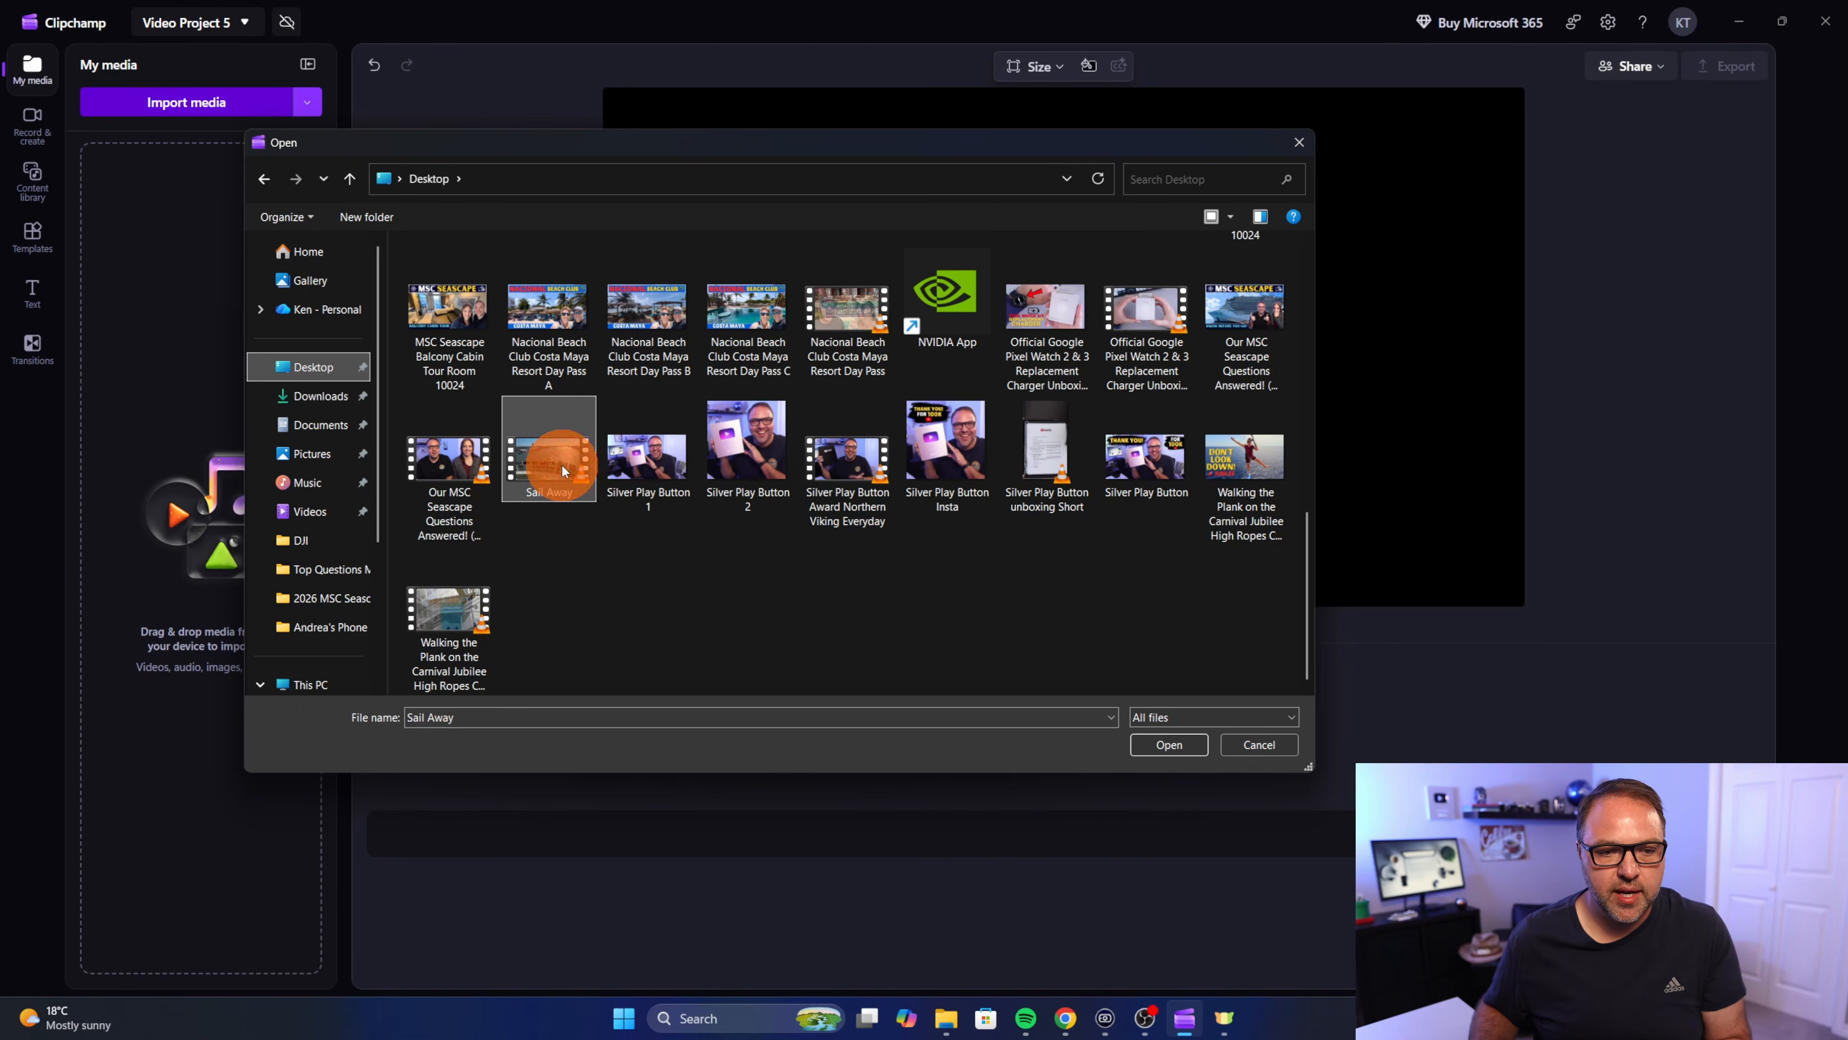
pyautogui.click(1168, 744)
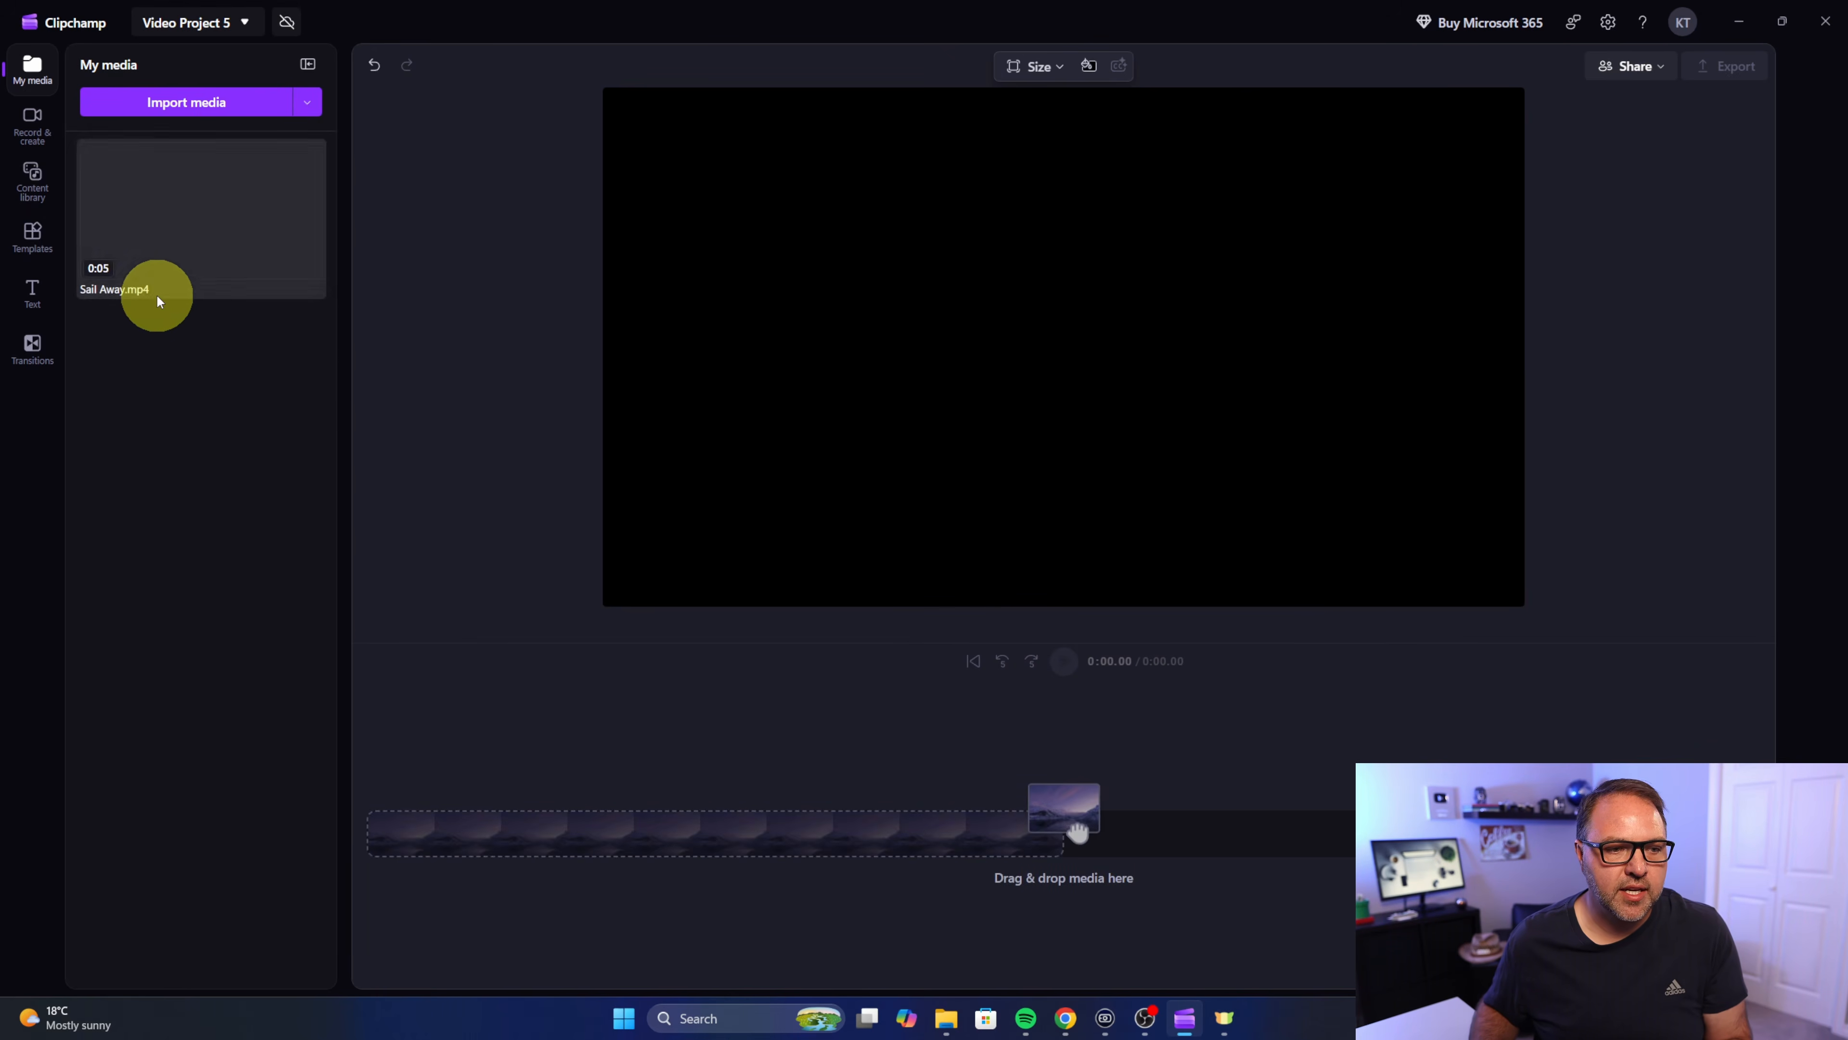
# - Place the imported Sail Away.mp4 clip at the start of the timeline
pyautogui.moveTo(172, 178)
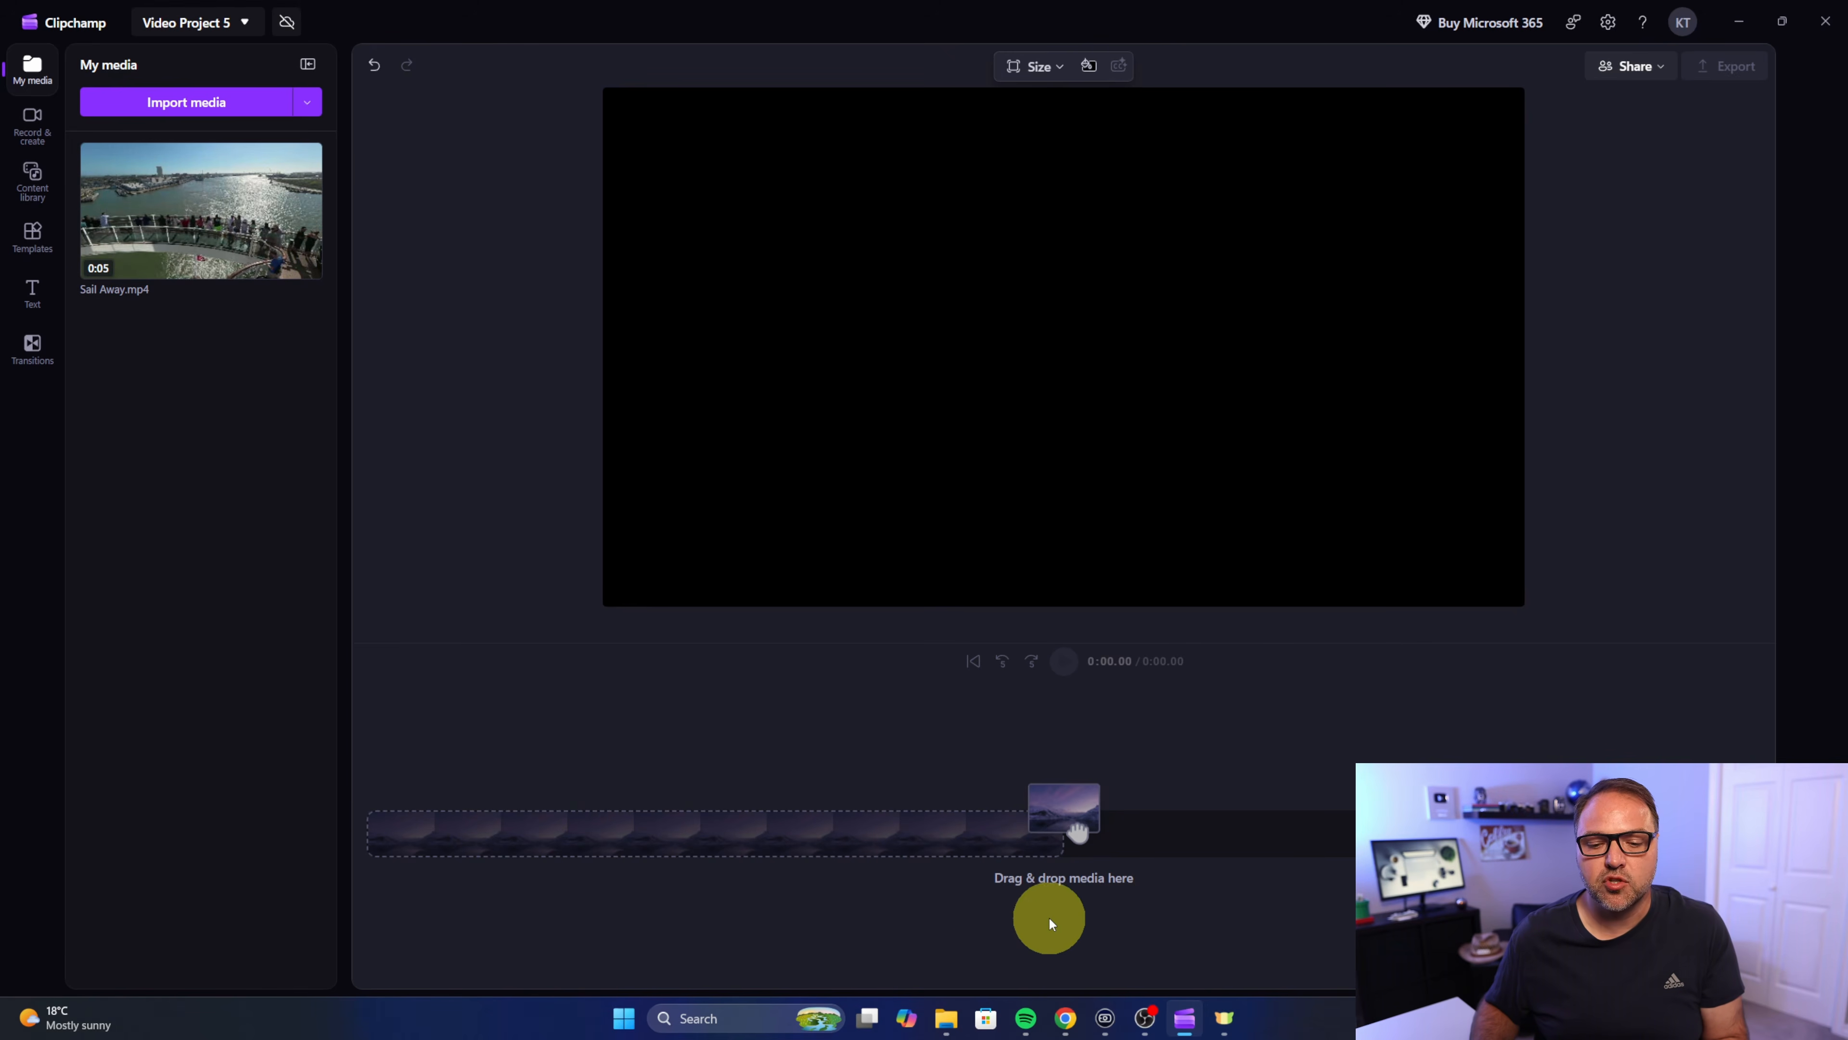
pyautogui.moveTo(220, 224)
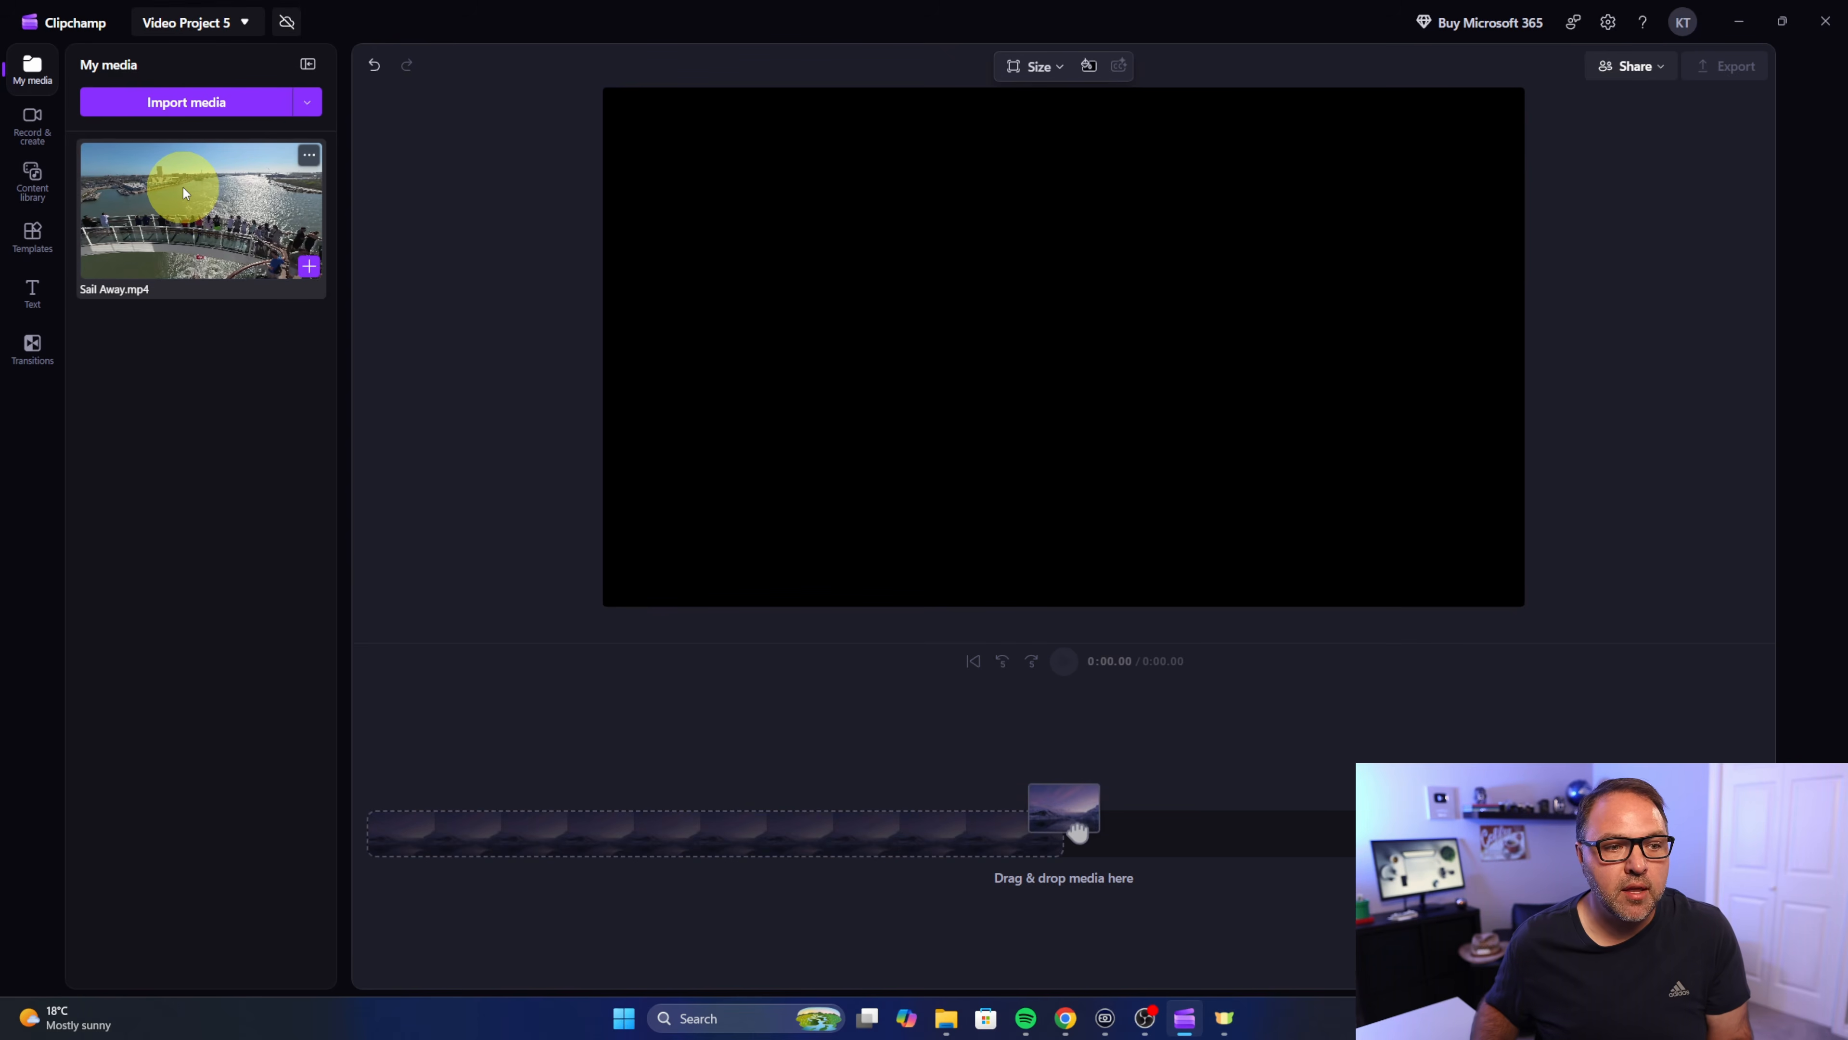
pyautogui.moveTo(187, 190); pyautogui.dragTo(738, 830)
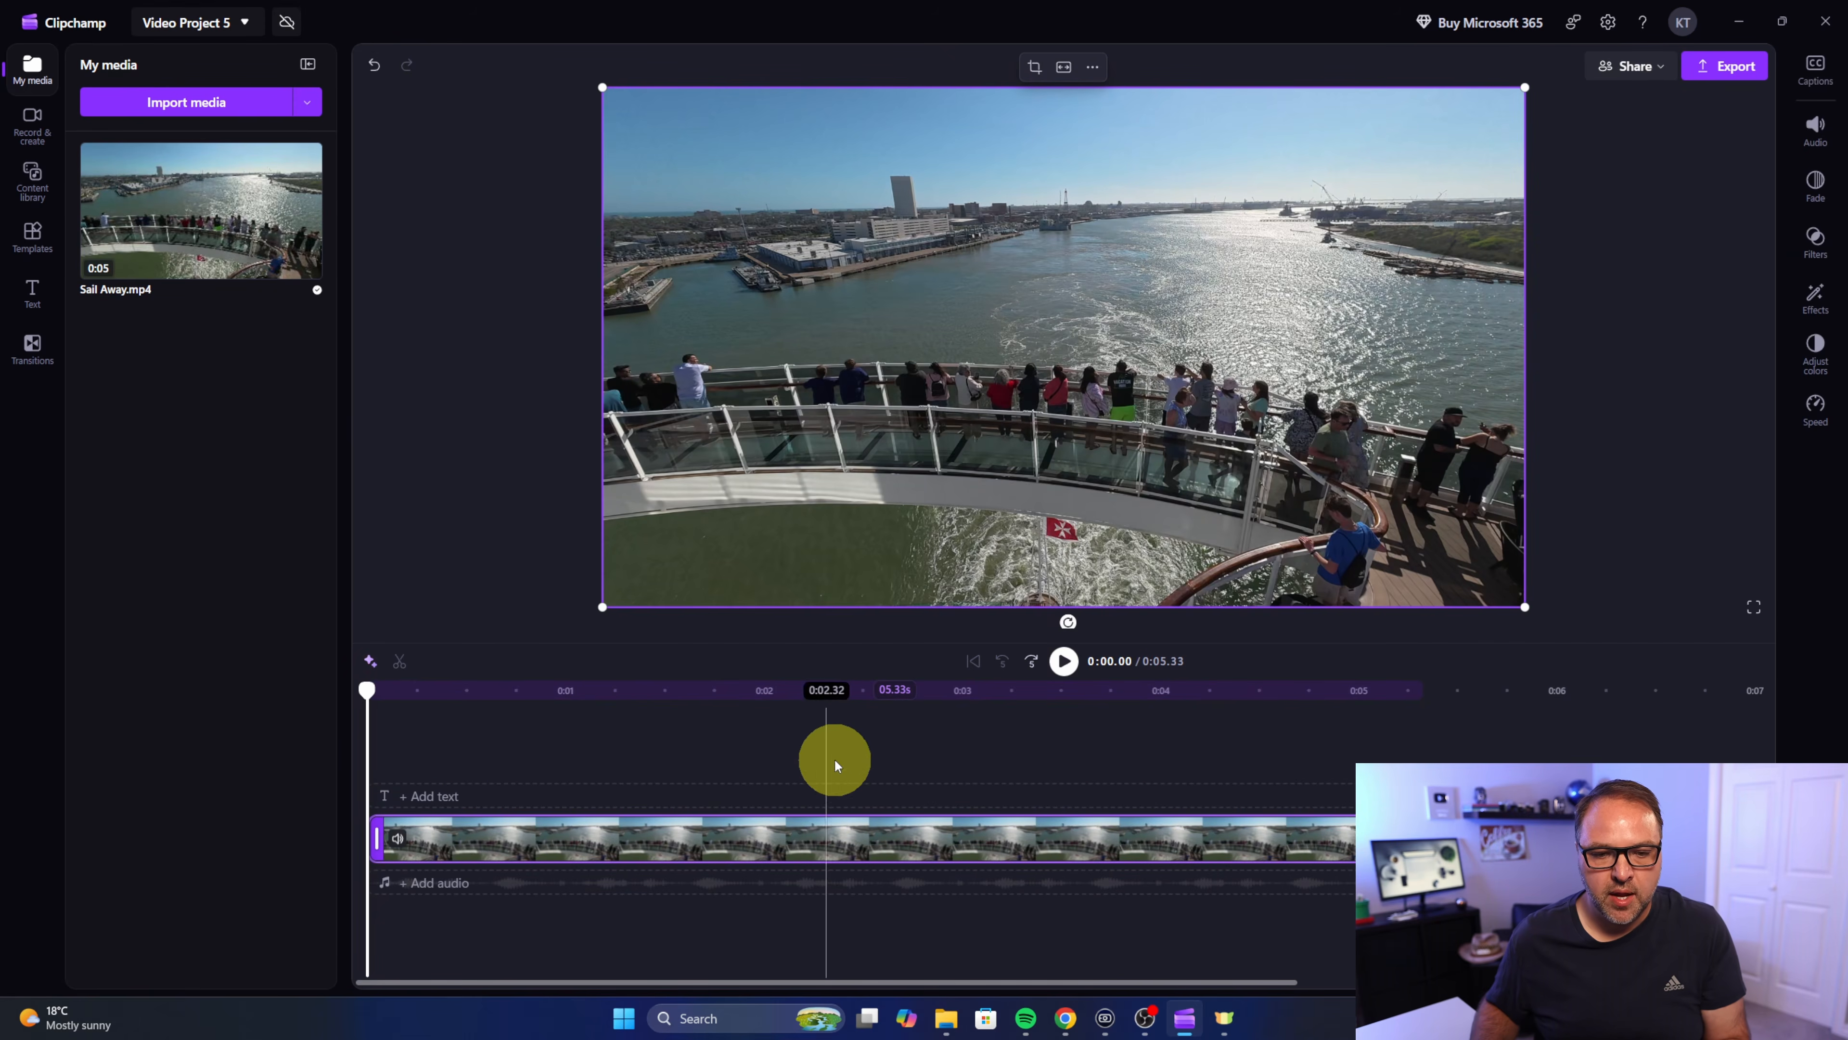
# - Preview the Sail Away clip from the start of the timeline and pause it partway through
pyautogui.click(1064, 661)
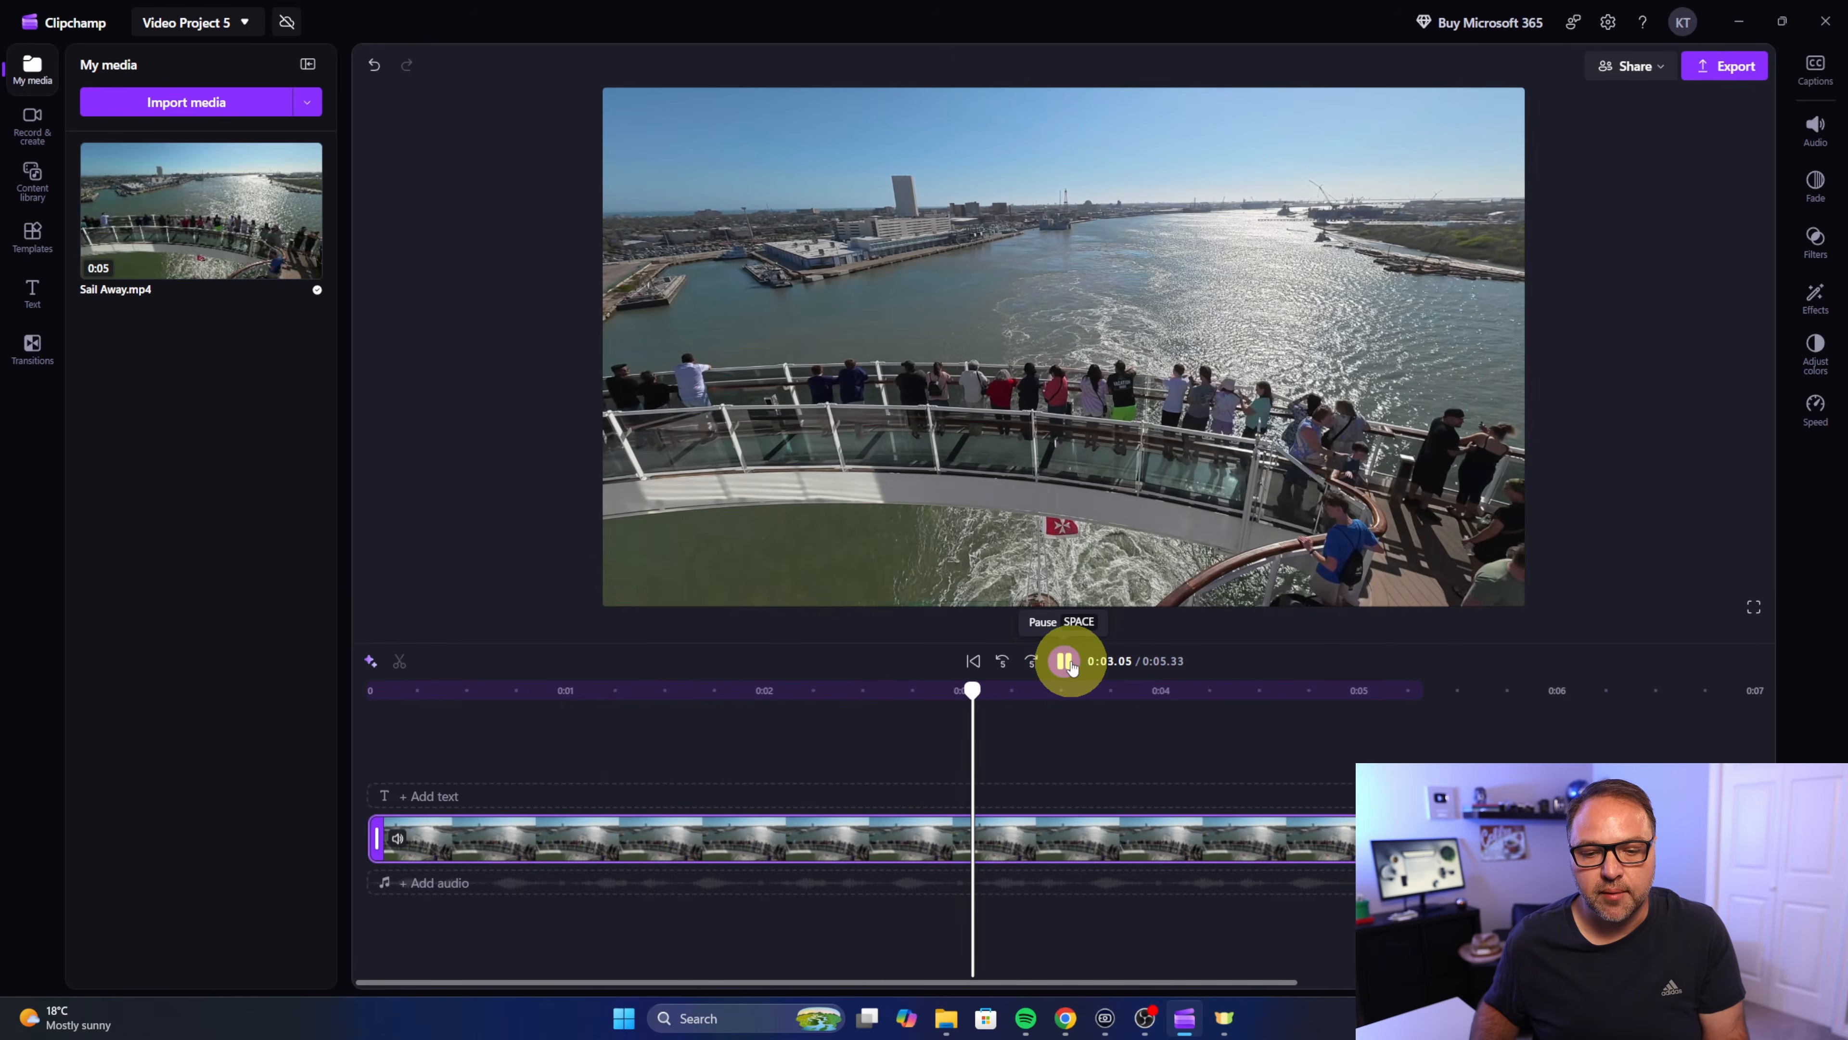
pyautogui.click(1064, 661)
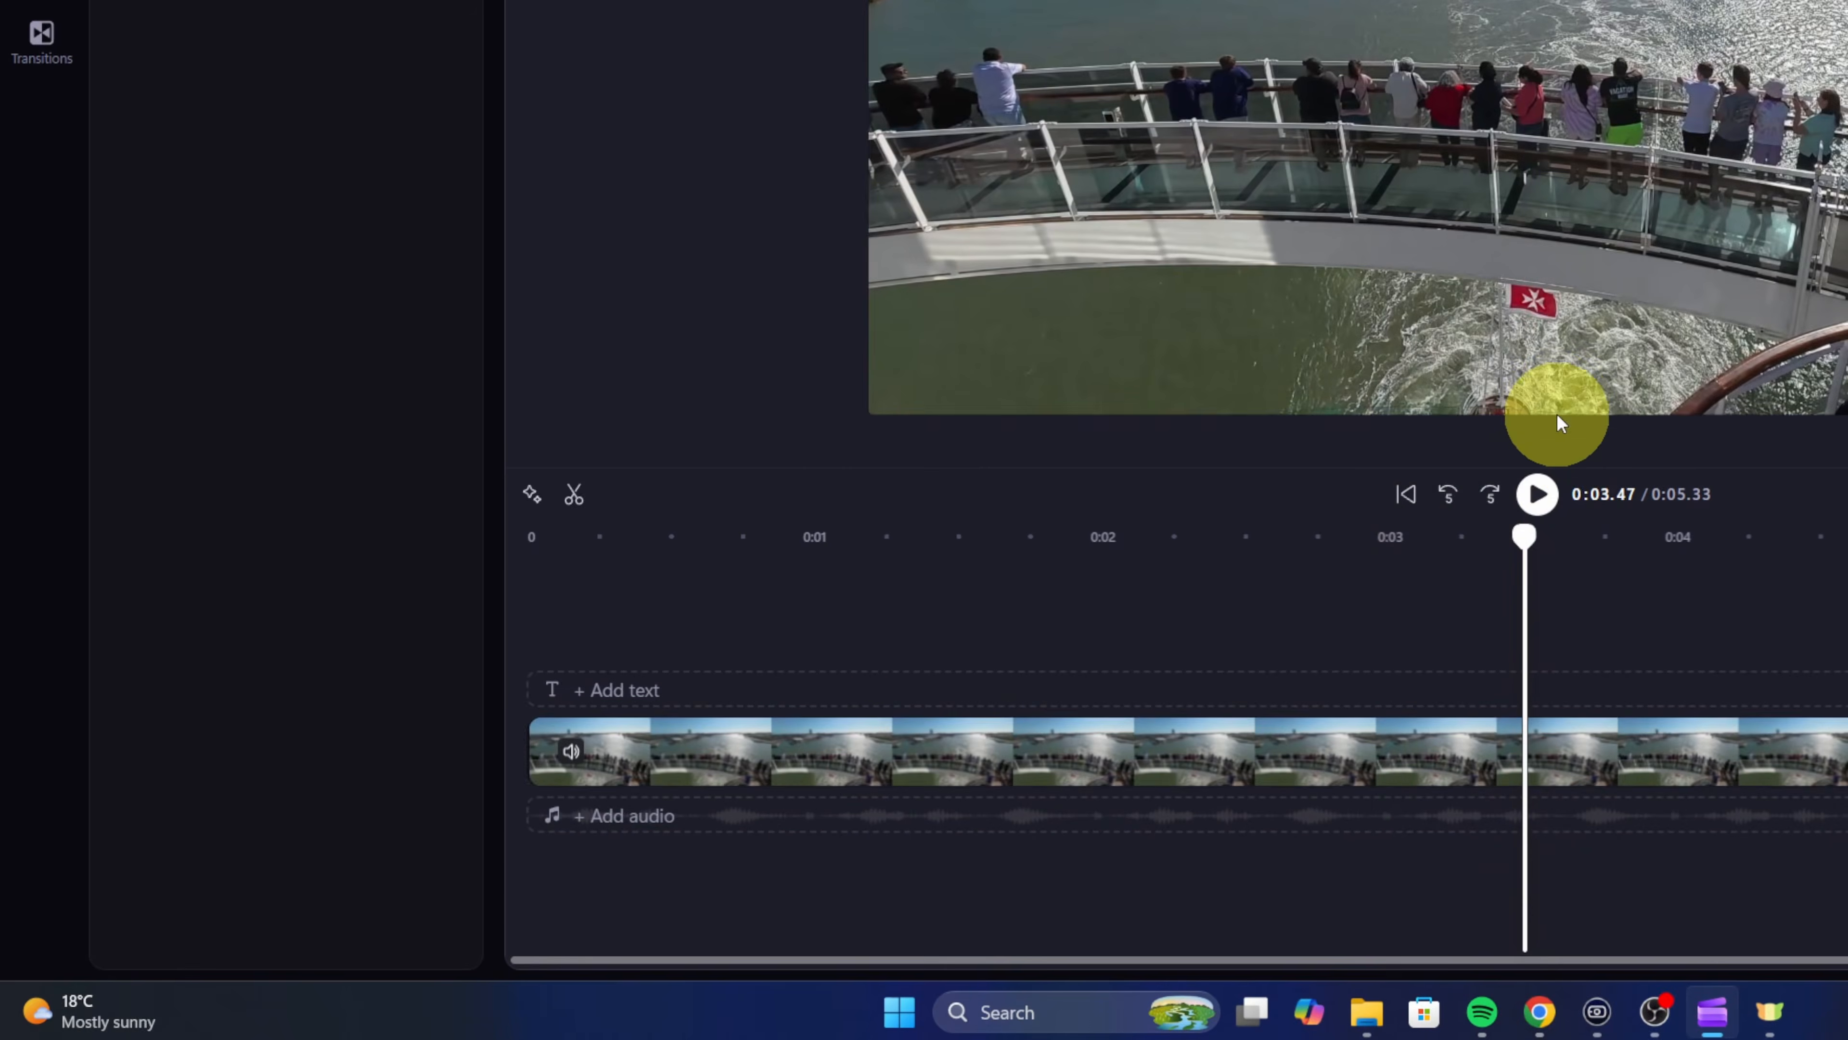
pyautogui.click(1525, 378)
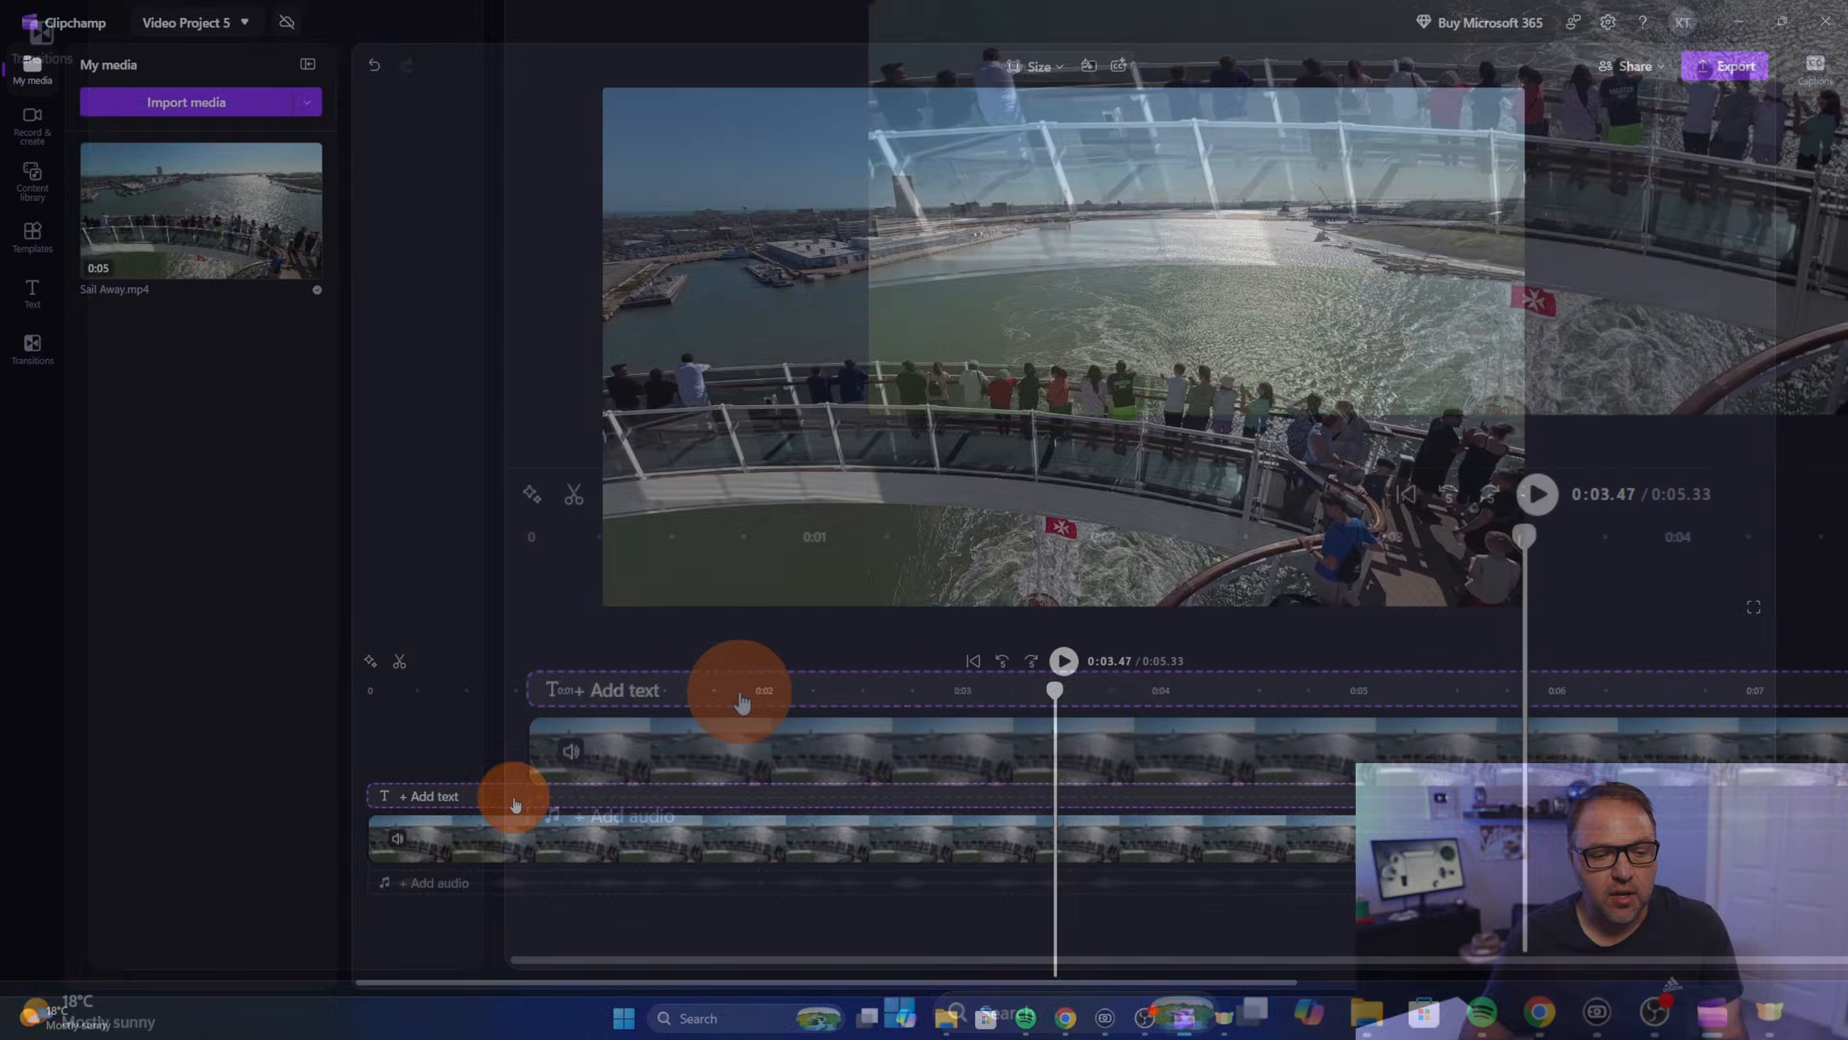
# - Open the text options, examine the title, two-line and caption designs, and show the full collection of text styles
pyautogui.click(741, 700)
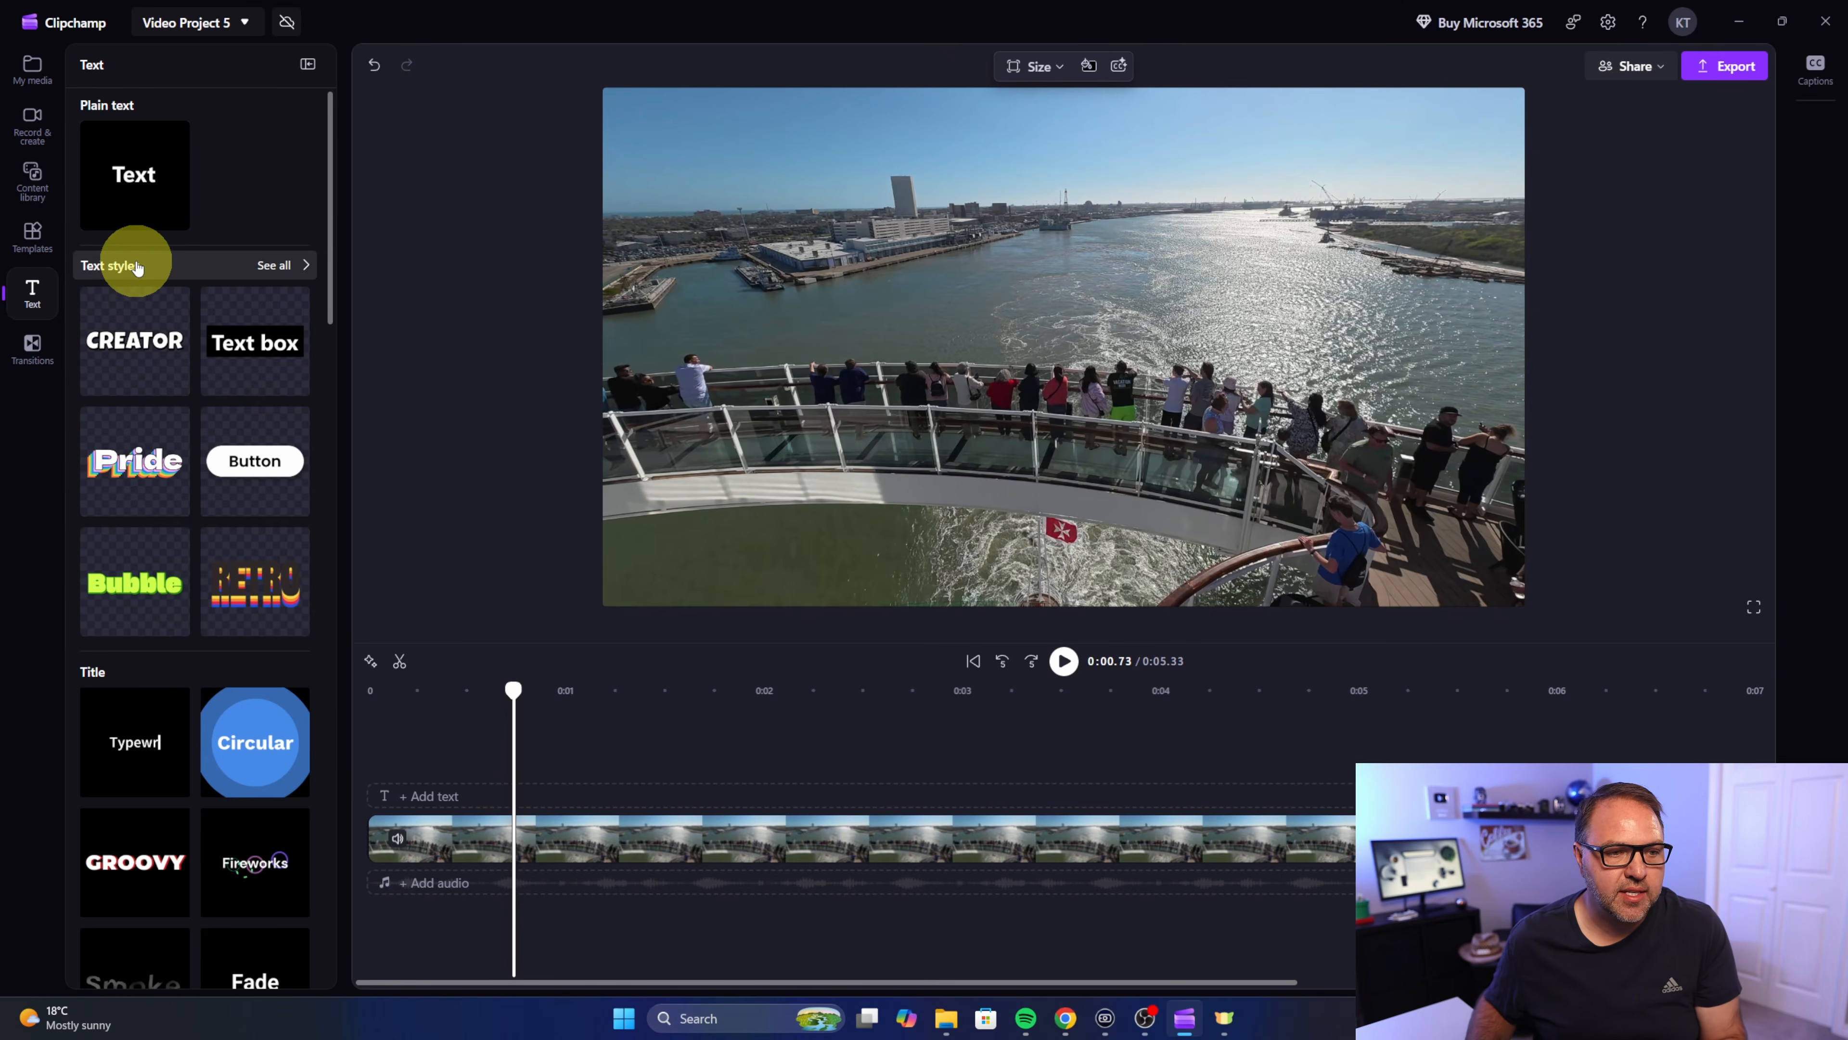
pyautogui.scroll(-5, 186, 311)
pyautogui.scroll(-12, 116, 364)
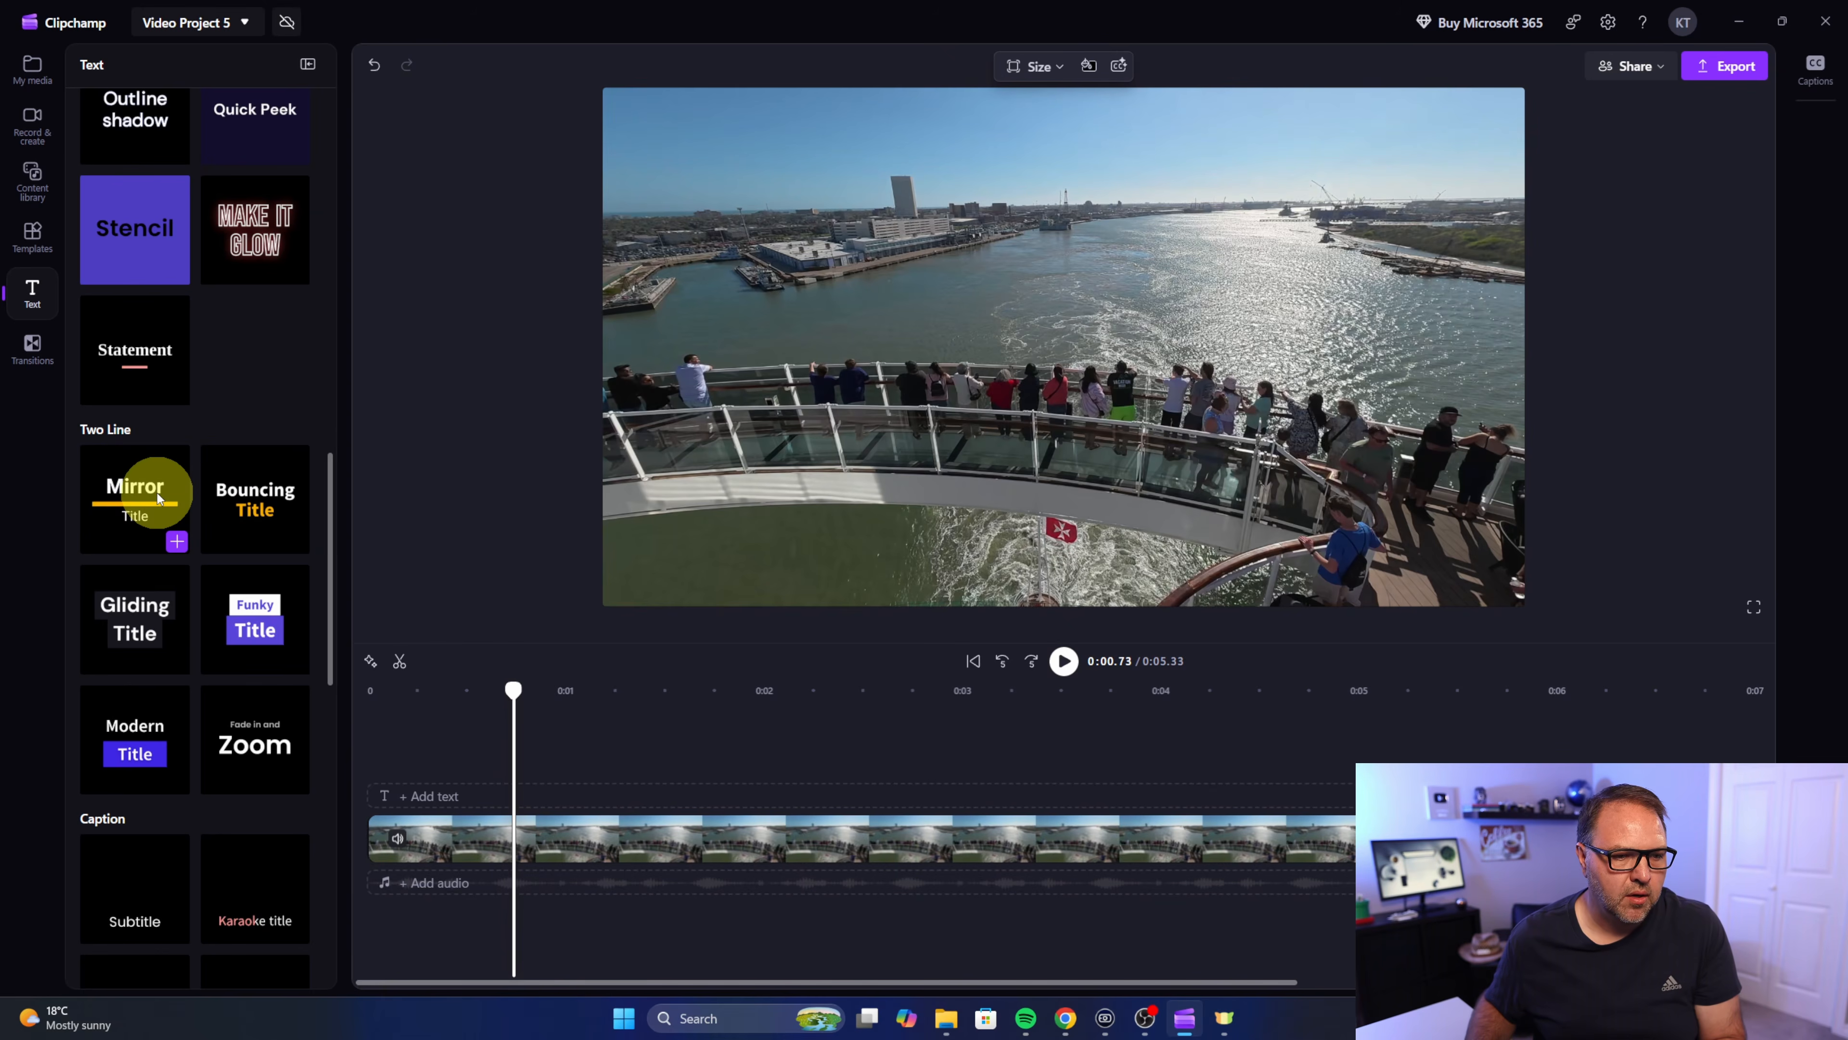
pyautogui.scroll(-7, 150, 643)
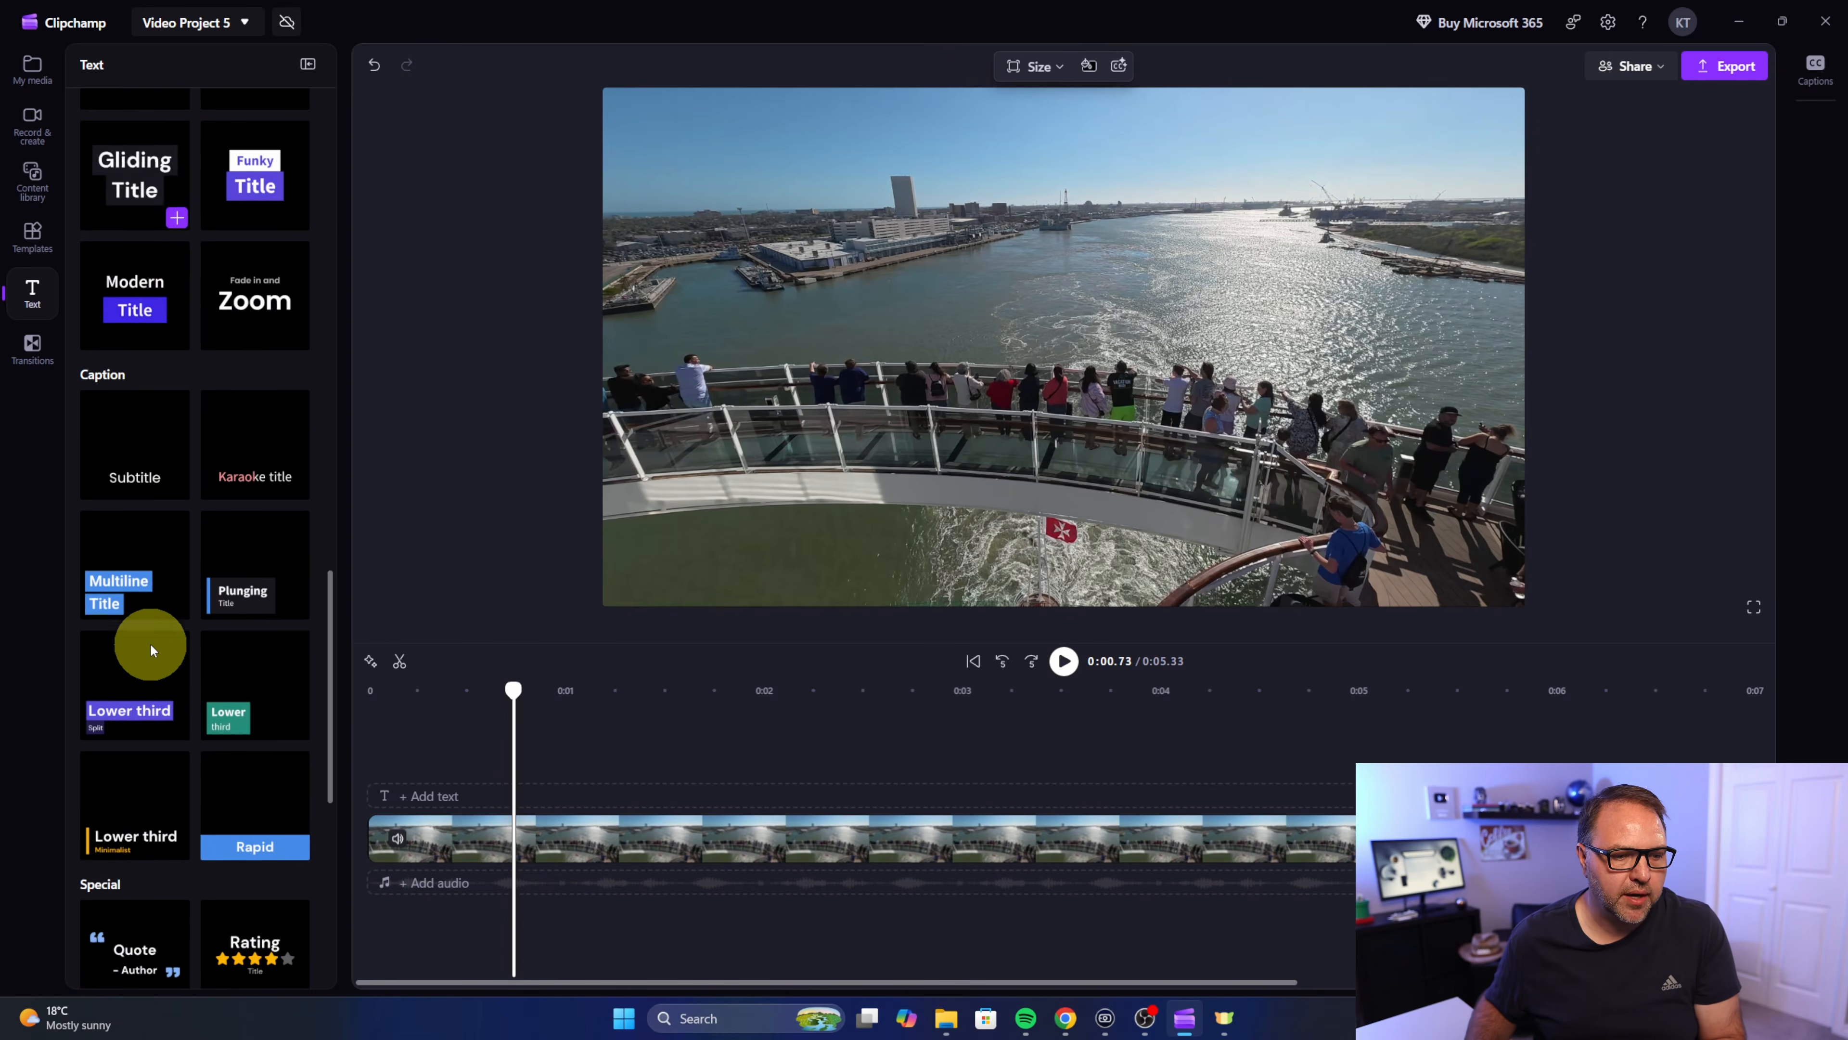
pyautogui.scroll(-3, 150, 643)
pyautogui.scroll(9, 149, 635)
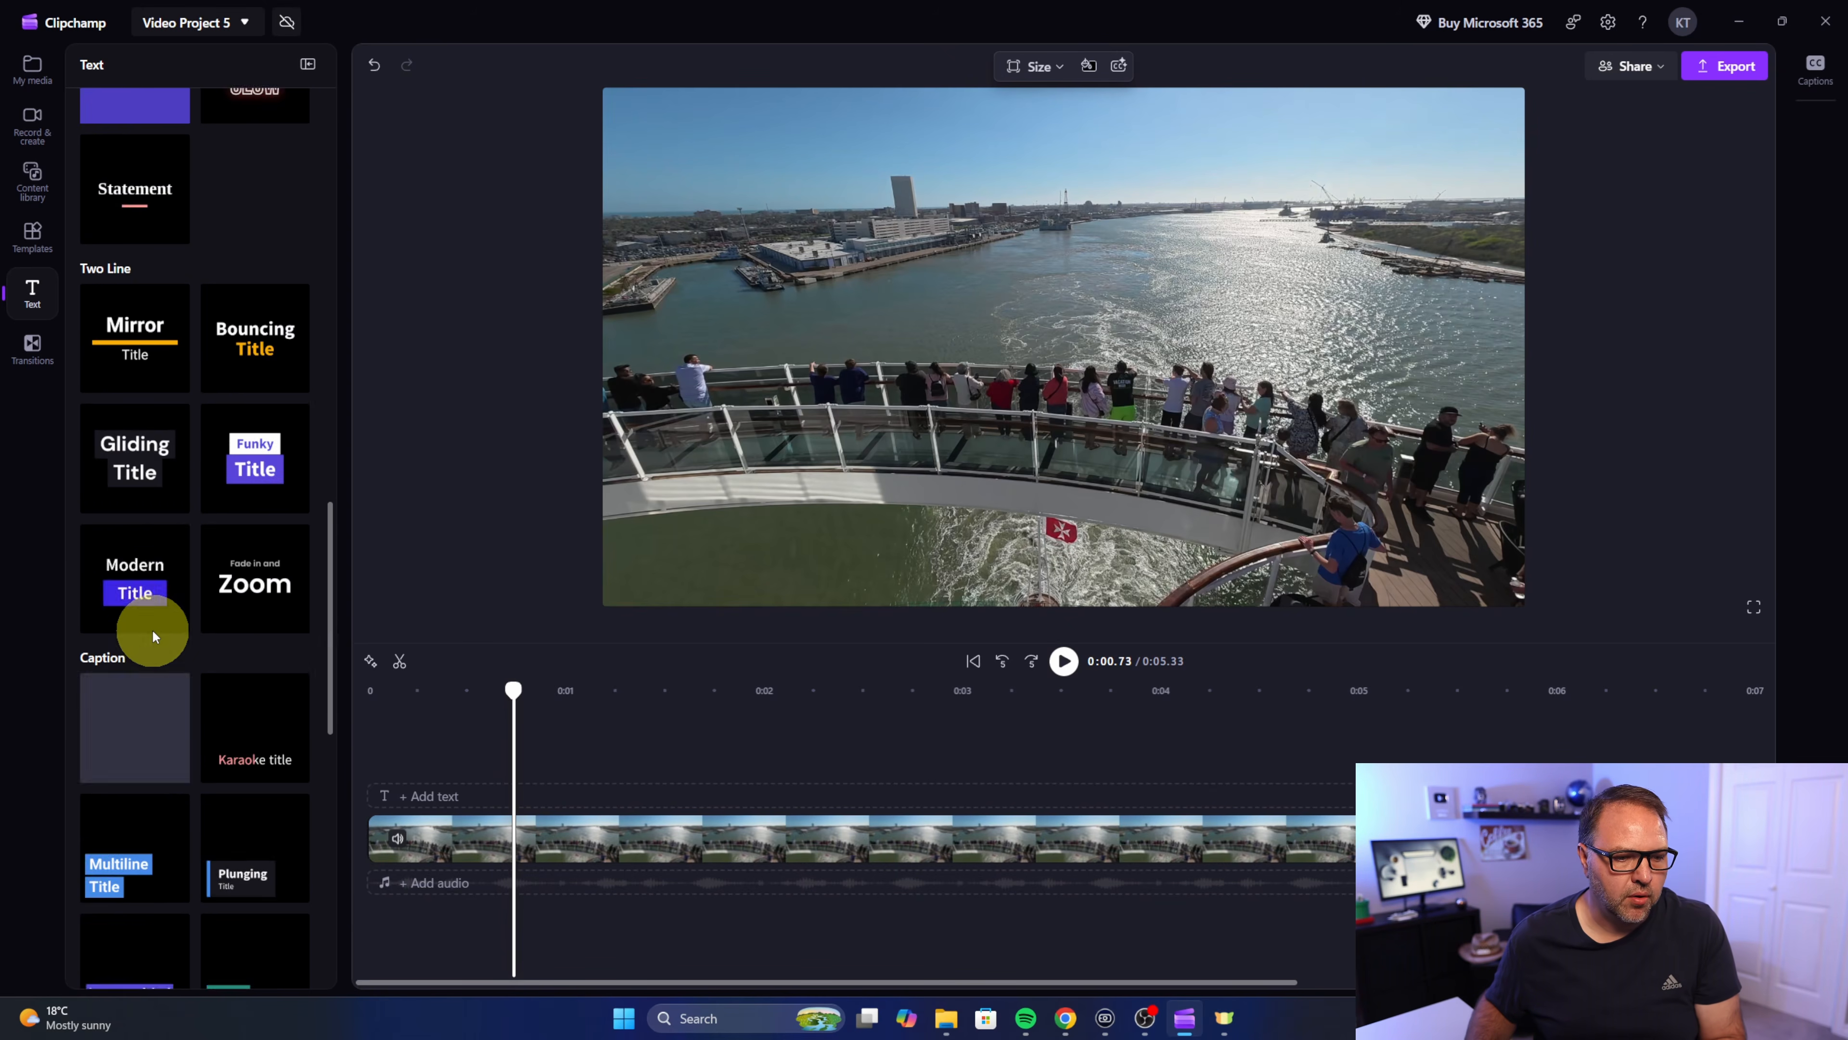
pyautogui.scroll(15, 169, 603)
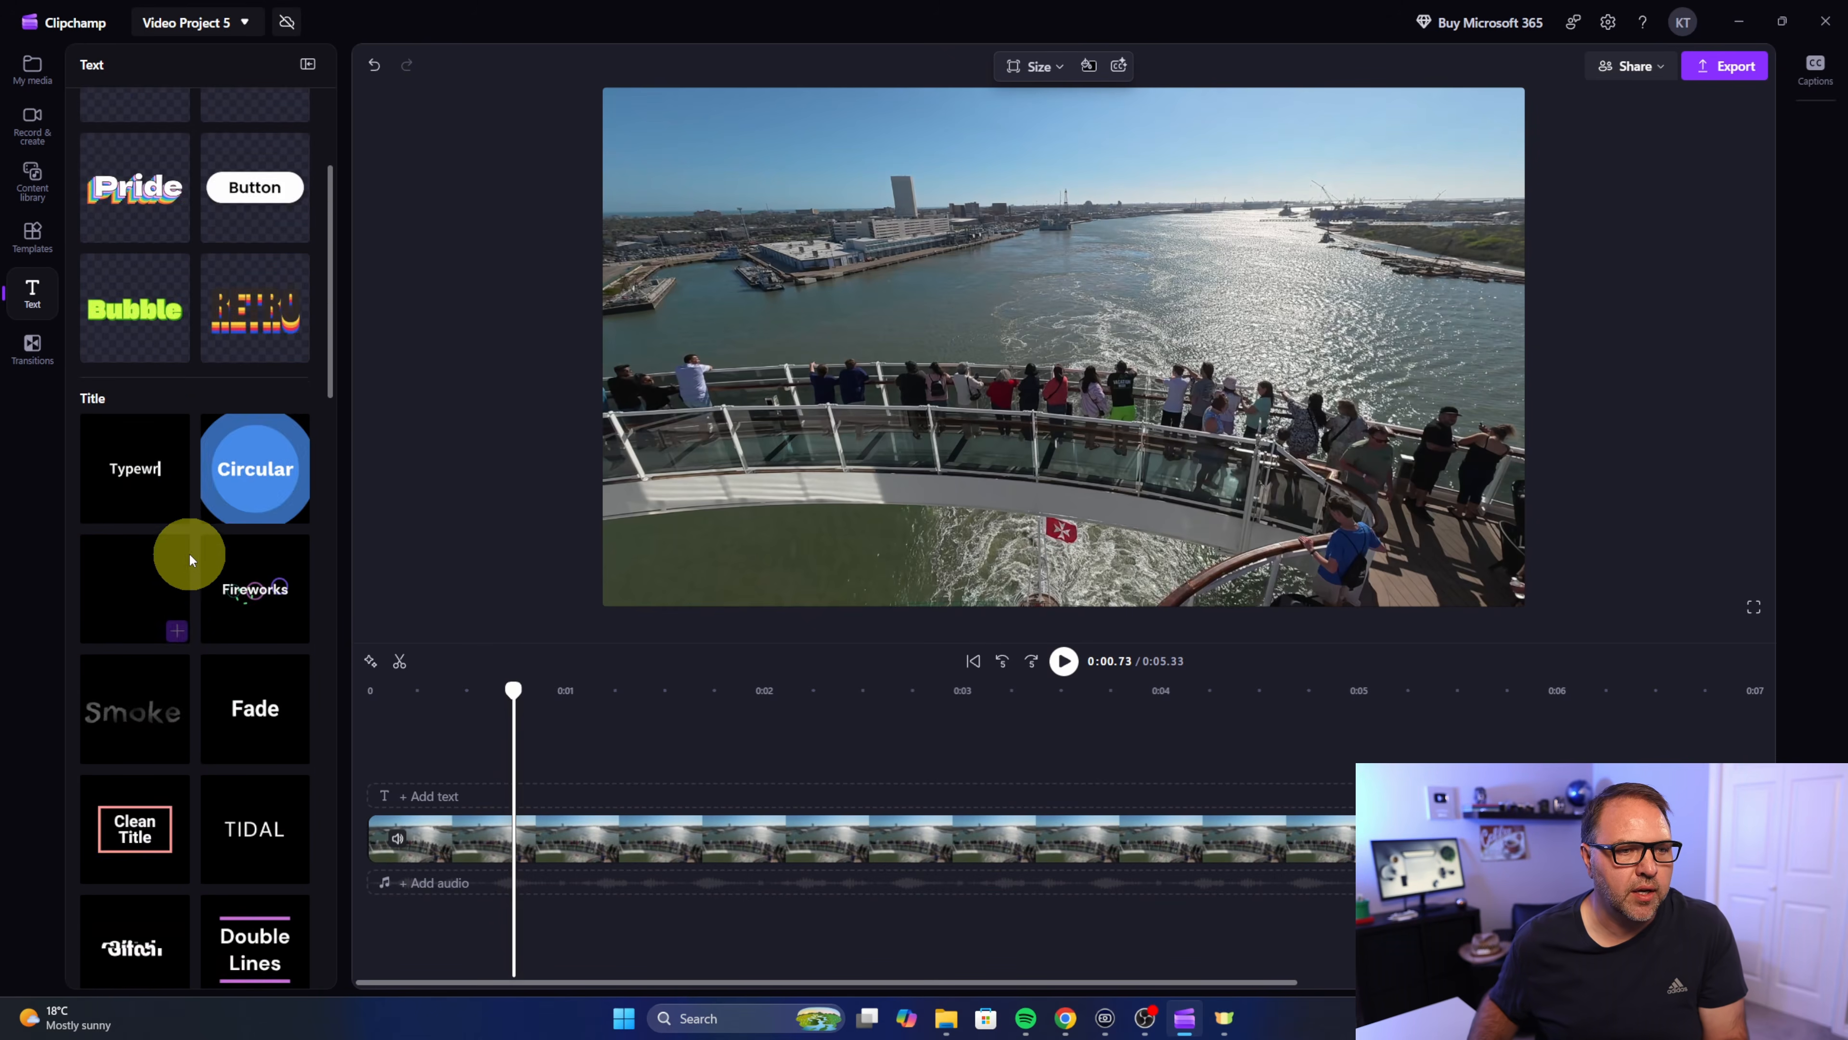
pyautogui.moveTo(164, 386)
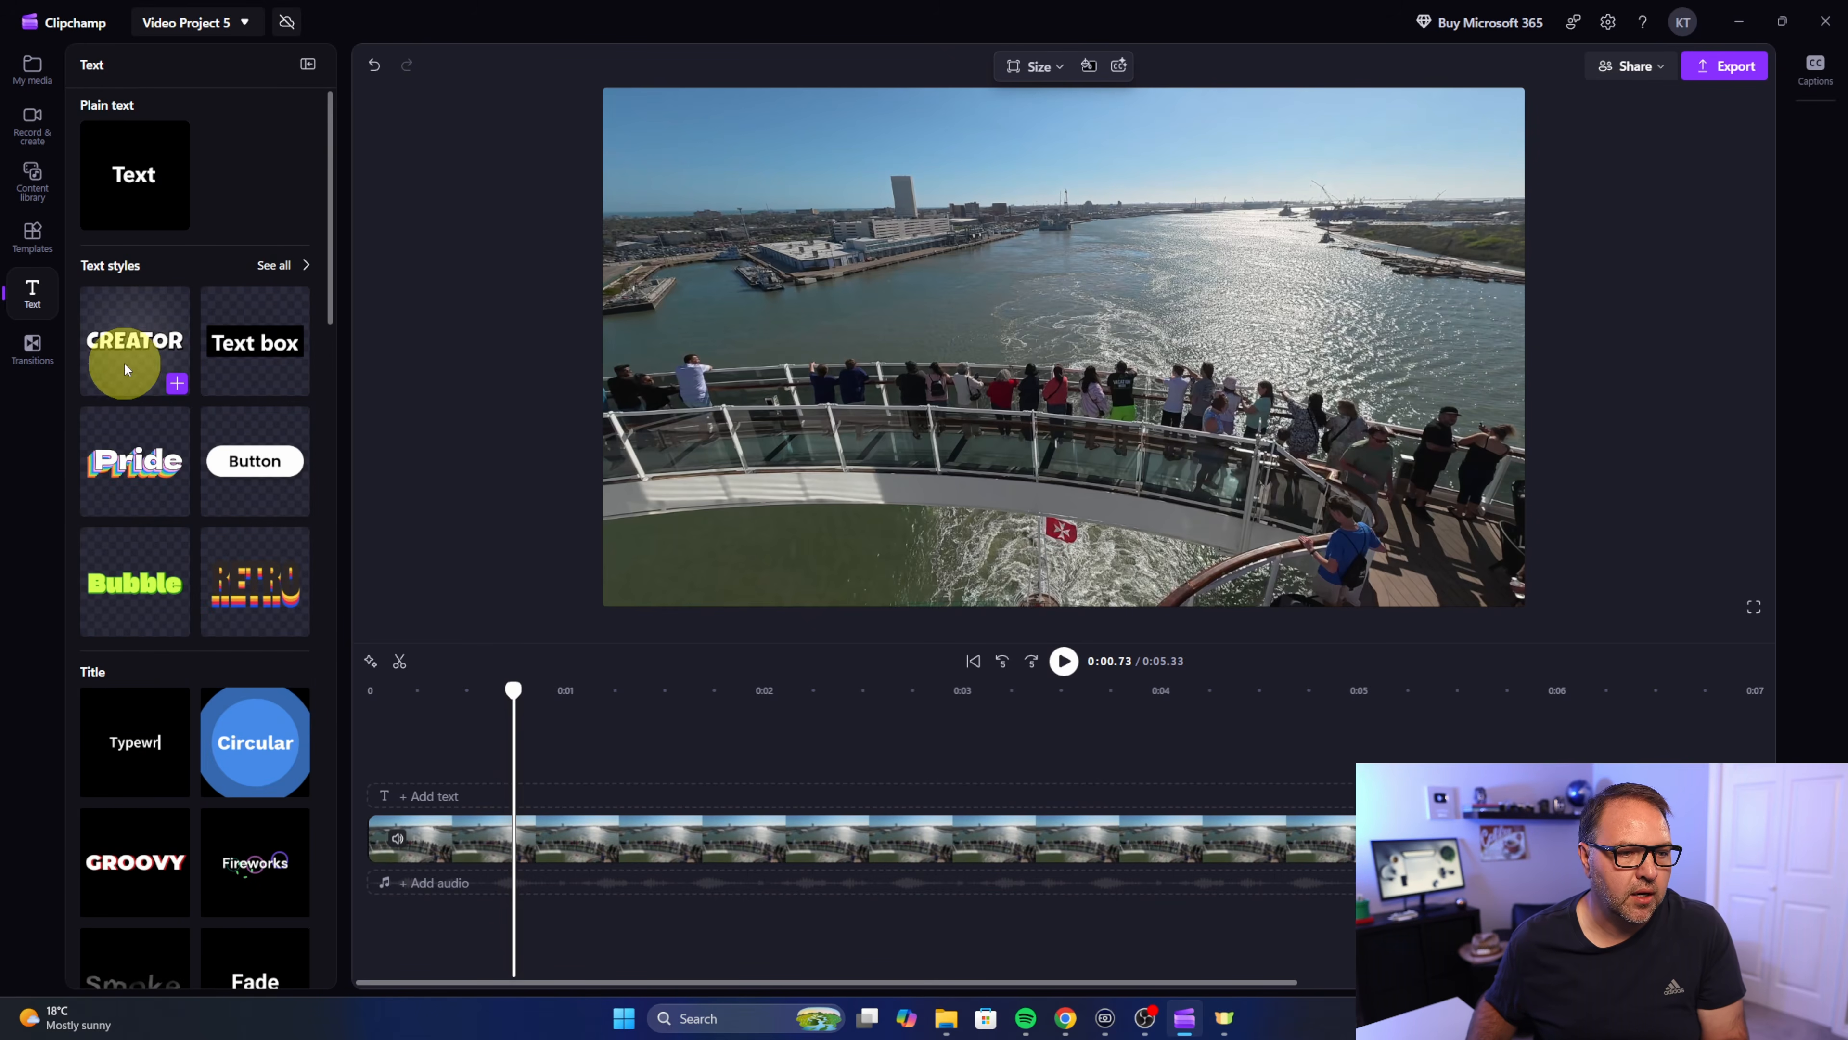
pyautogui.click(274, 266)
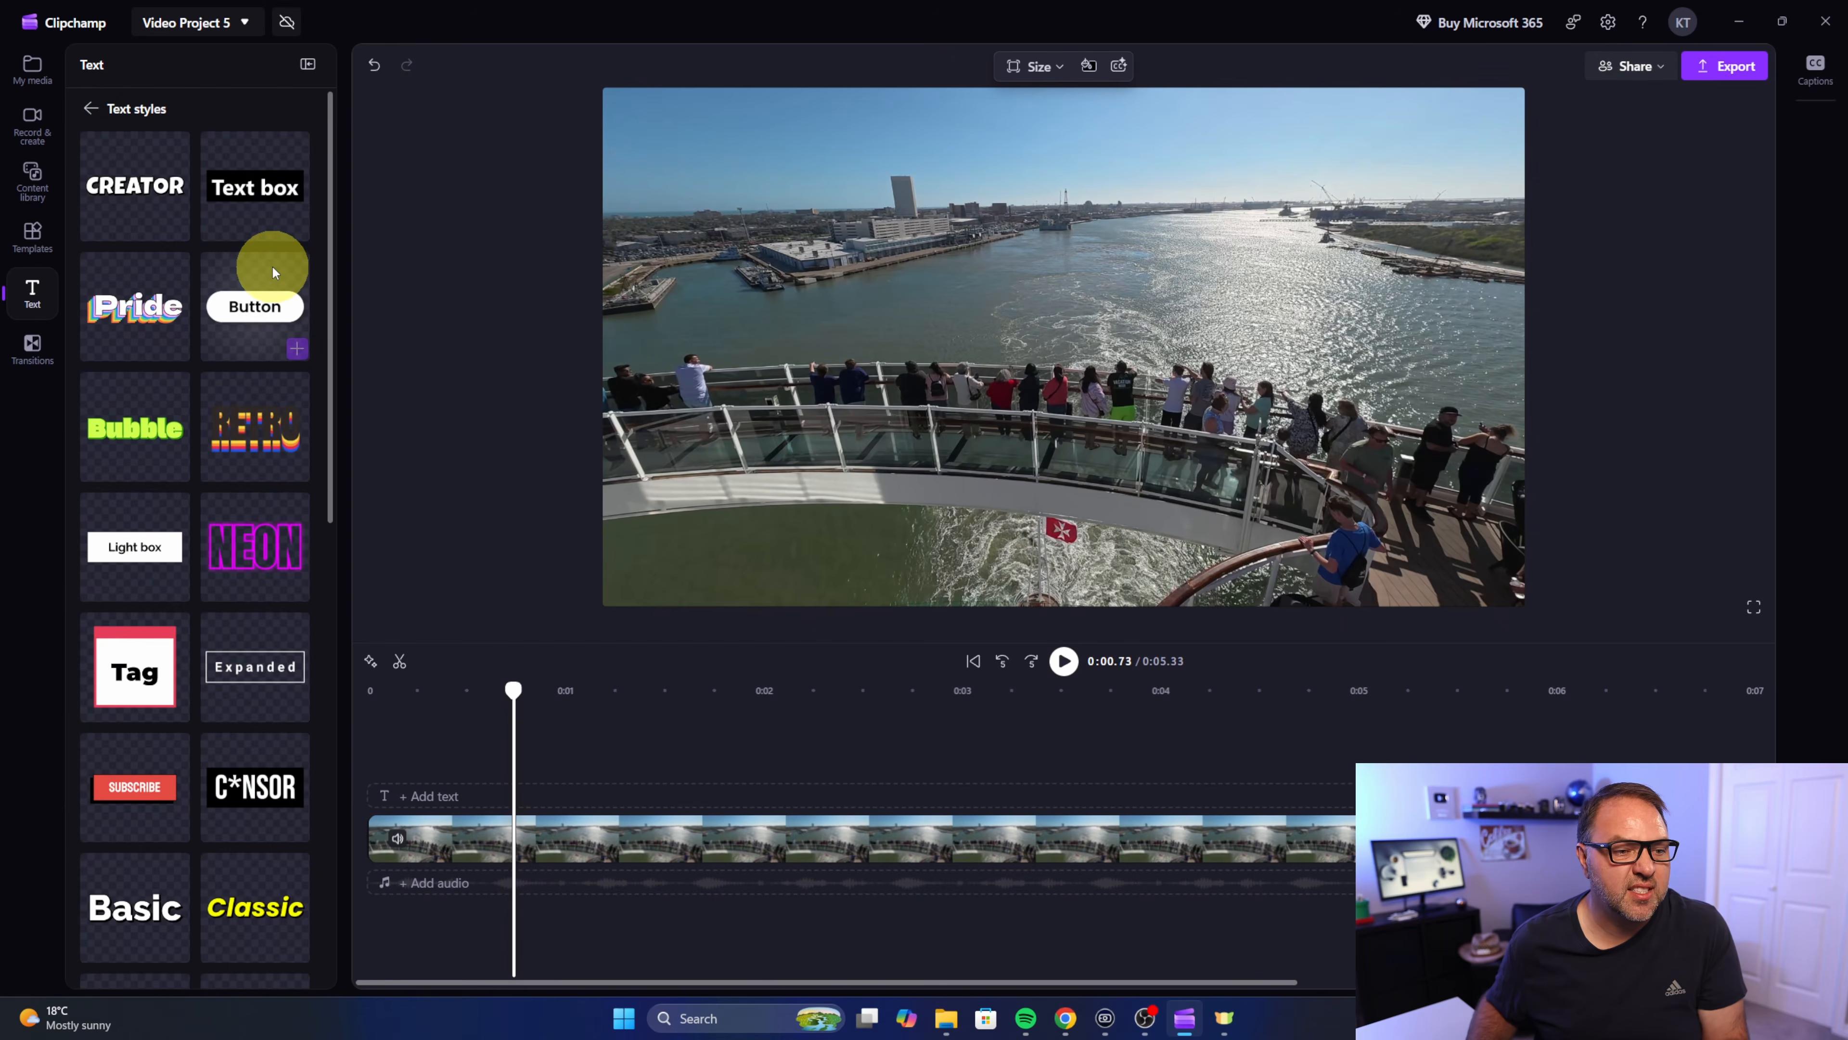
# - Browse the text styles and add the Creator style at the start of the timeline, above the Sail Away clip
pyautogui.scroll(-6, 190, 289)
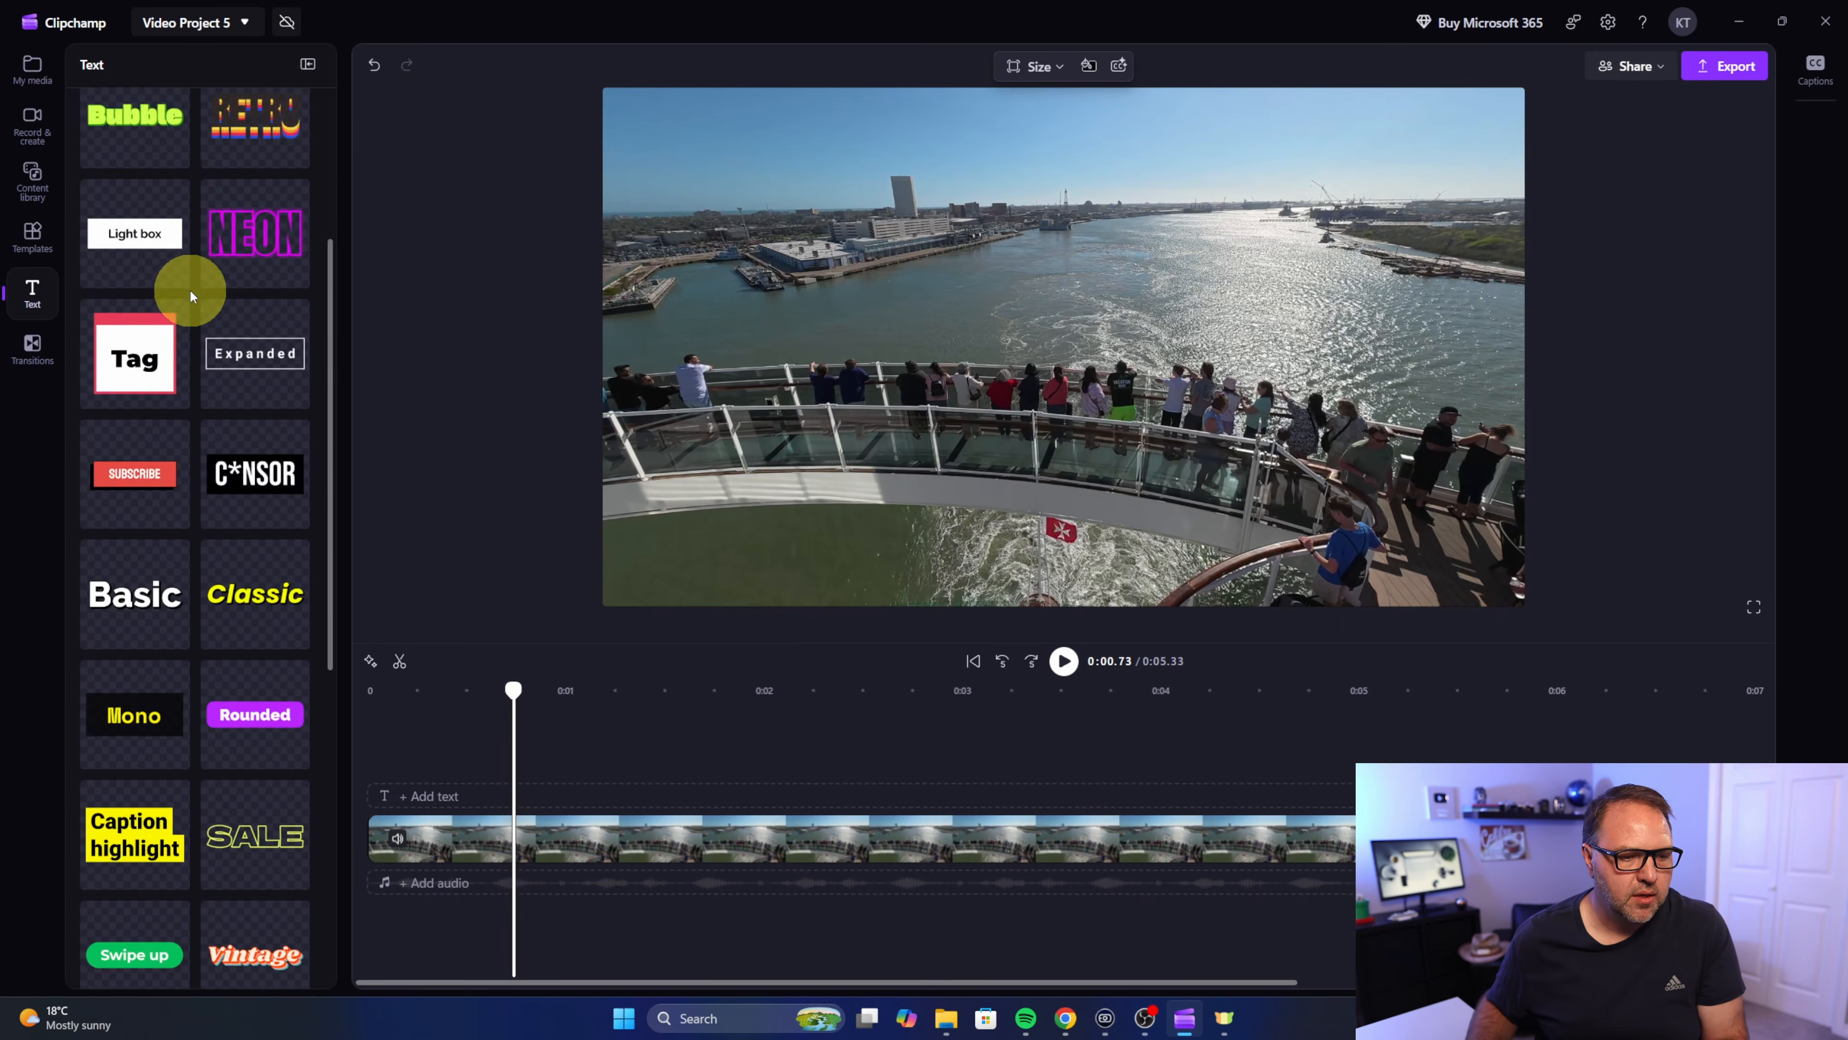
pyautogui.scroll(6, 193, 295)
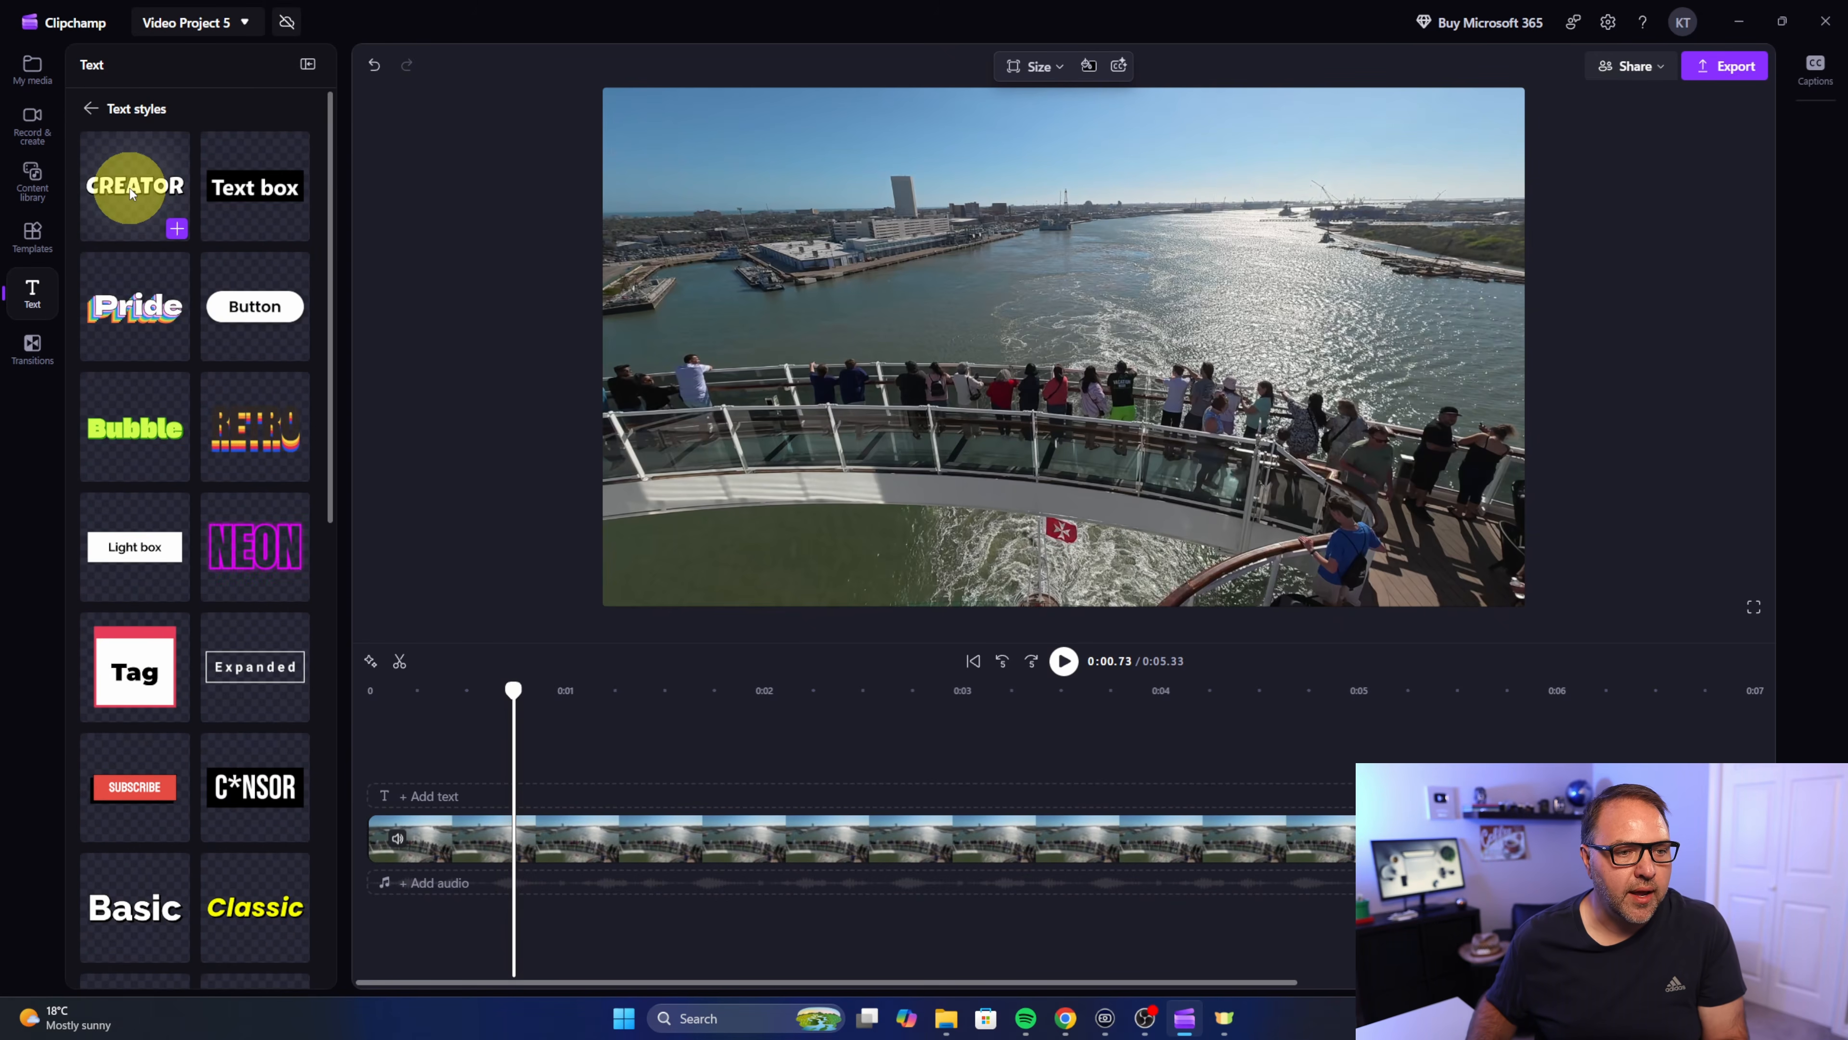
pyautogui.moveTo(131, 186)
pyautogui.mouseDown()
pyautogui.moveTo(266, 254)
pyautogui.moveTo(530, 522)
pyautogui.moveTo(571, 773)
pyautogui.moveTo(398, 781)
pyautogui.mouseUp()
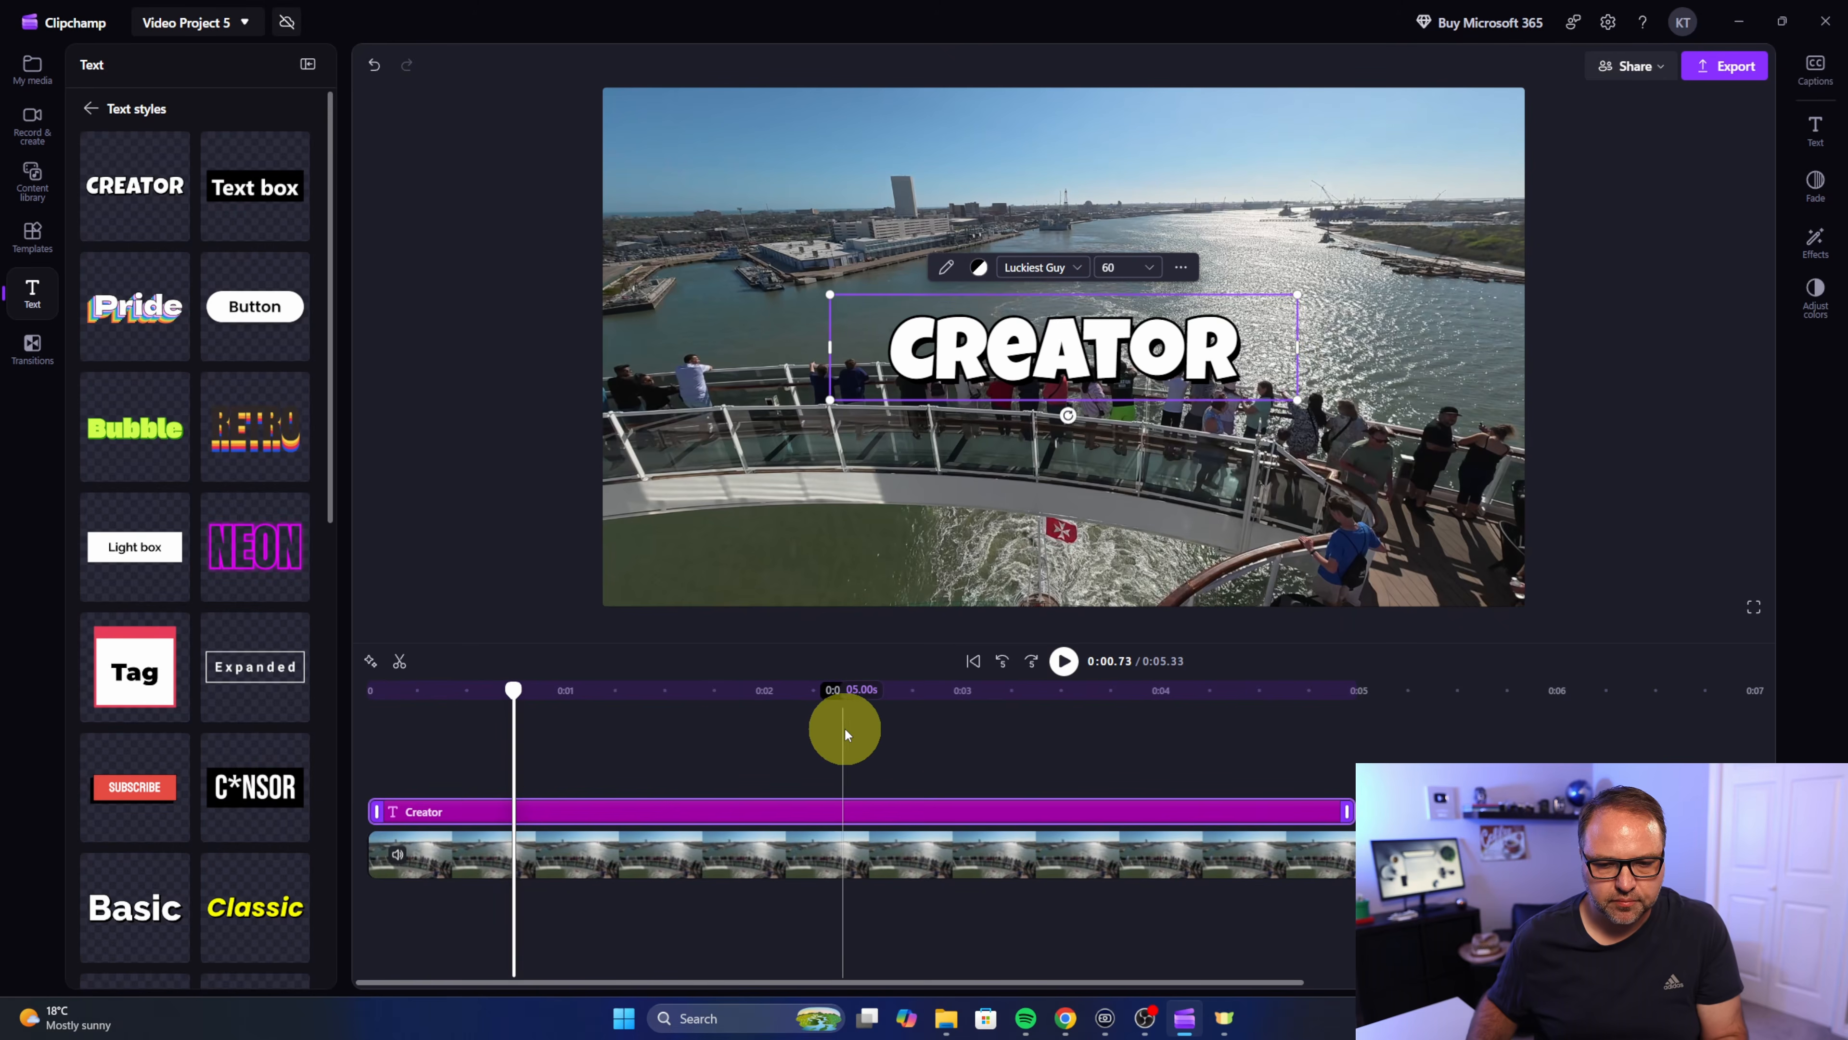
# - Reposition and trim the Creator title on the timeline so it spans the whole Sail Away clip, from 0 to 5.33 s
pyautogui.scroll(-1, 954, 736)
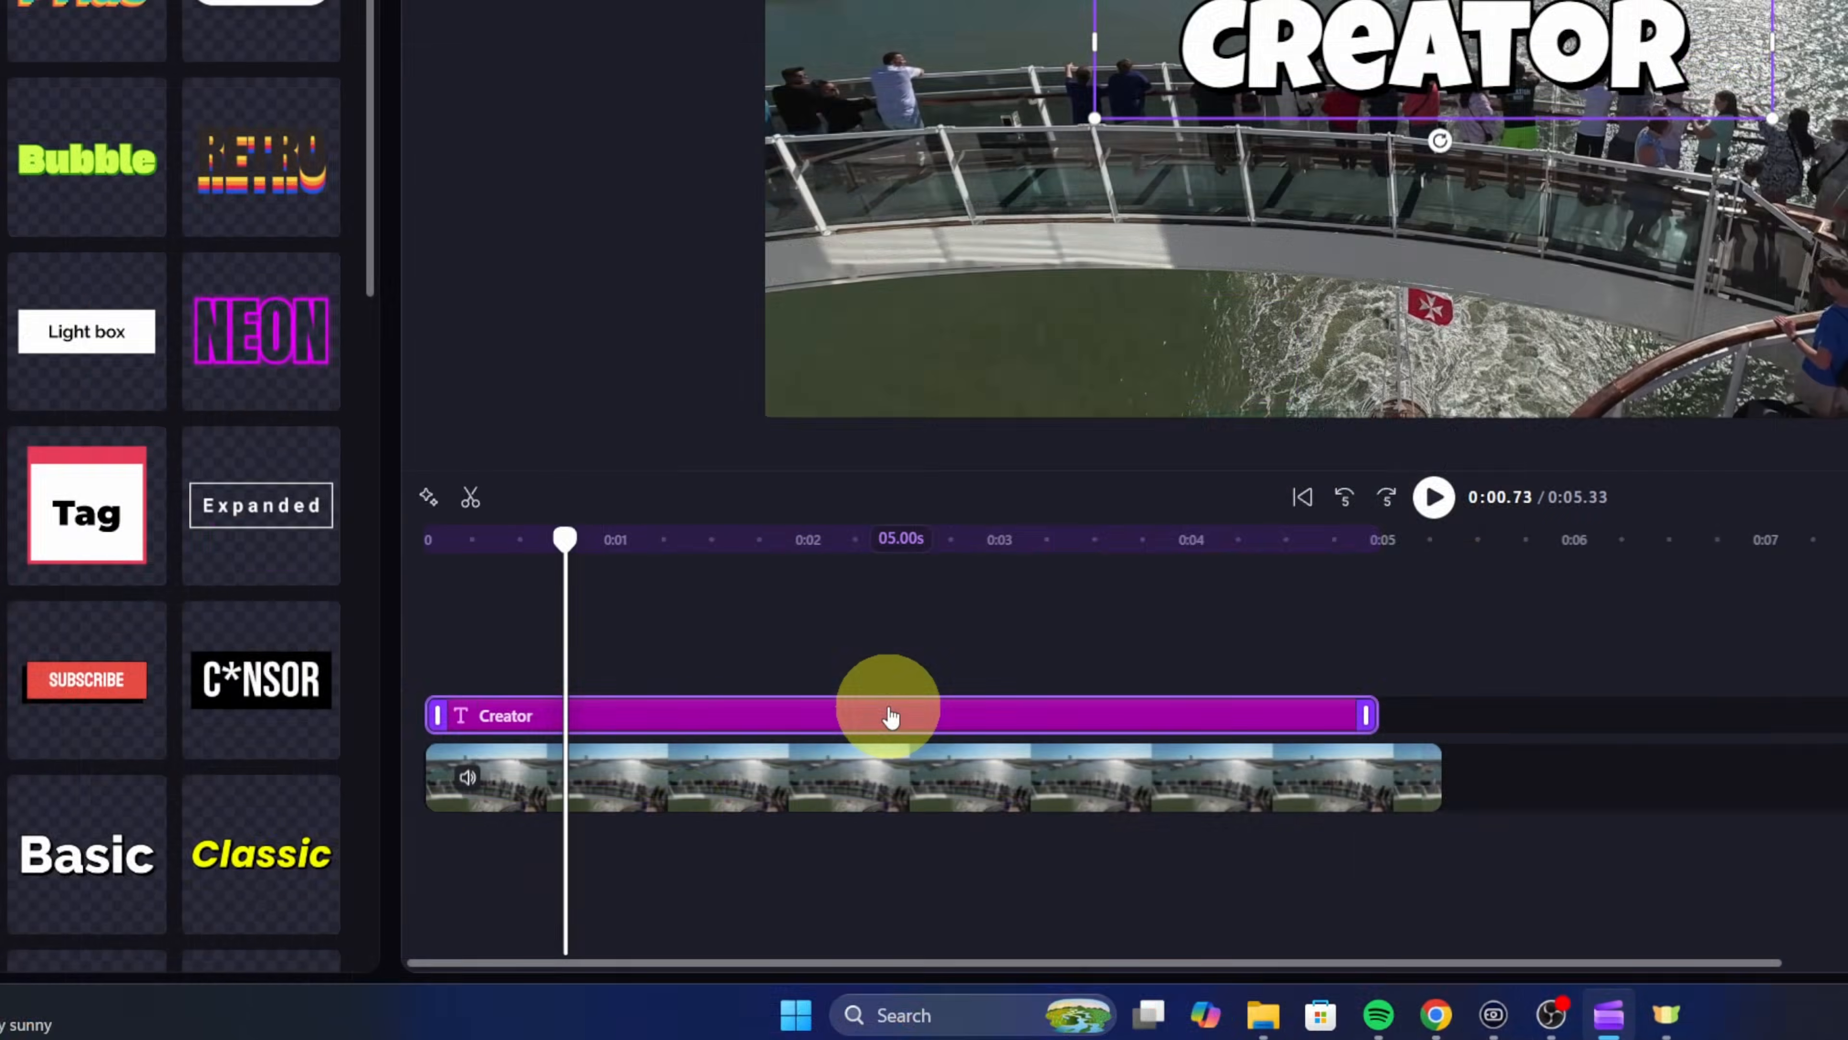
pyautogui.moveTo(687, 808); pyautogui.dragTo(980, 812)
pyautogui.moveTo(1314, 711); pyautogui.dragTo(1080, 721)
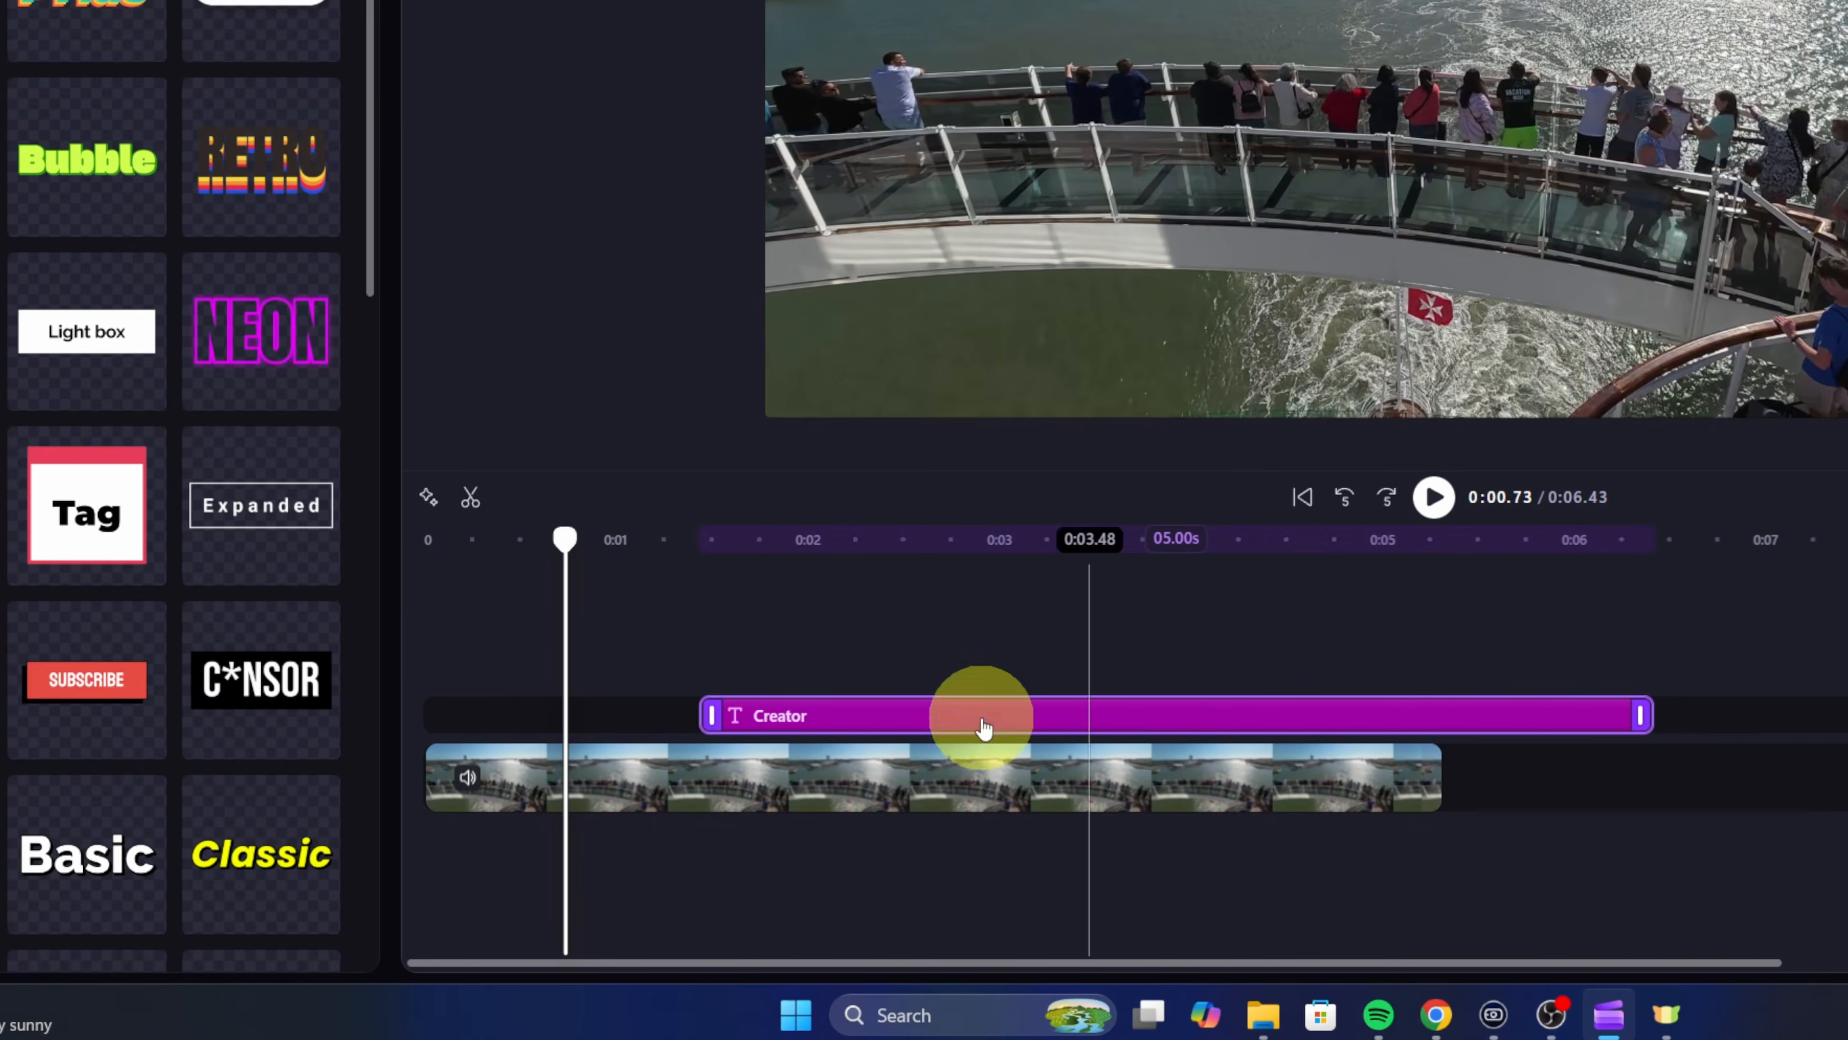
pyautogui.moveTo(709, 716); pyautogui.dragTo(567, 715)
pyautogui.moveTo(782, 728); pyautogui.dragTo(641, 721)
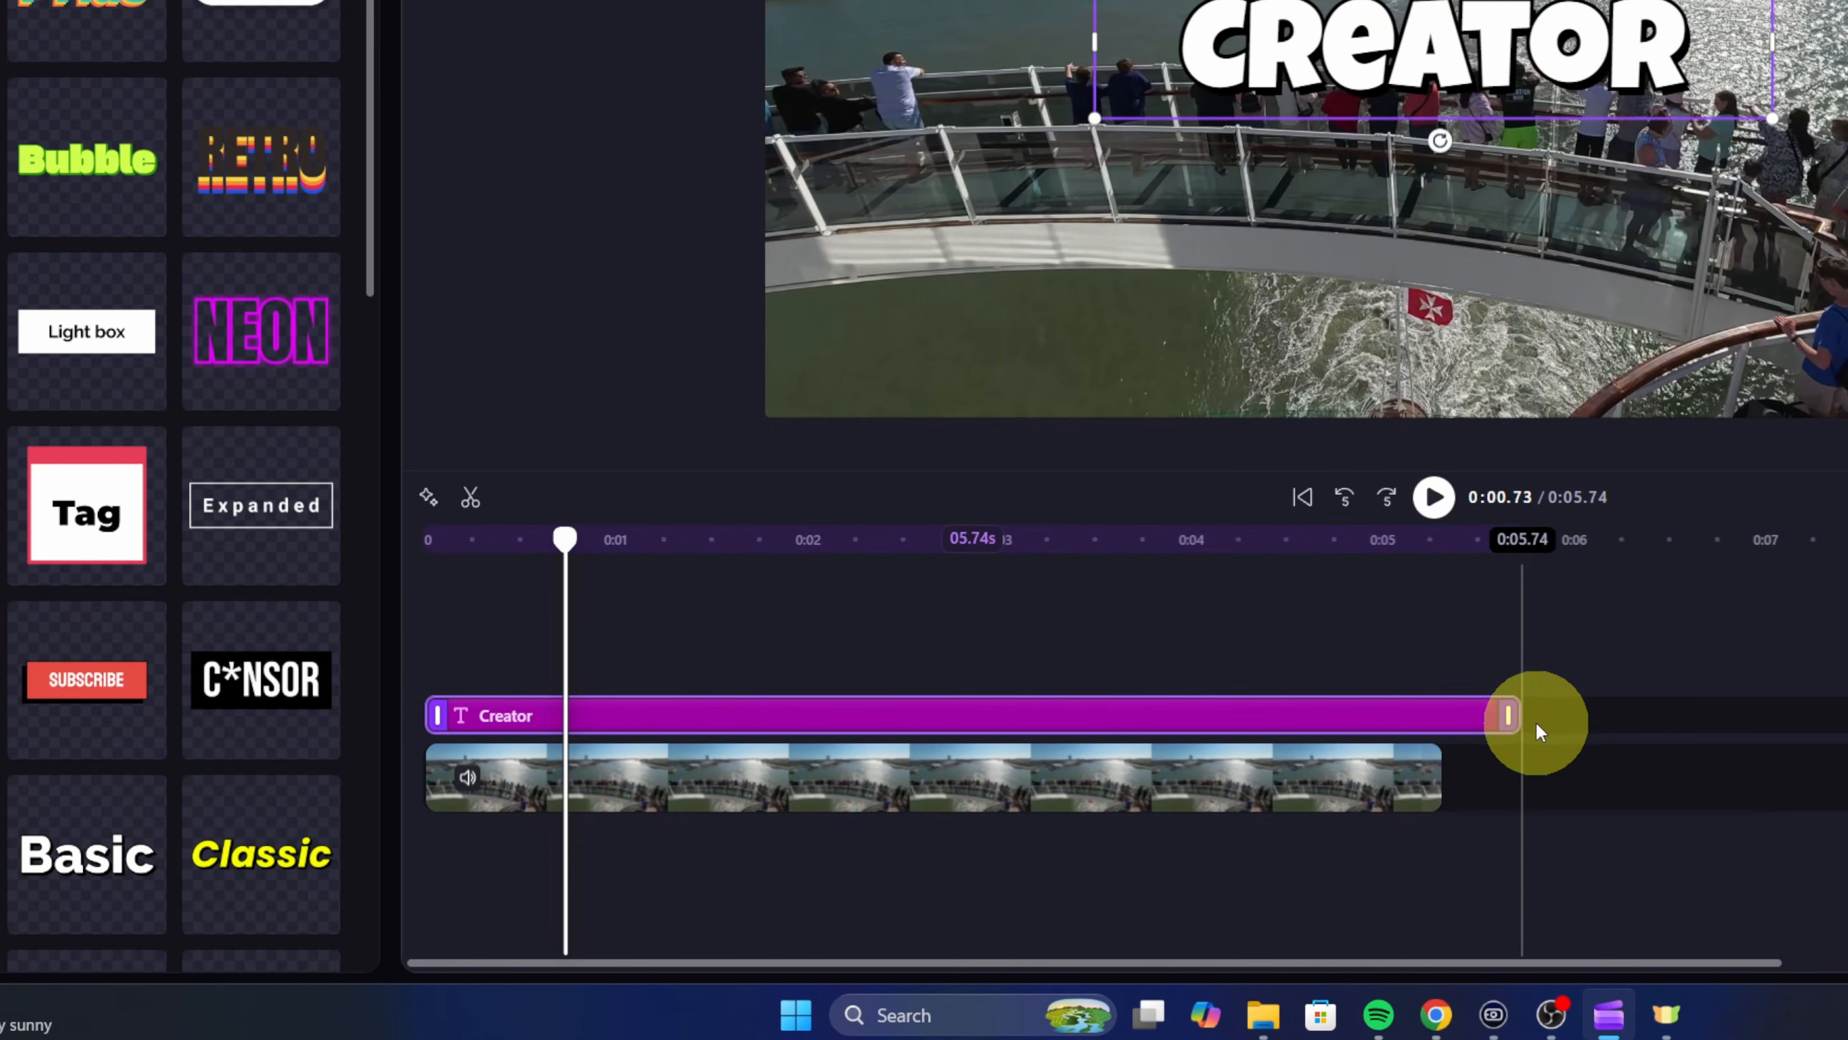
pyautogui.moveTo(1507, 715); pyautogui.dragTo(1412, 727)
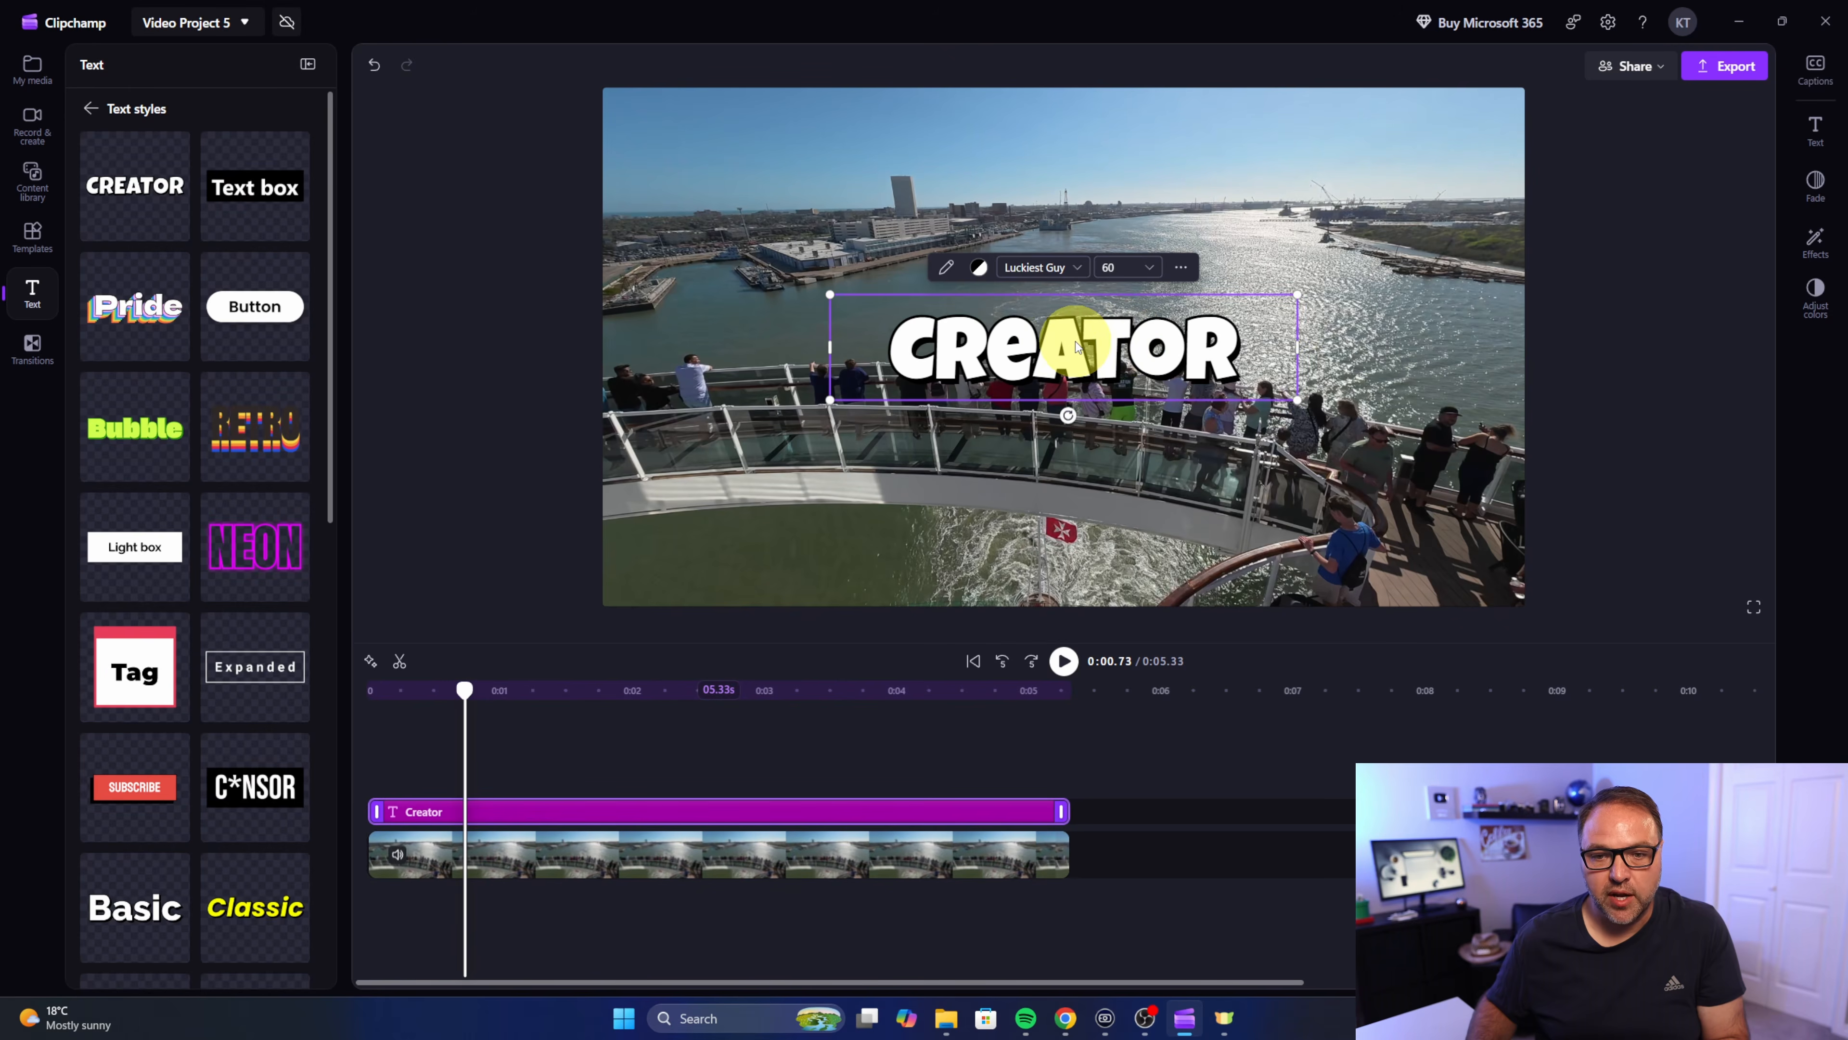
# - Change the title text to "OUR CRUISE" and place it in the upper-left corner of the video frame
pyautogui.moveTo(1080, 343); pyautogui.dragTo(806, 133)
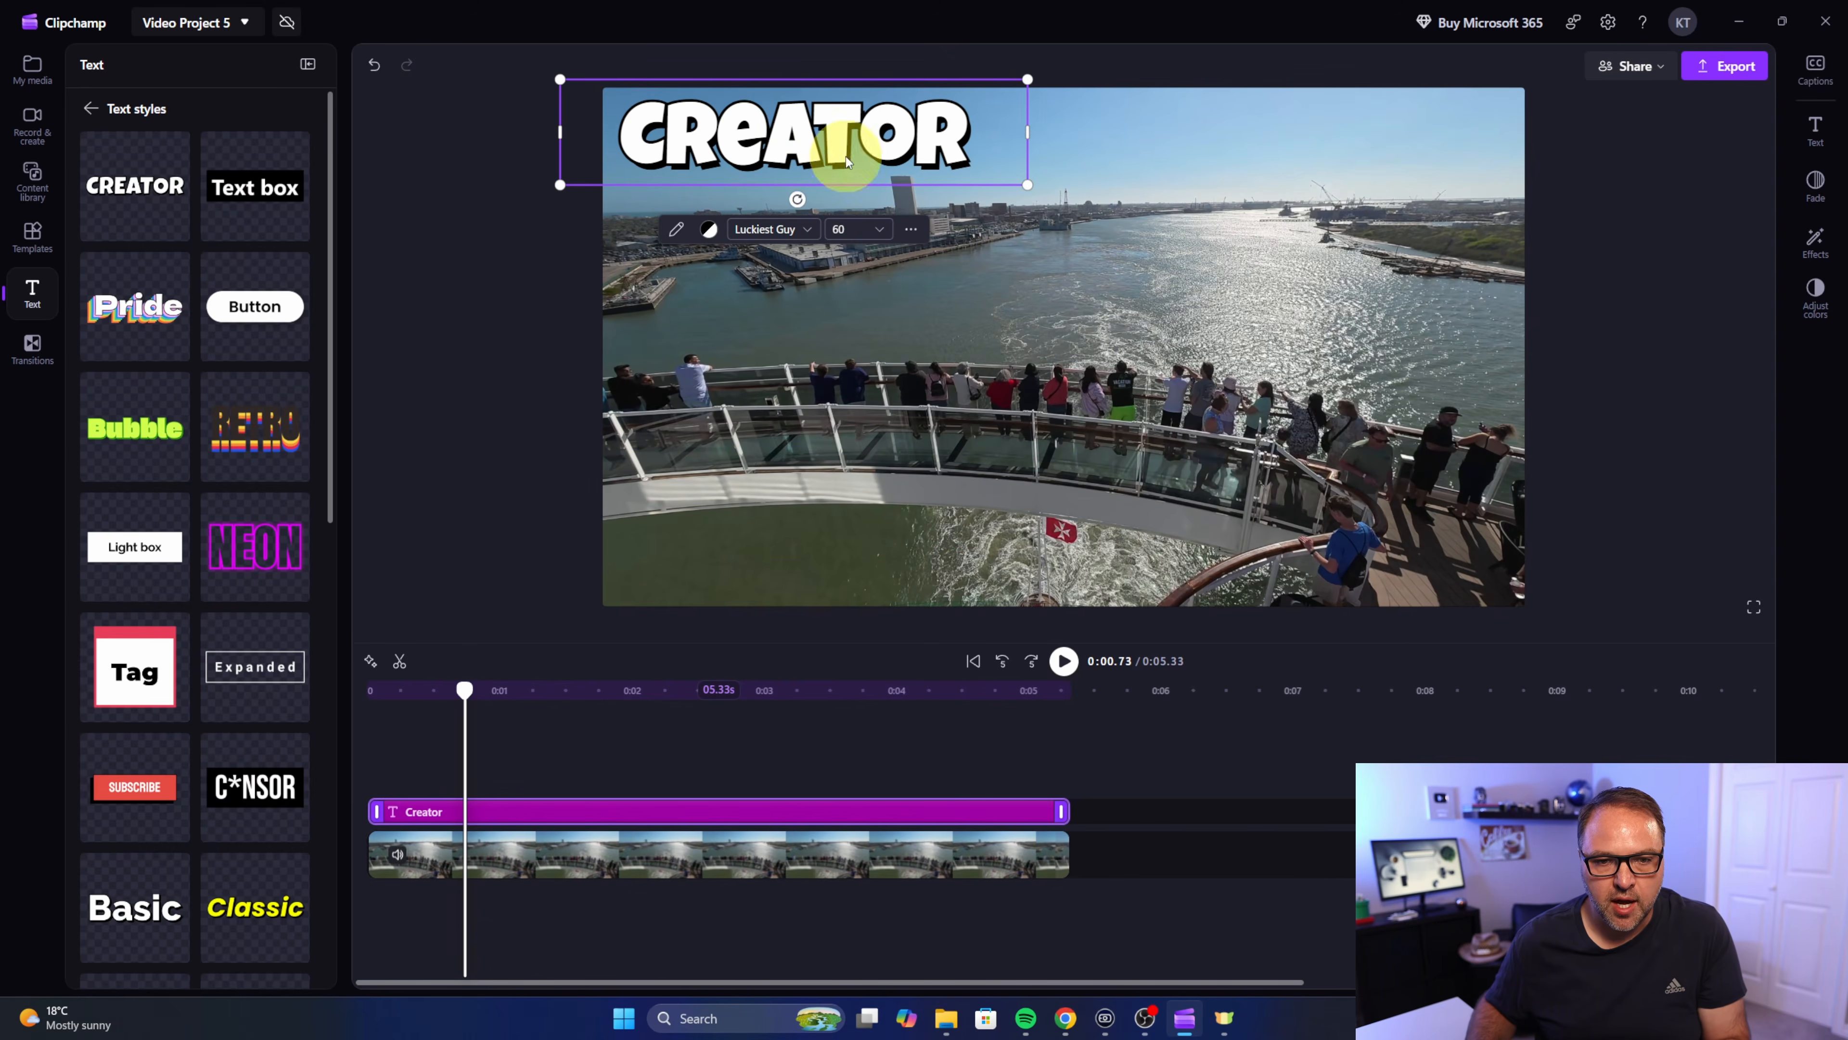
pyautogui.doubleClick(884, 128)
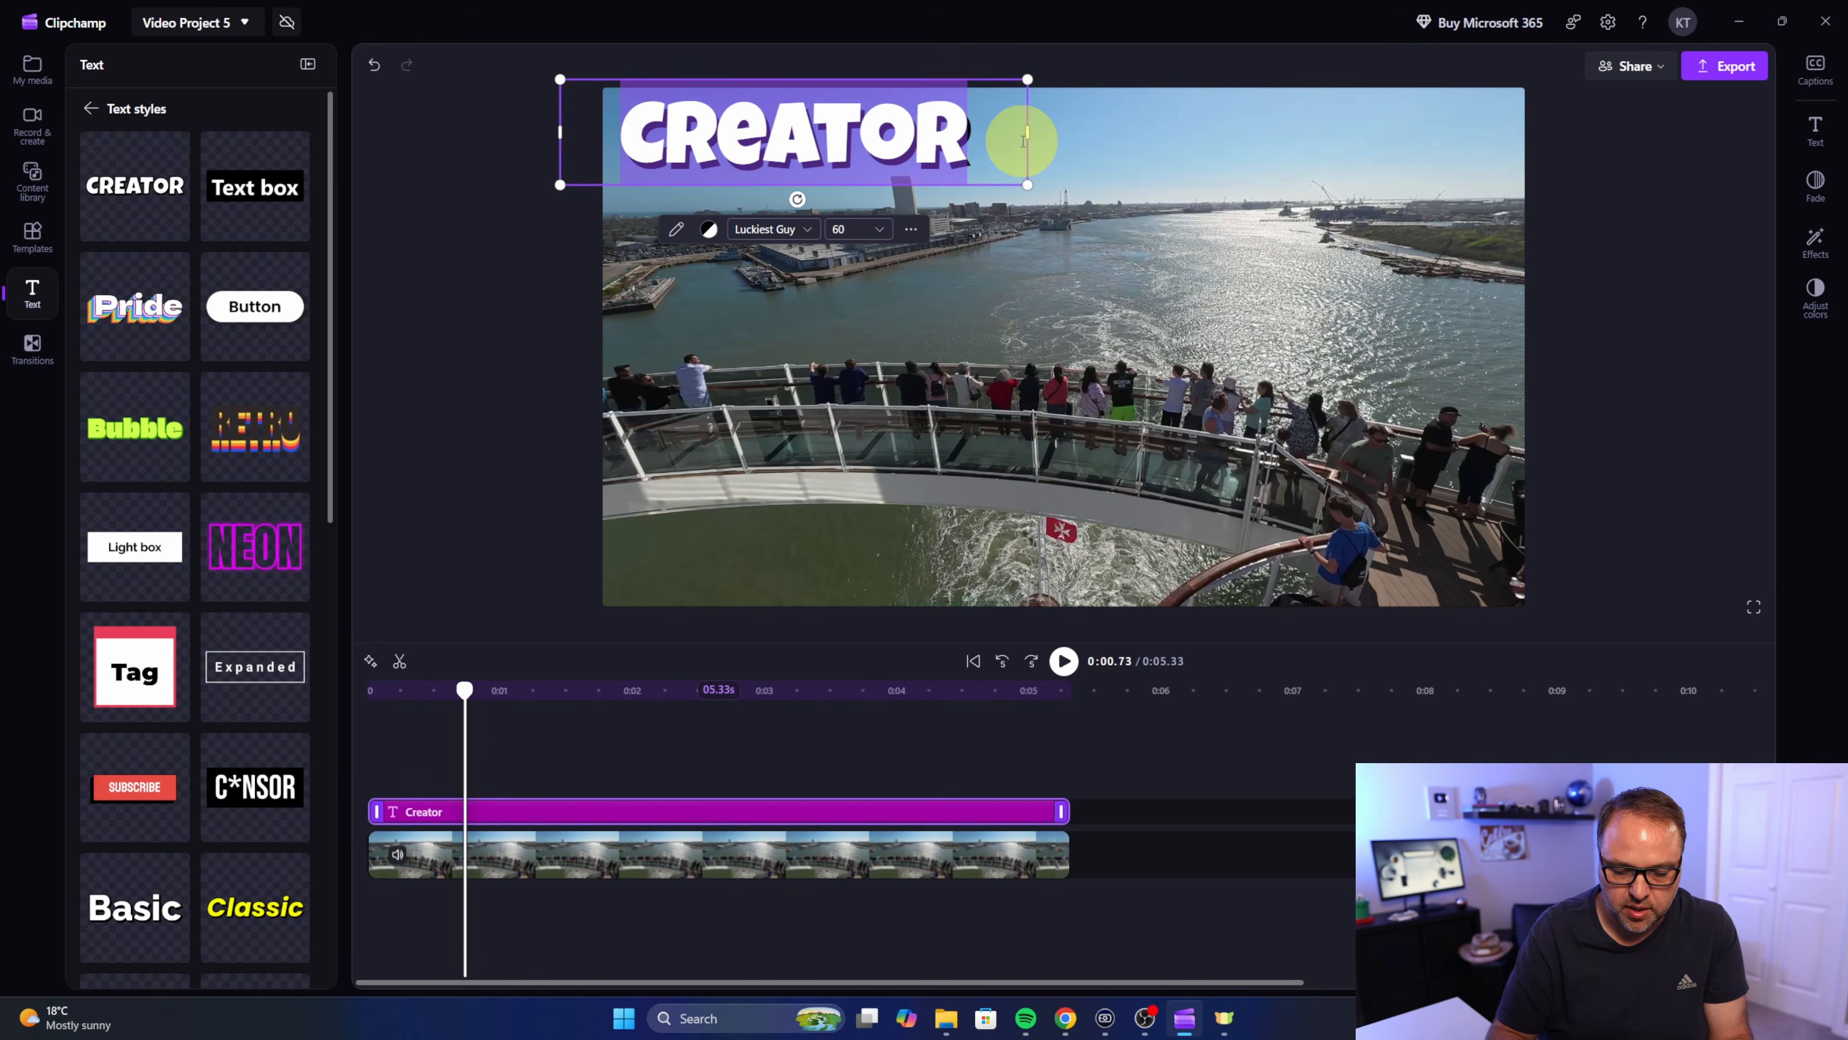
pyautogui.write('OUR CRUISE')
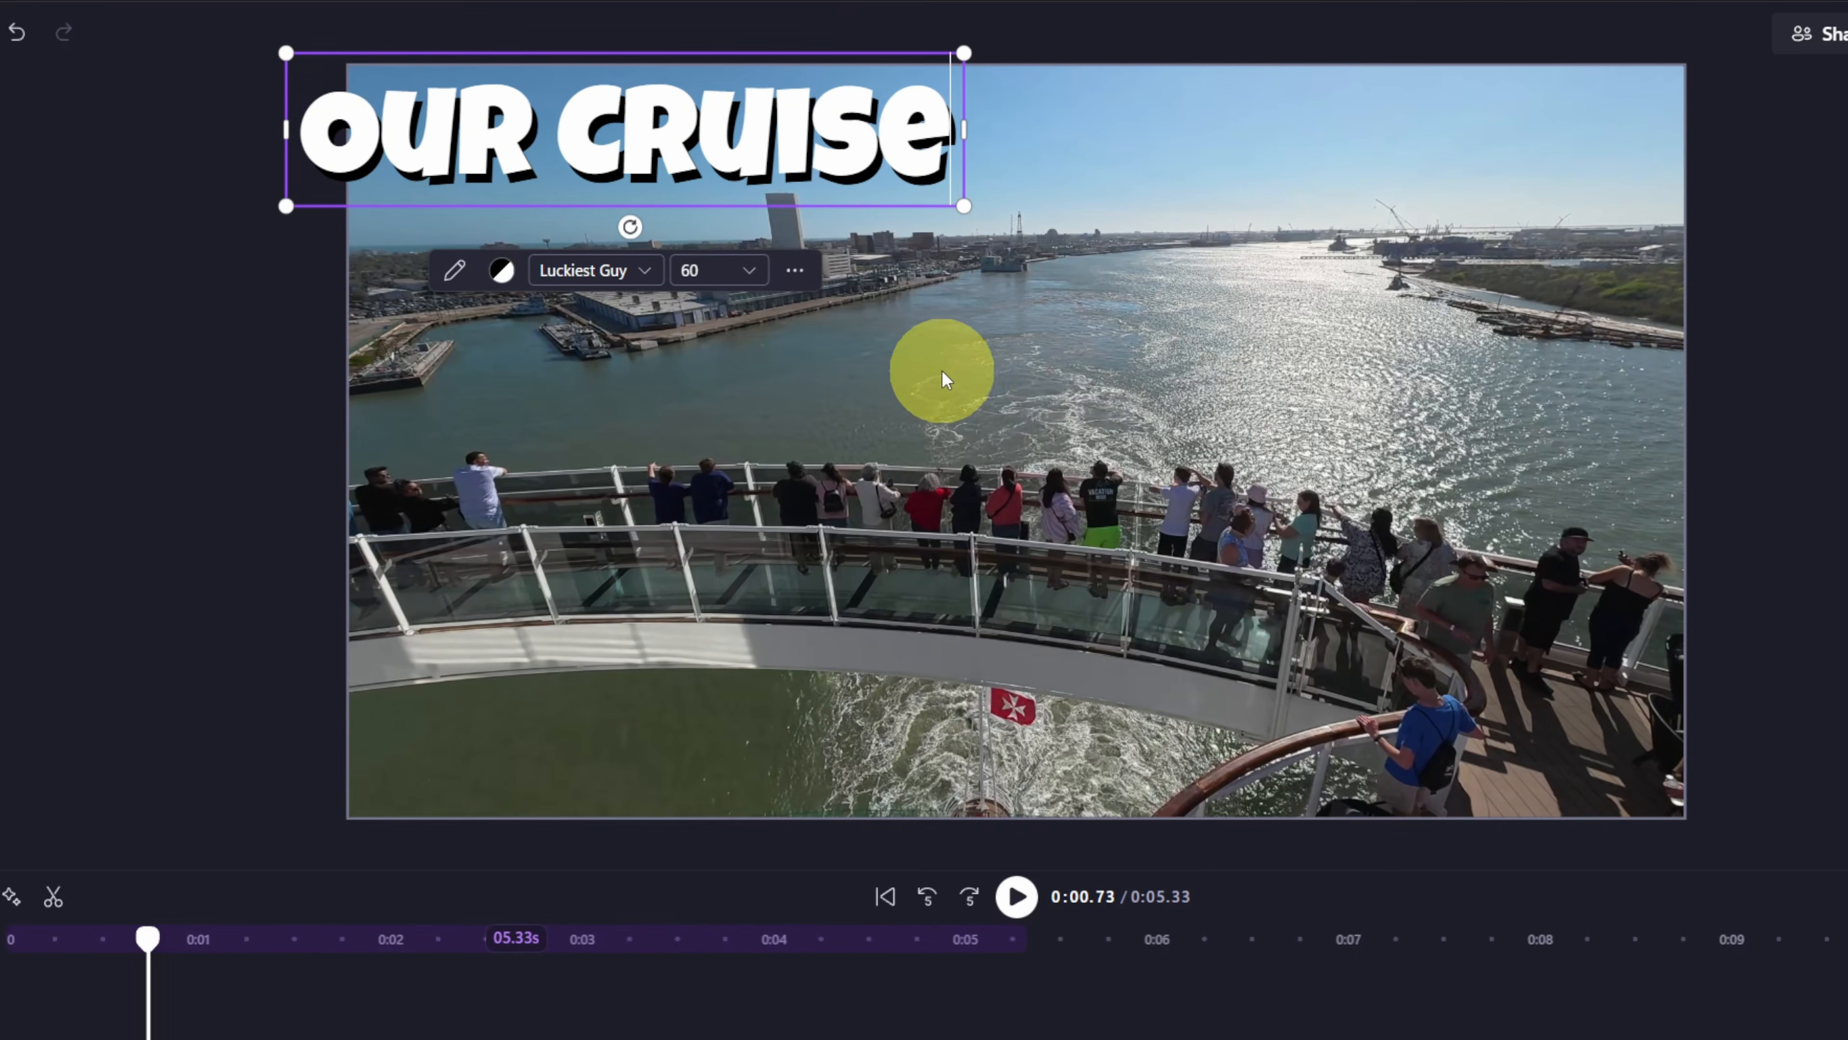
pyautogui.click(1006, 352)
pyautogui.moveTo(671, 146); pyautogui.dragTo(734, 138)
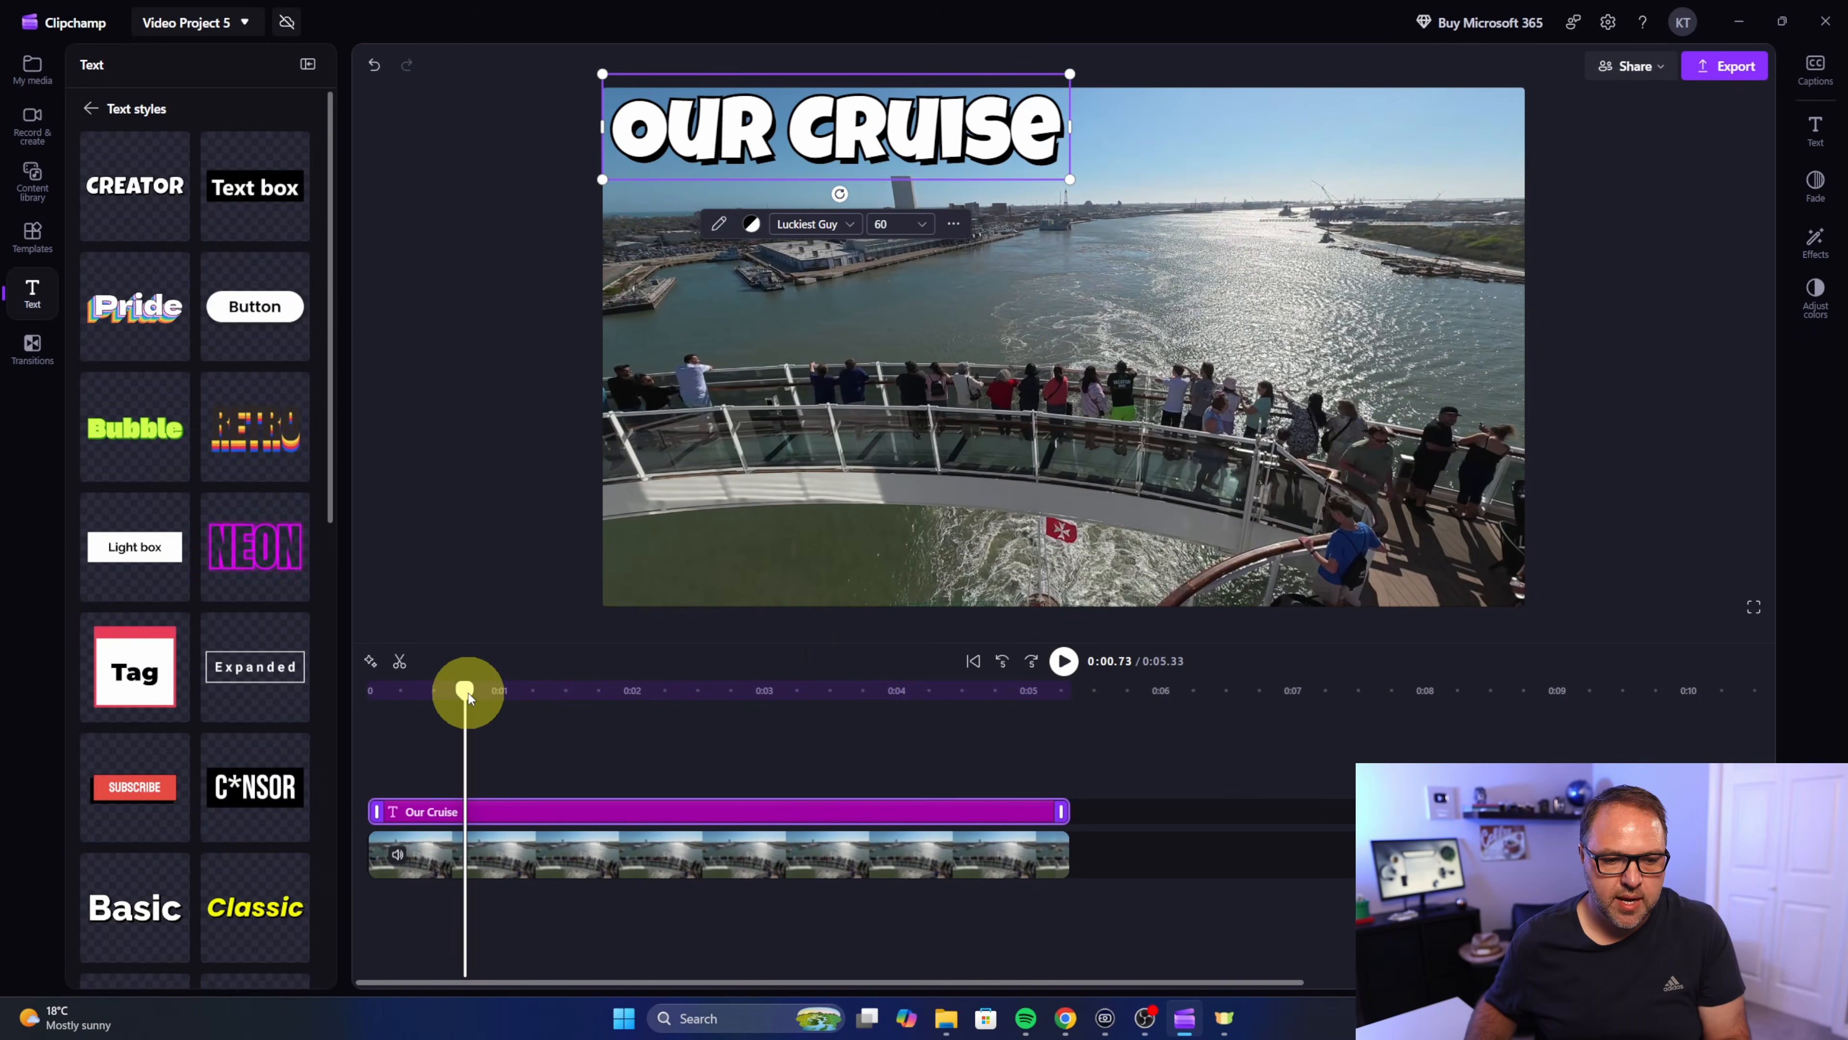
# - Preview the titled video from the start and pause it at about 4 seconds
pyautogui.moveTo(468, 693); pyautogui.dragTo(332, 705)
pyautogui.press('space')
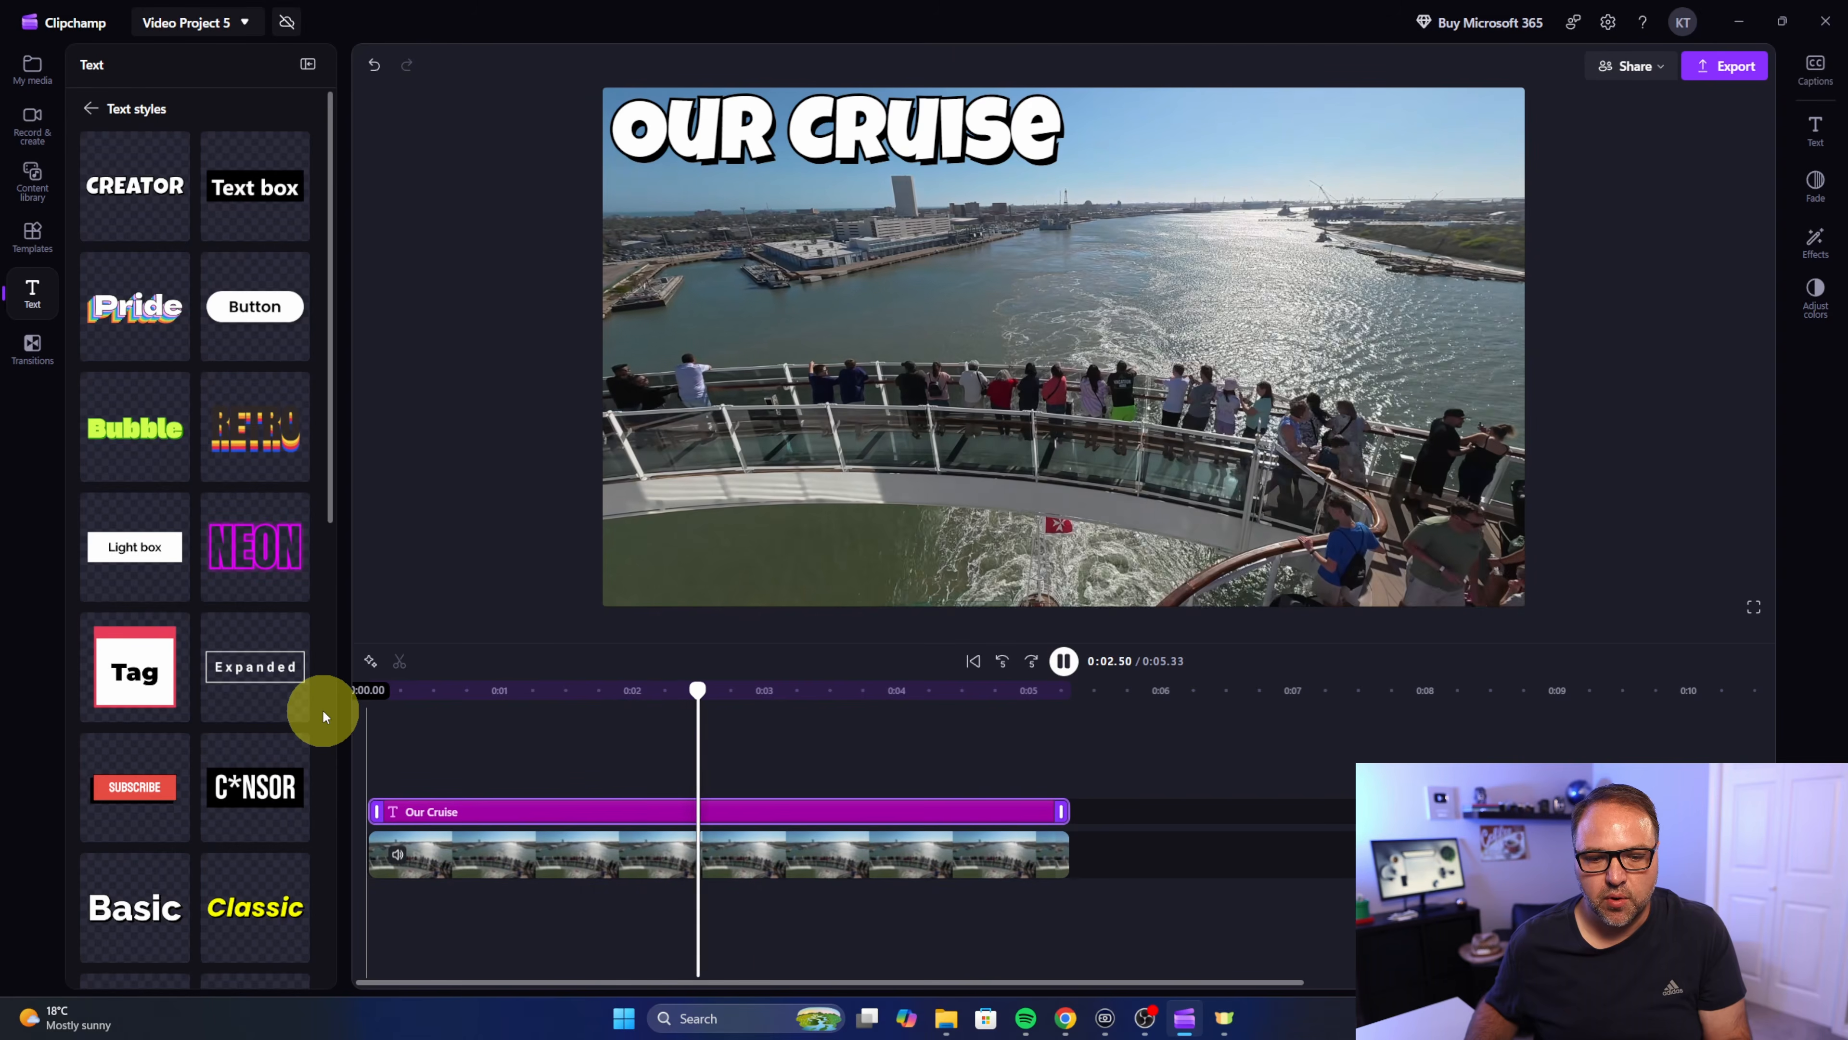
pyautogui.press('space')
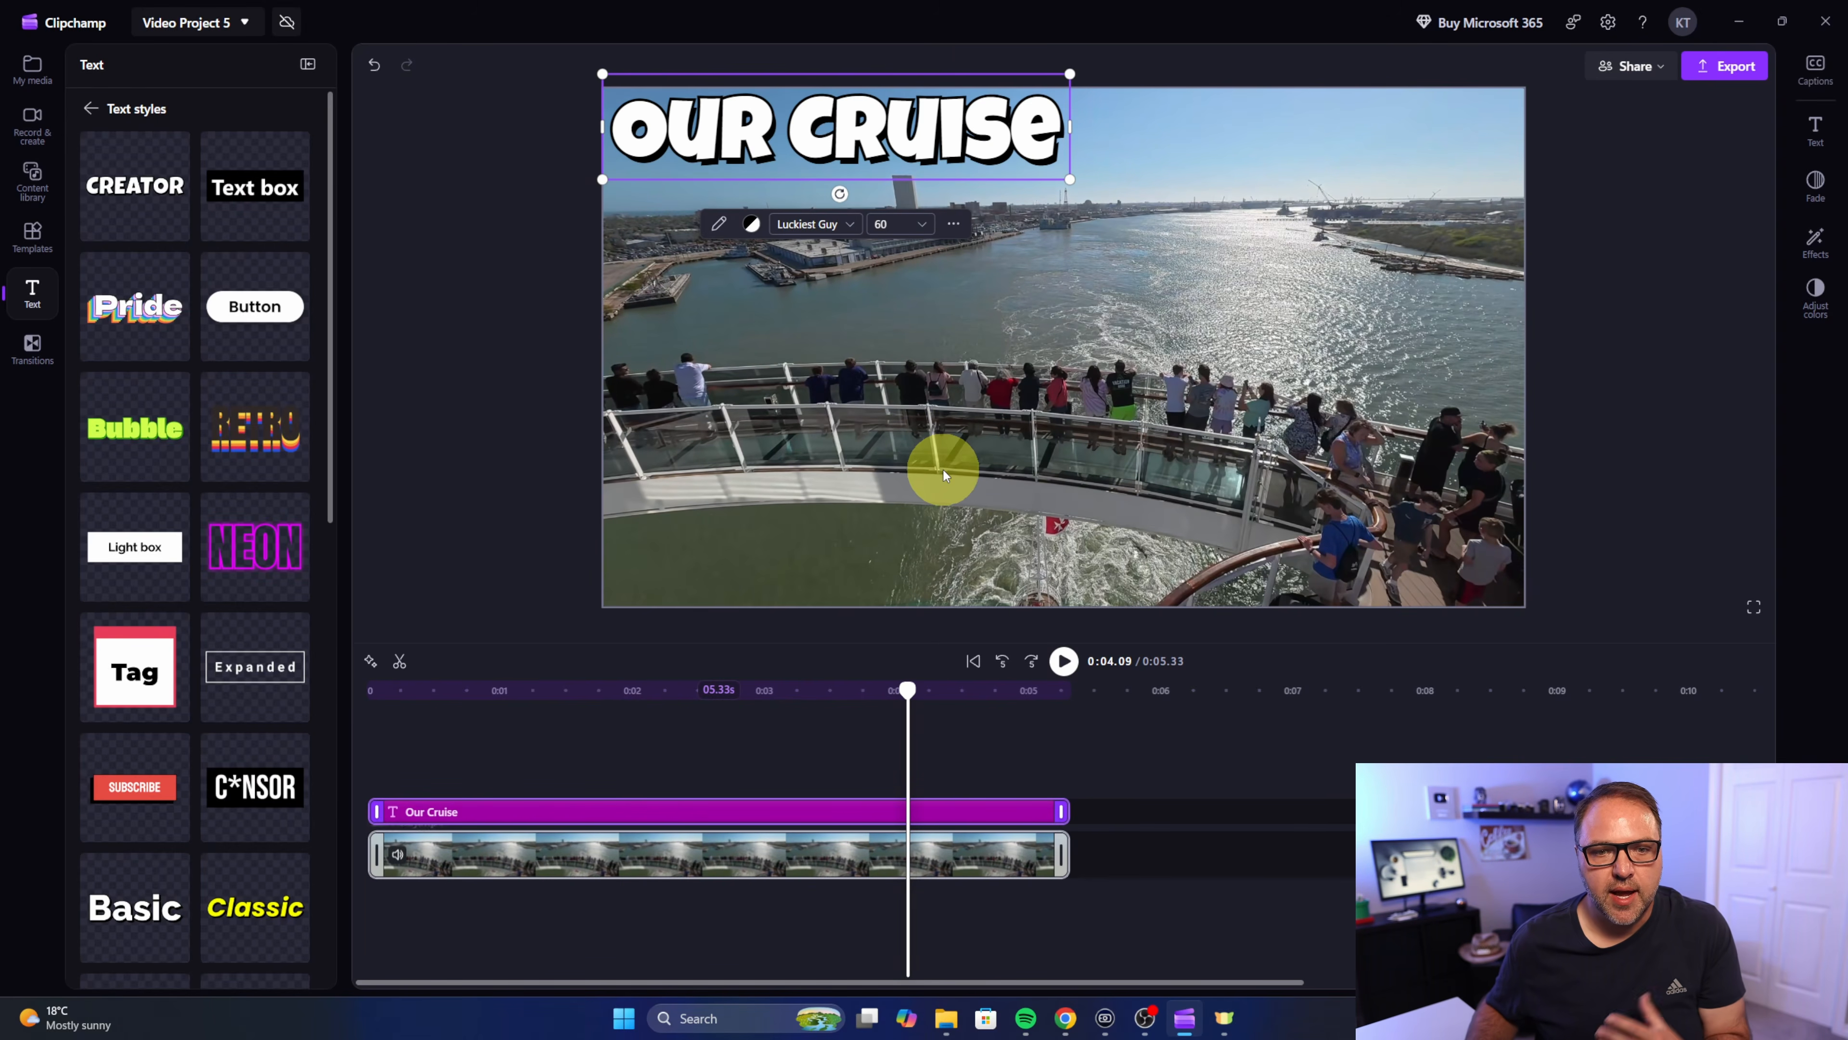
# - Examine the title's colour, font and size options, leaving them as they are and closing the choices
pyautogui.click(752, 228)
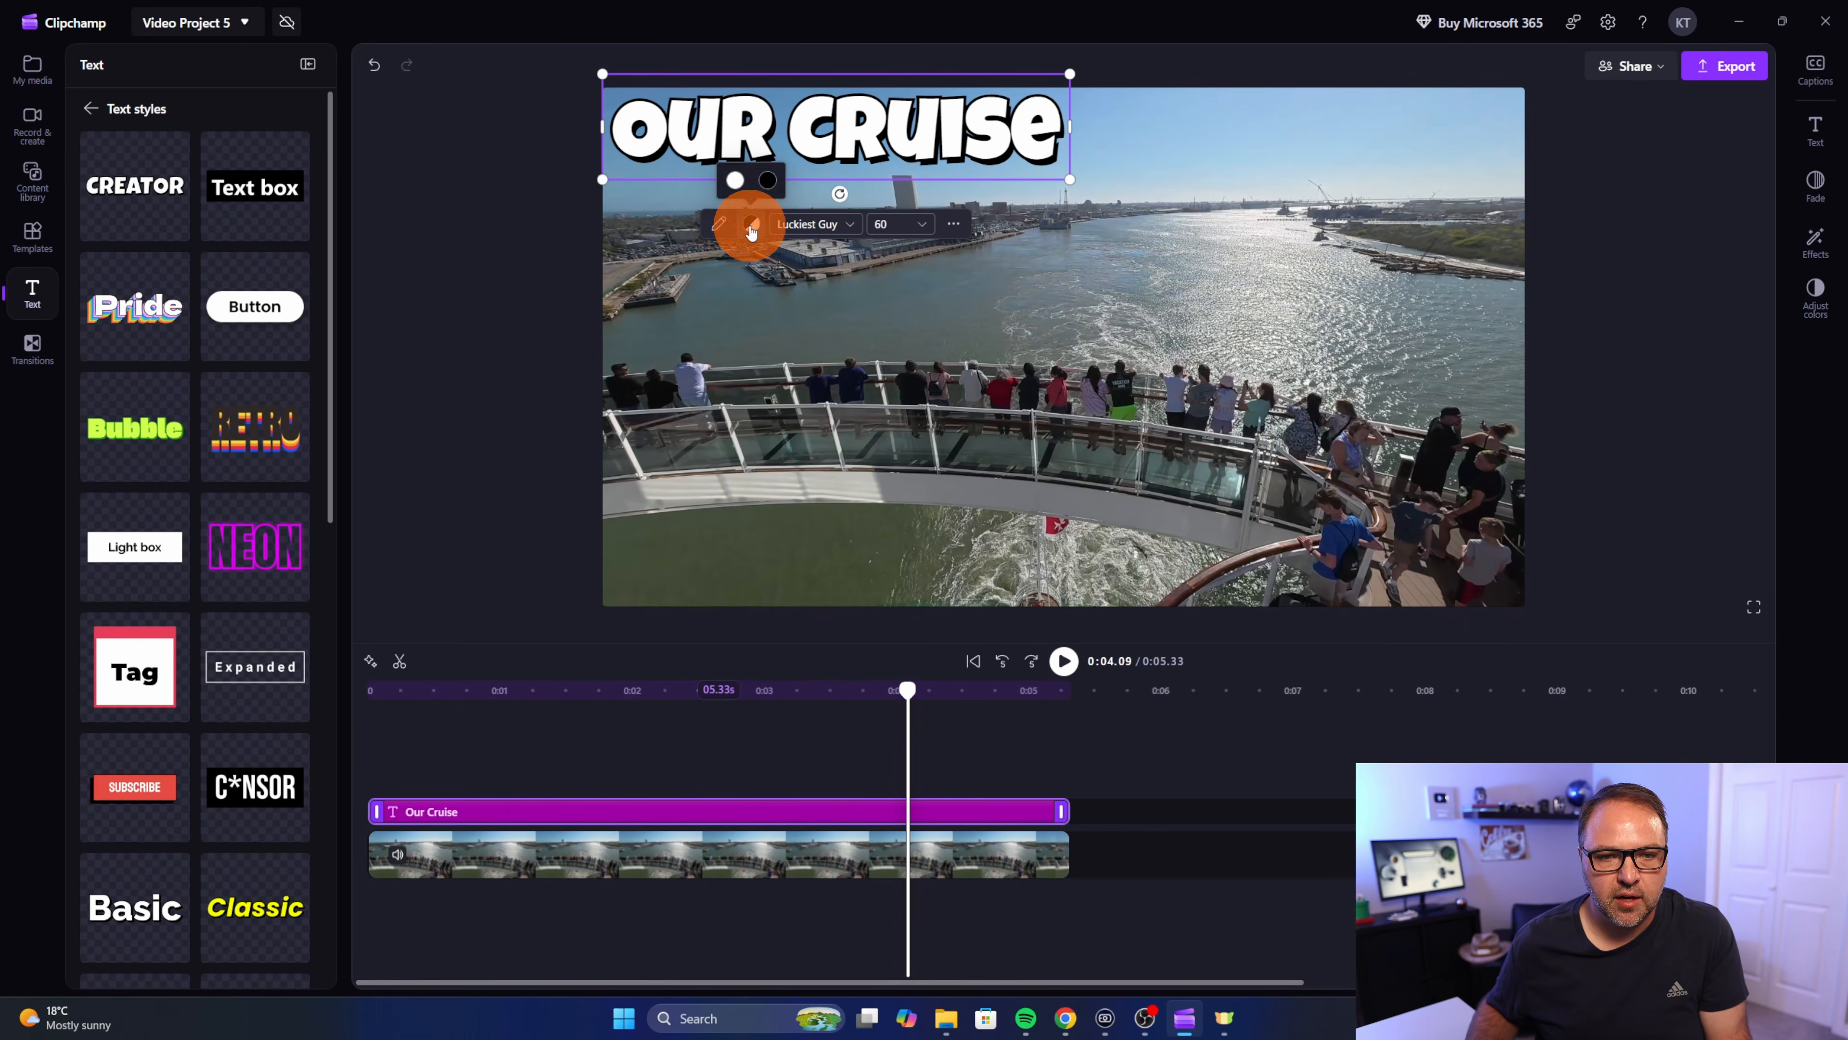
pyautogui.click(768, 181)
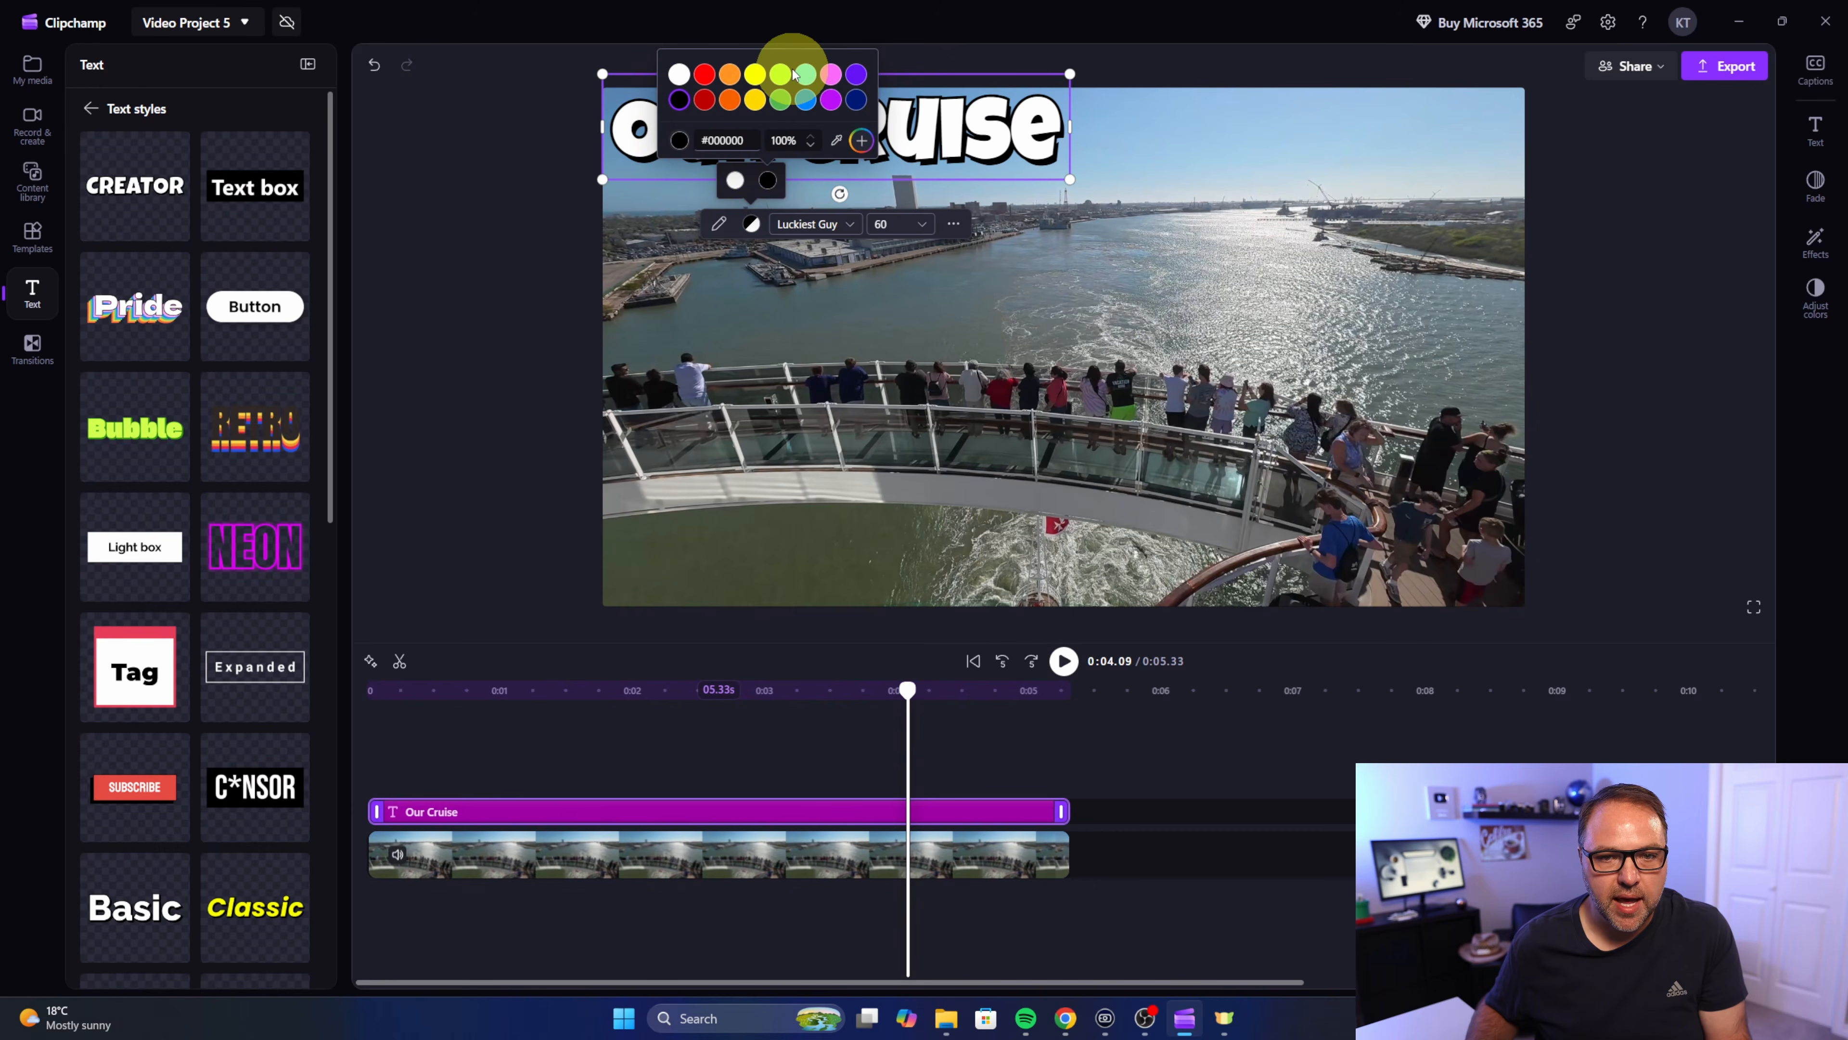
pyautogui.click(830, 224)
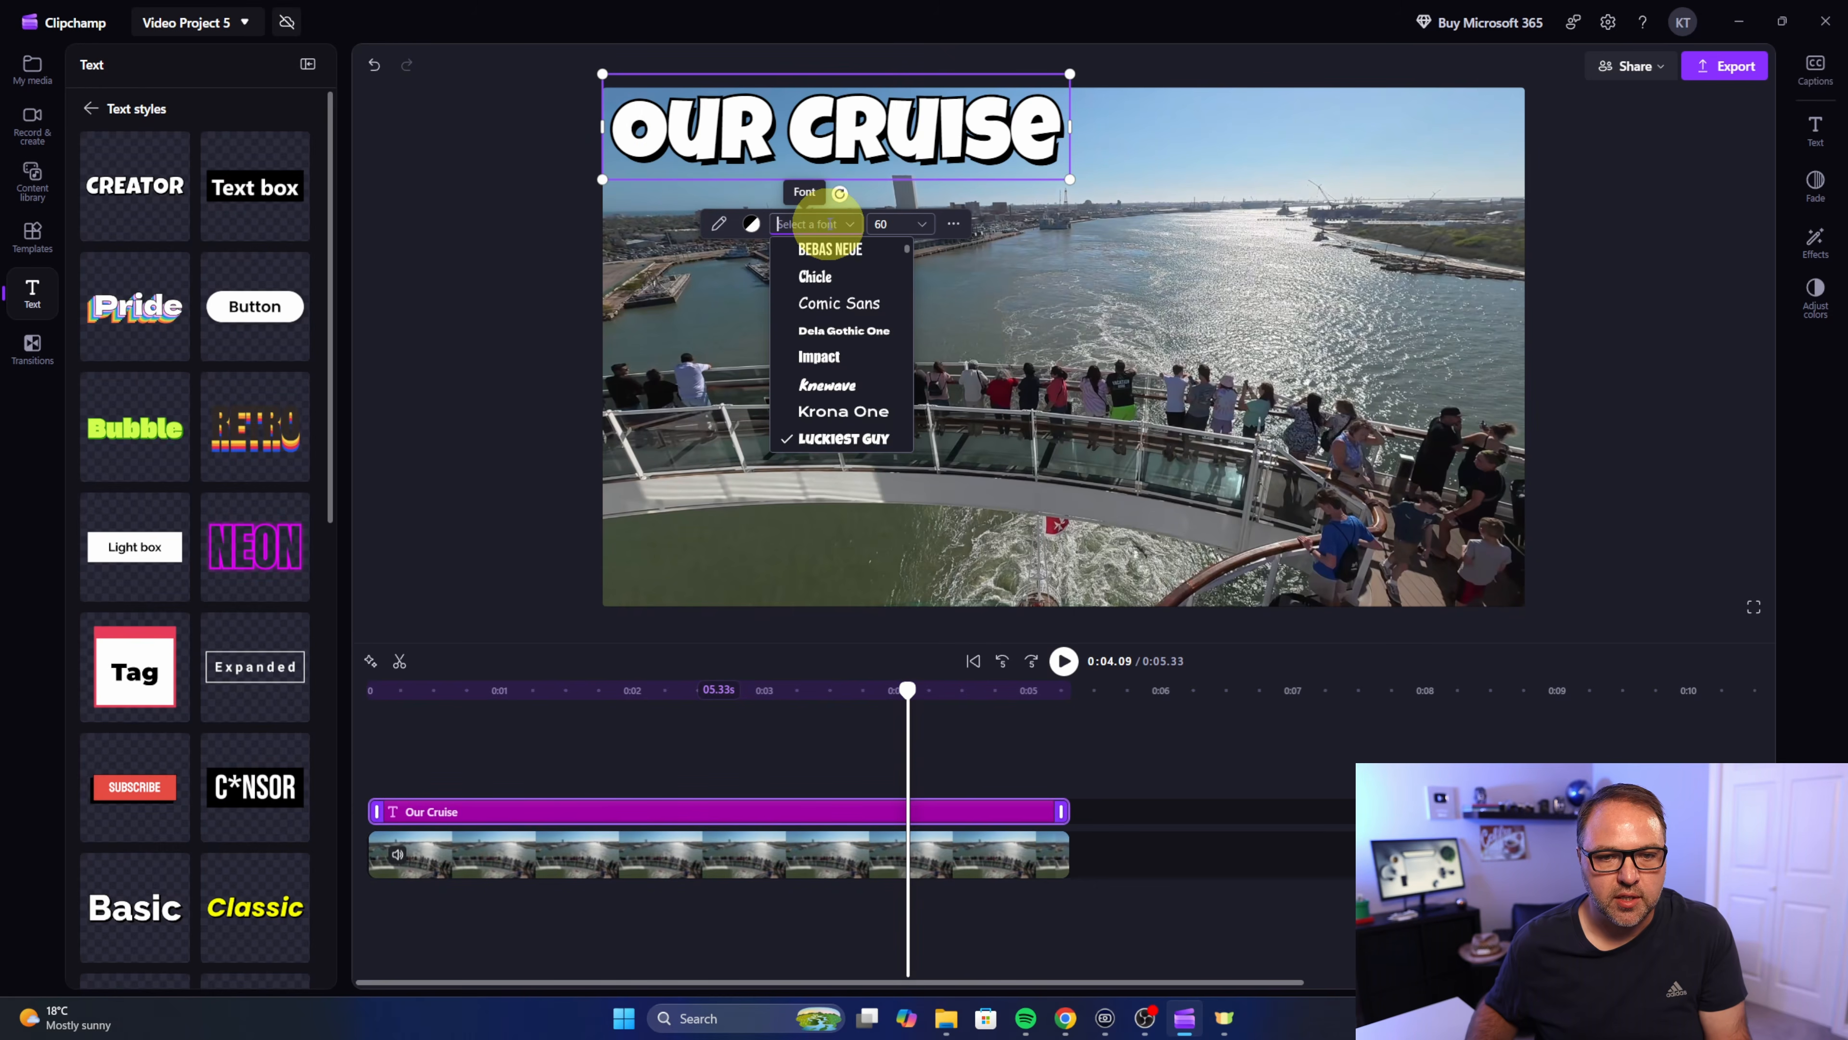
pyautogui.click(920, 224)
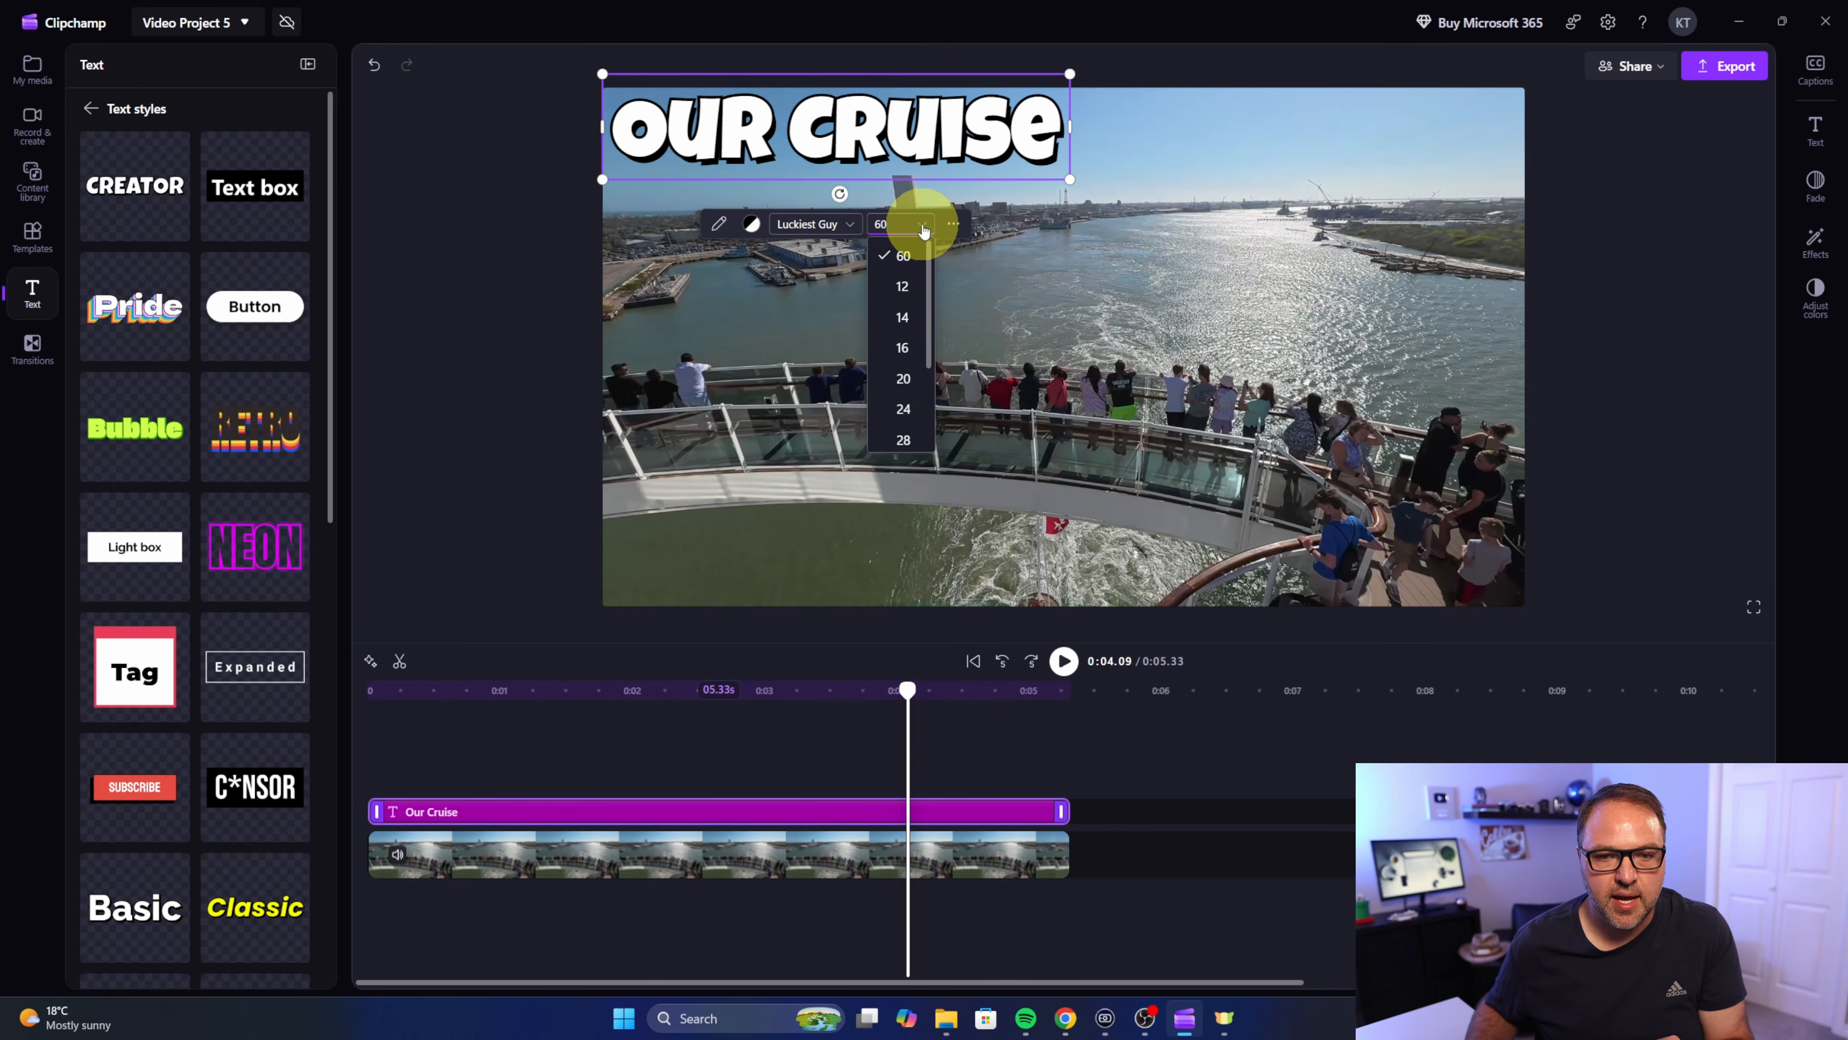
pyautogui.click(1270, 313)
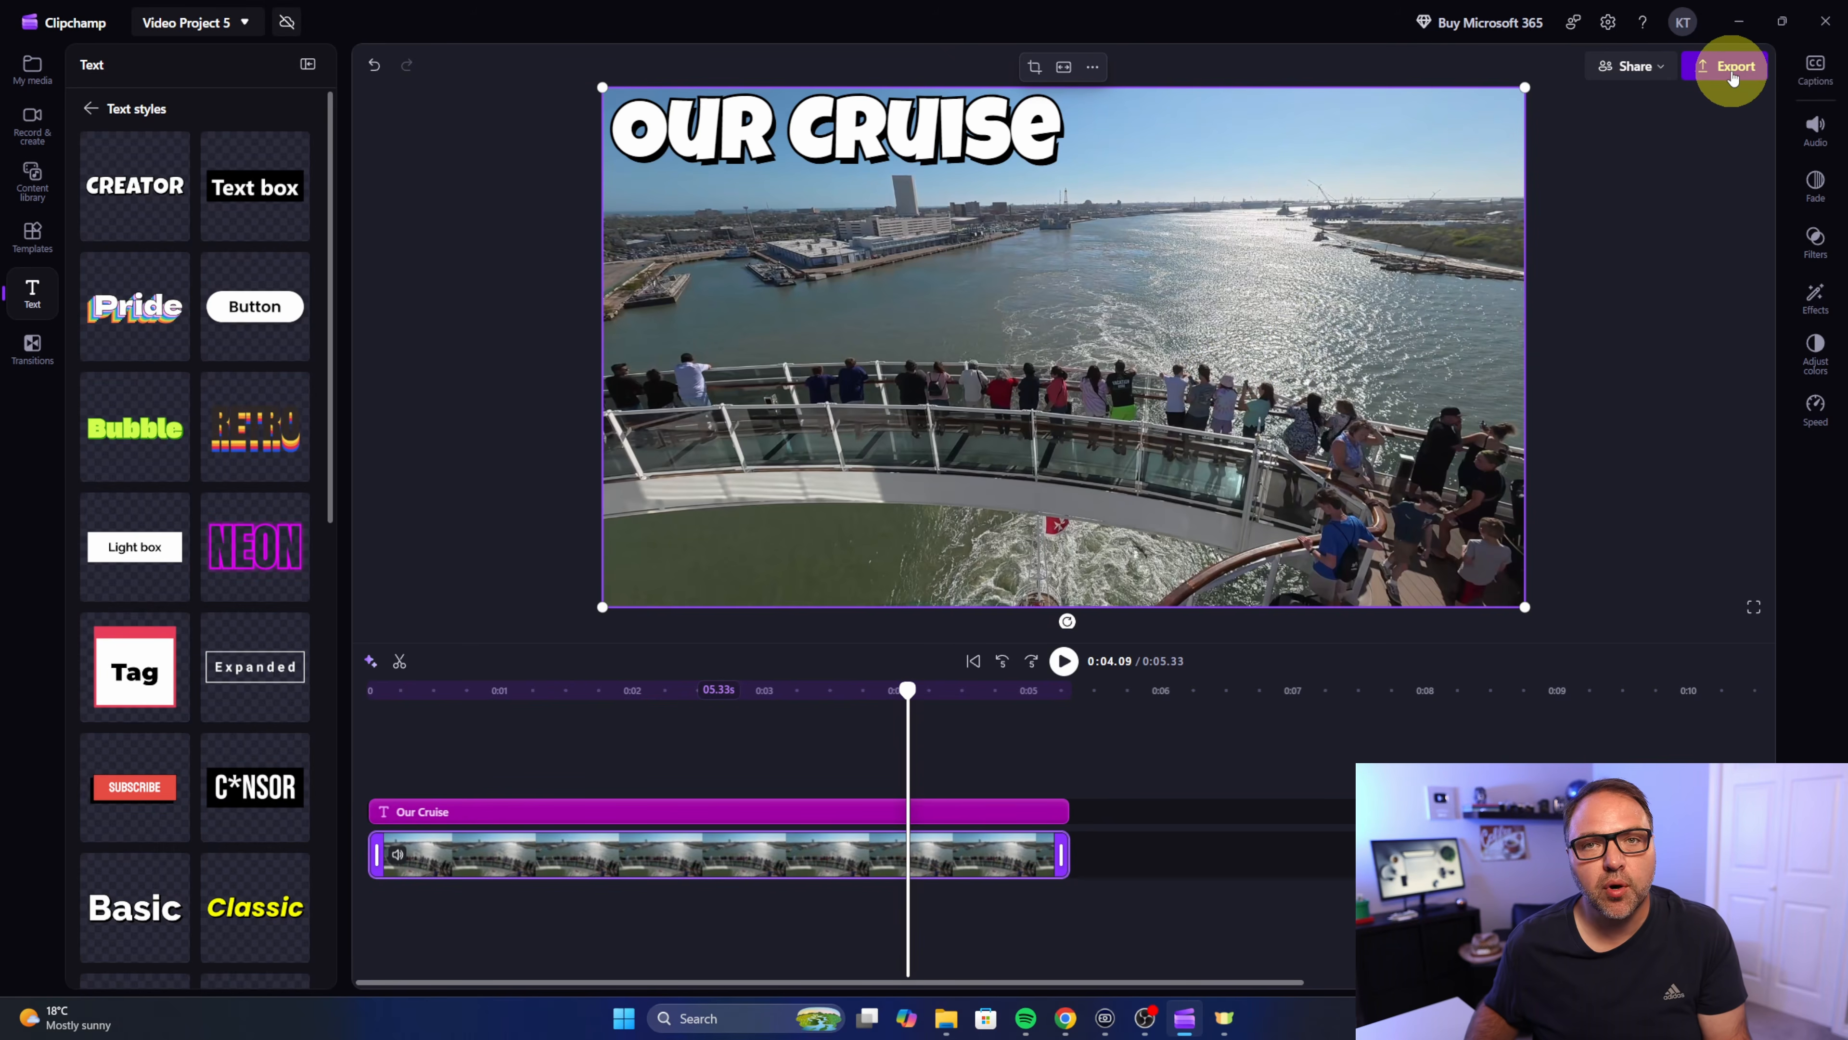
# - Export the video at 1080p with the file name "Our Cruise" and cloud storage turned off
pyautogui.click(1733, 73)
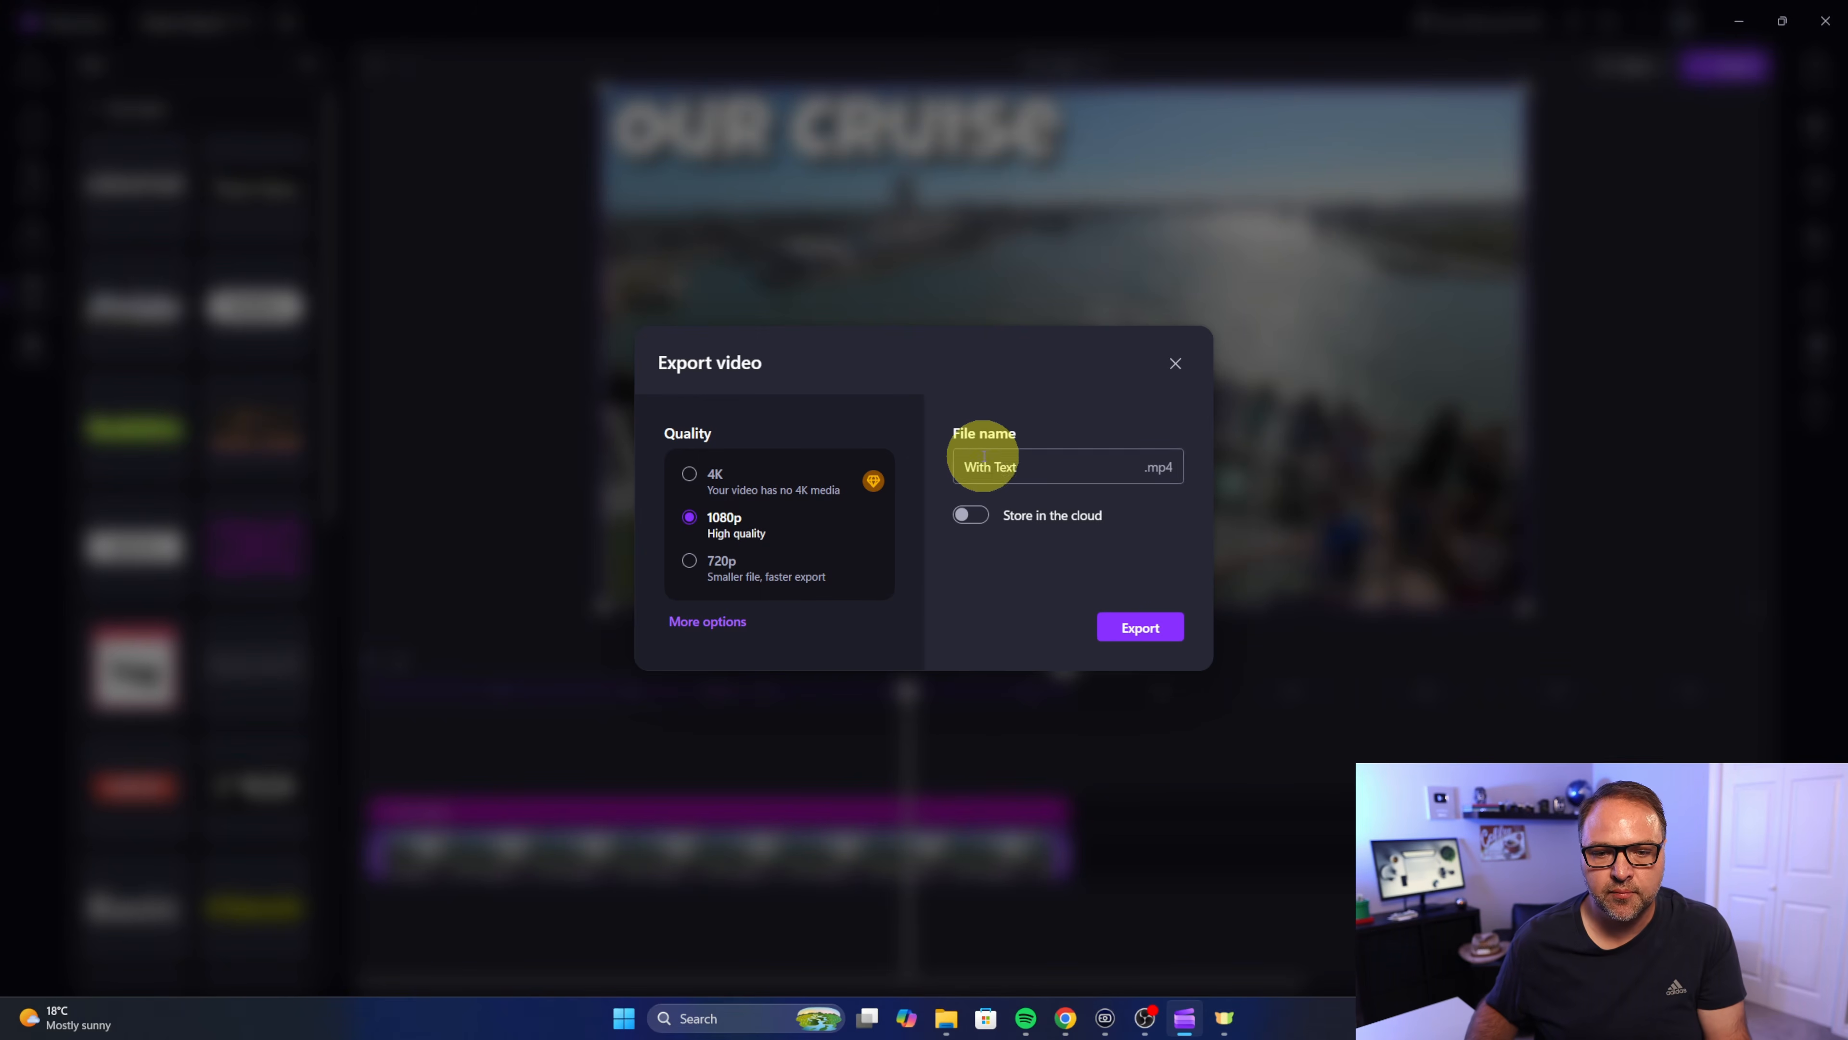
pyautogui.moveTo(1022, 471); pyautogui.dragTo(935, 471)
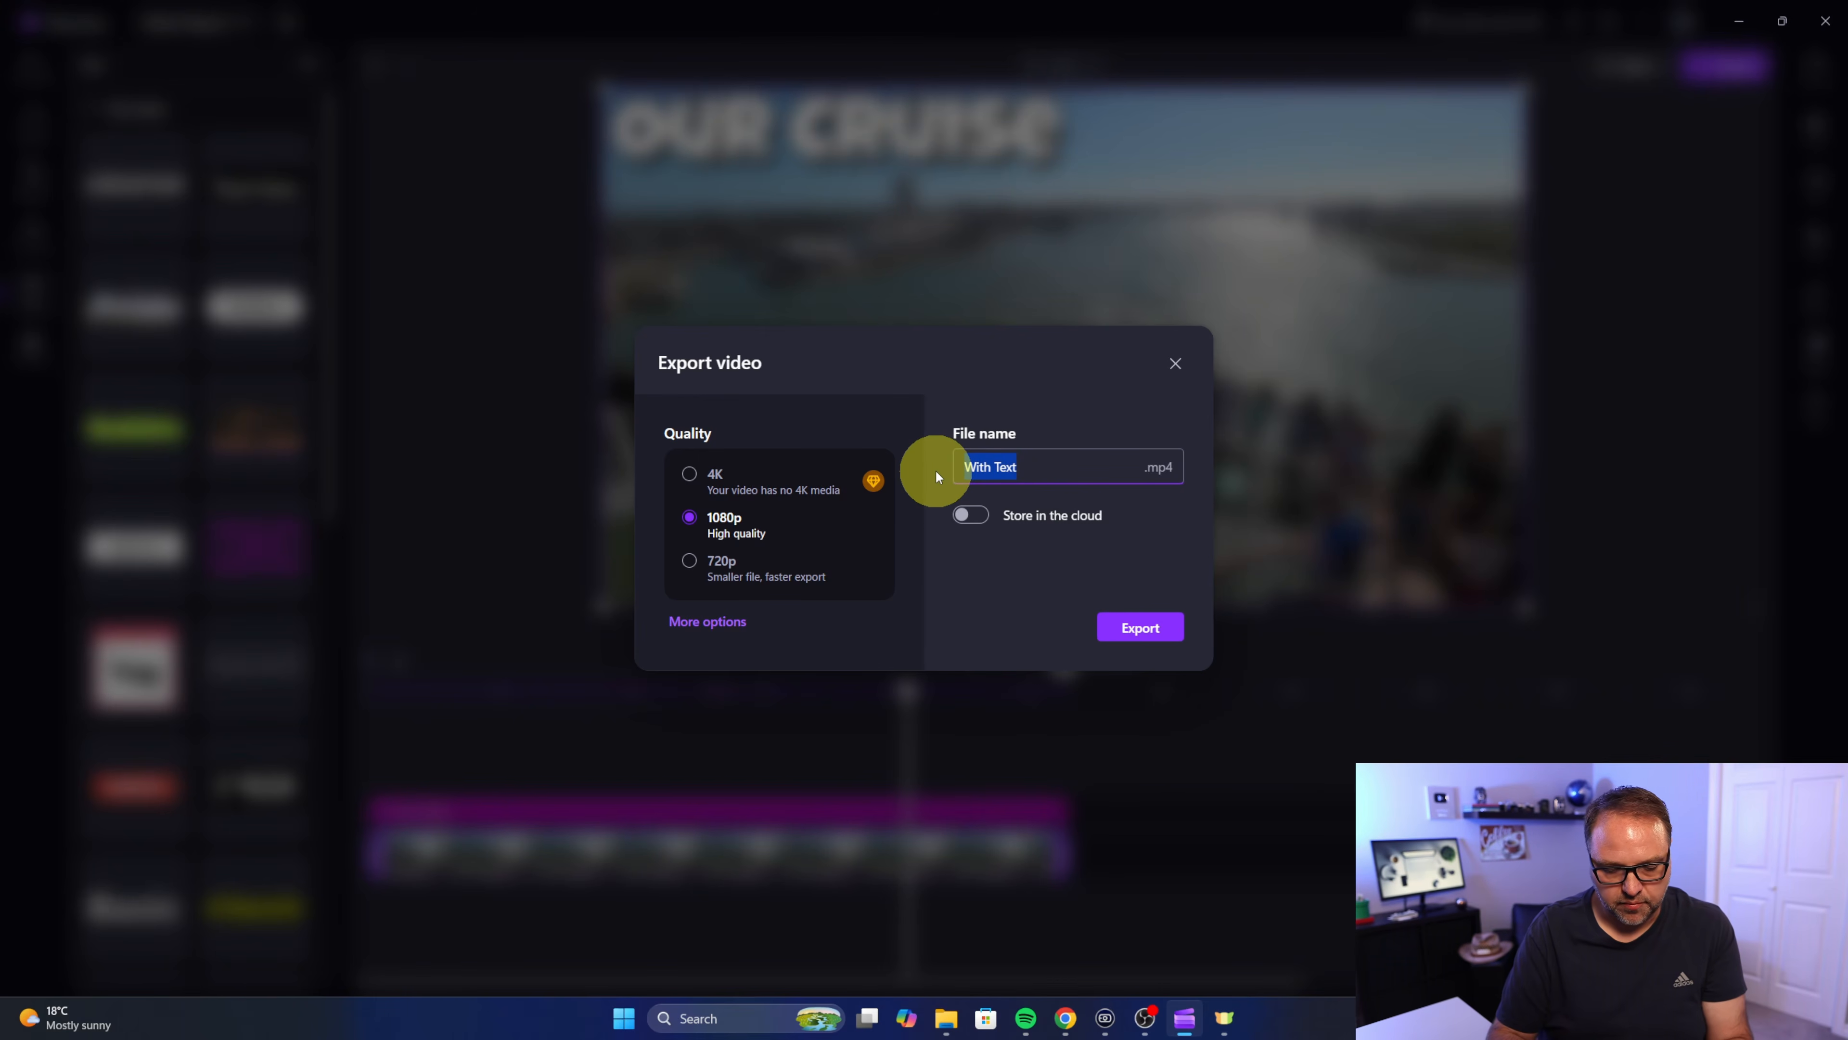
pyautogui.write('Our Cruise')
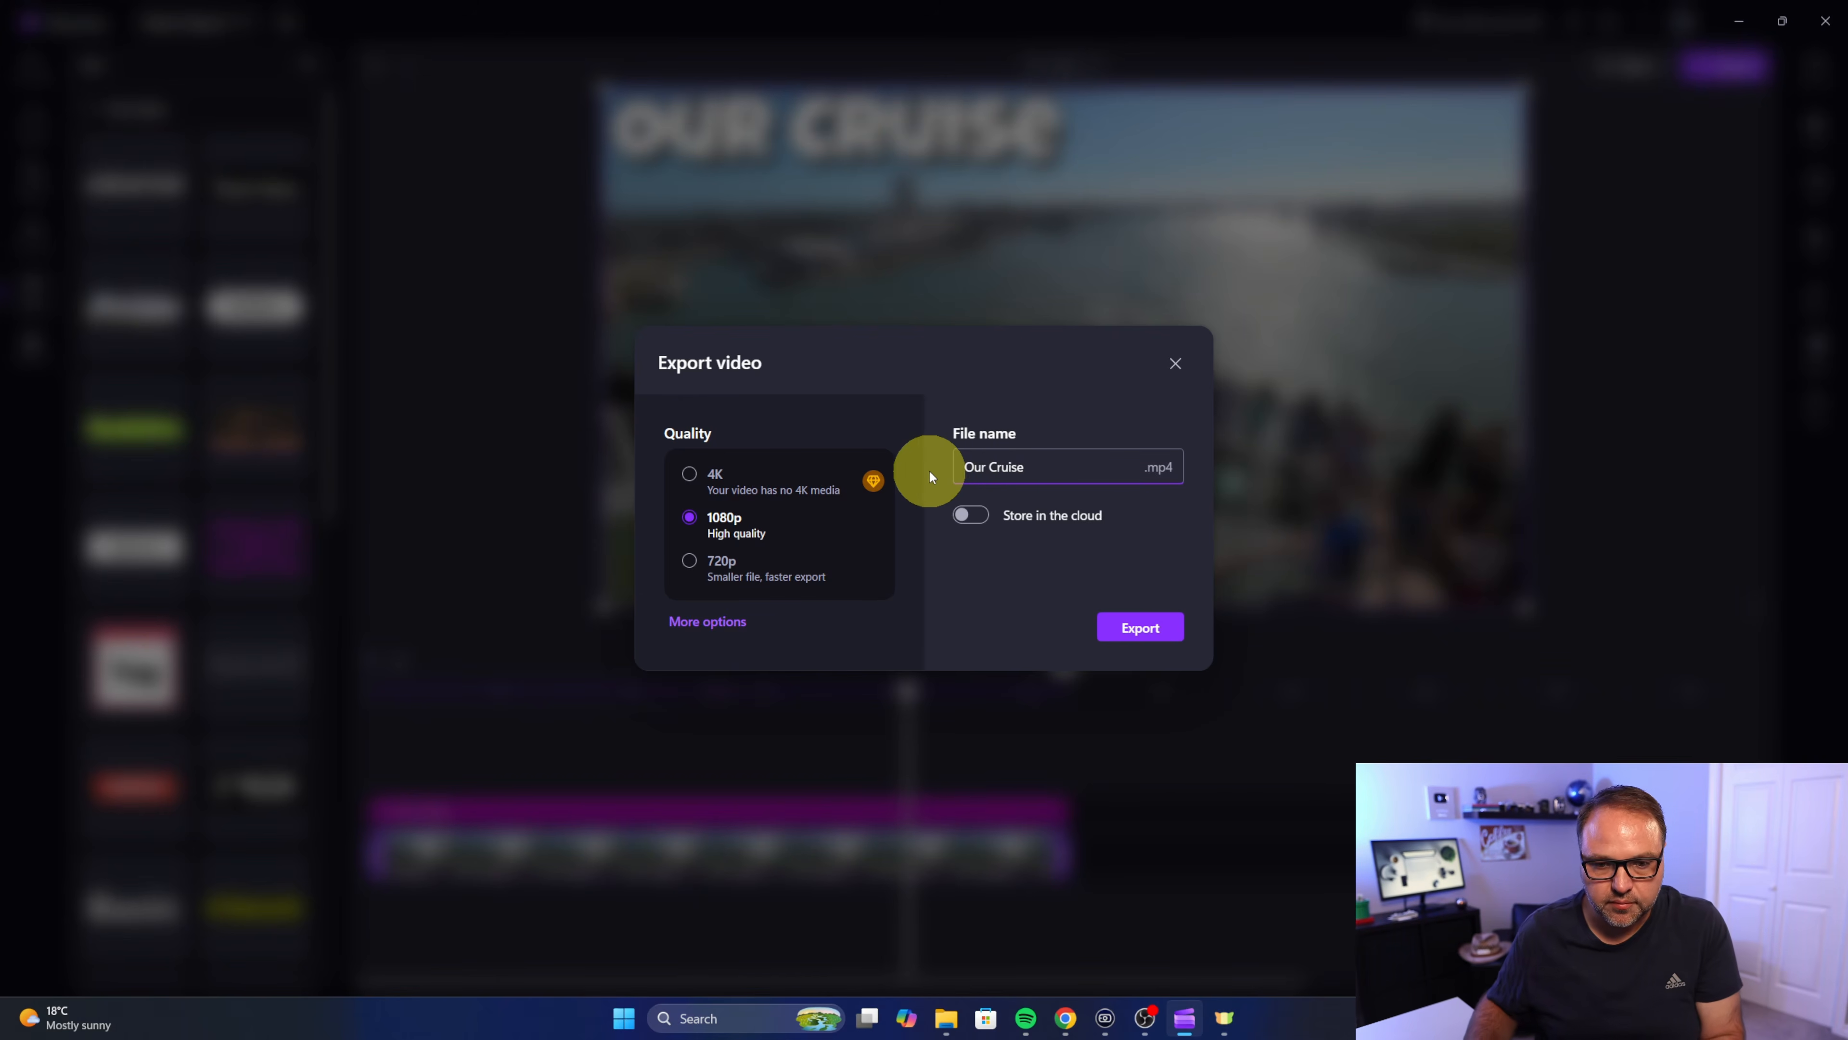
pyautogui.click(975, 515)
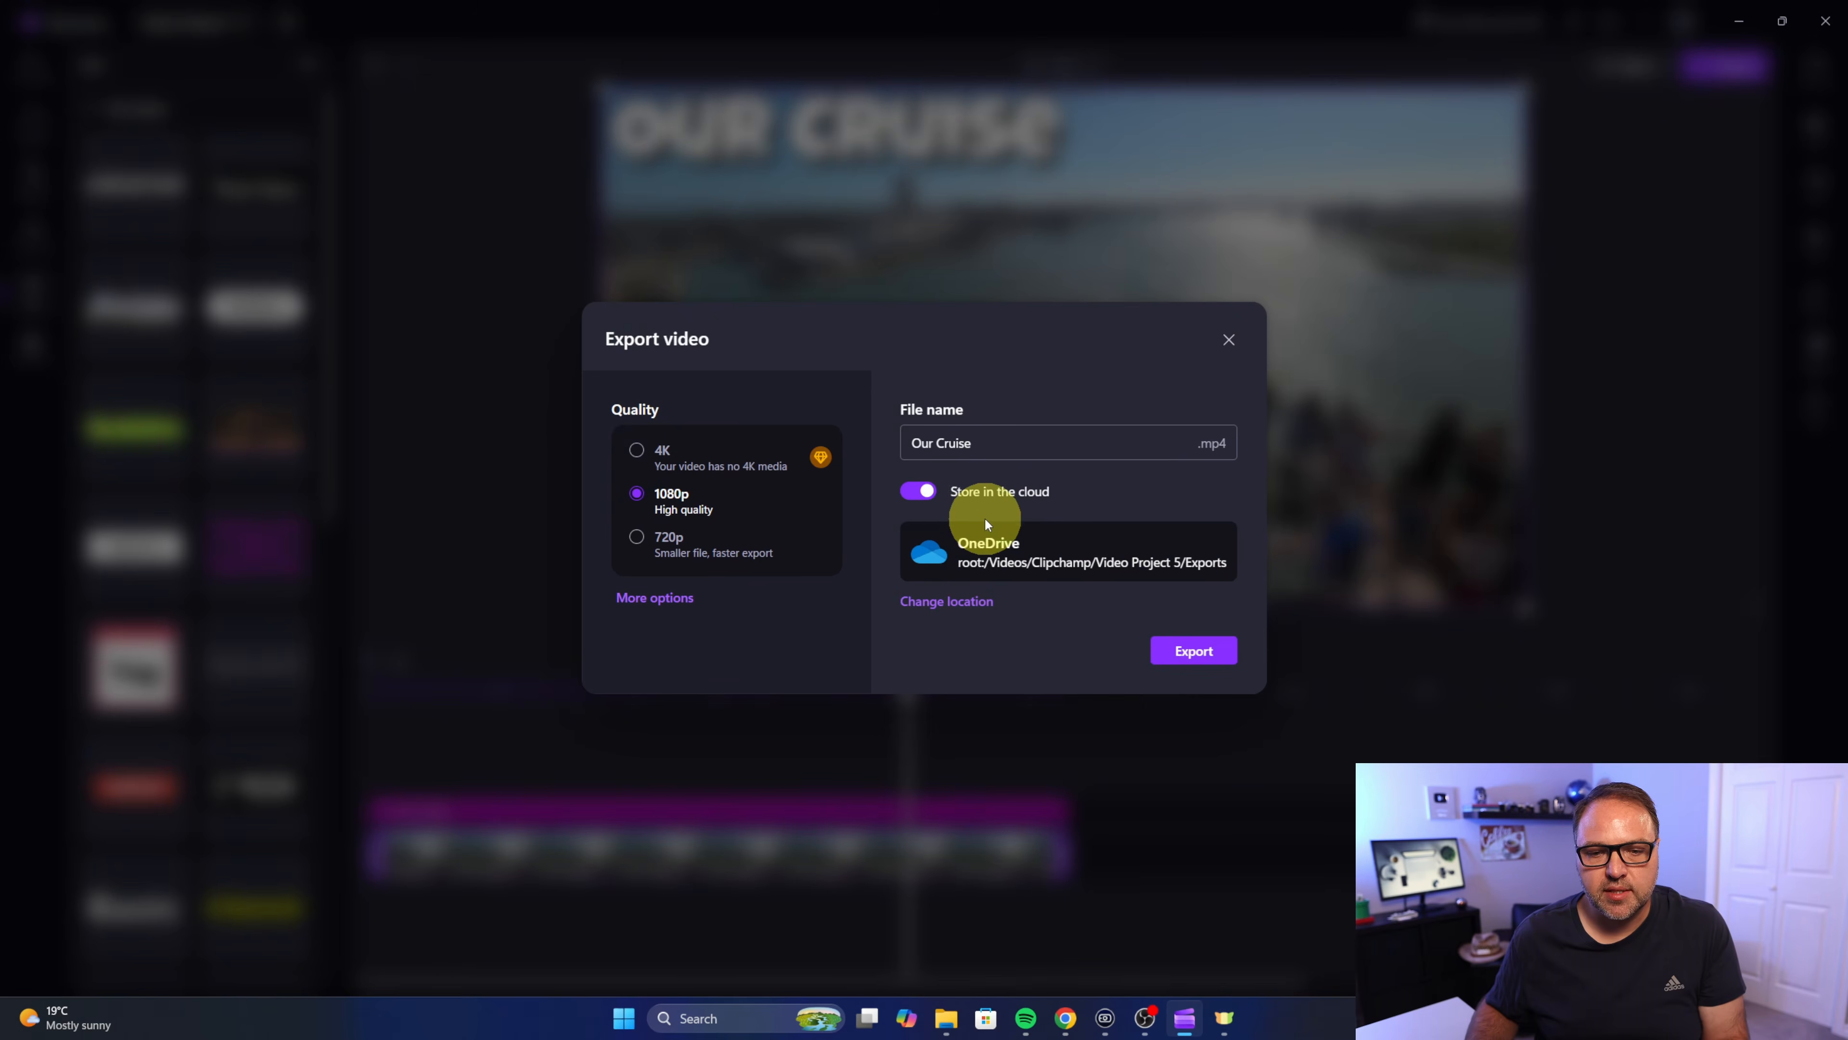
pyautogui.click(916, 490)
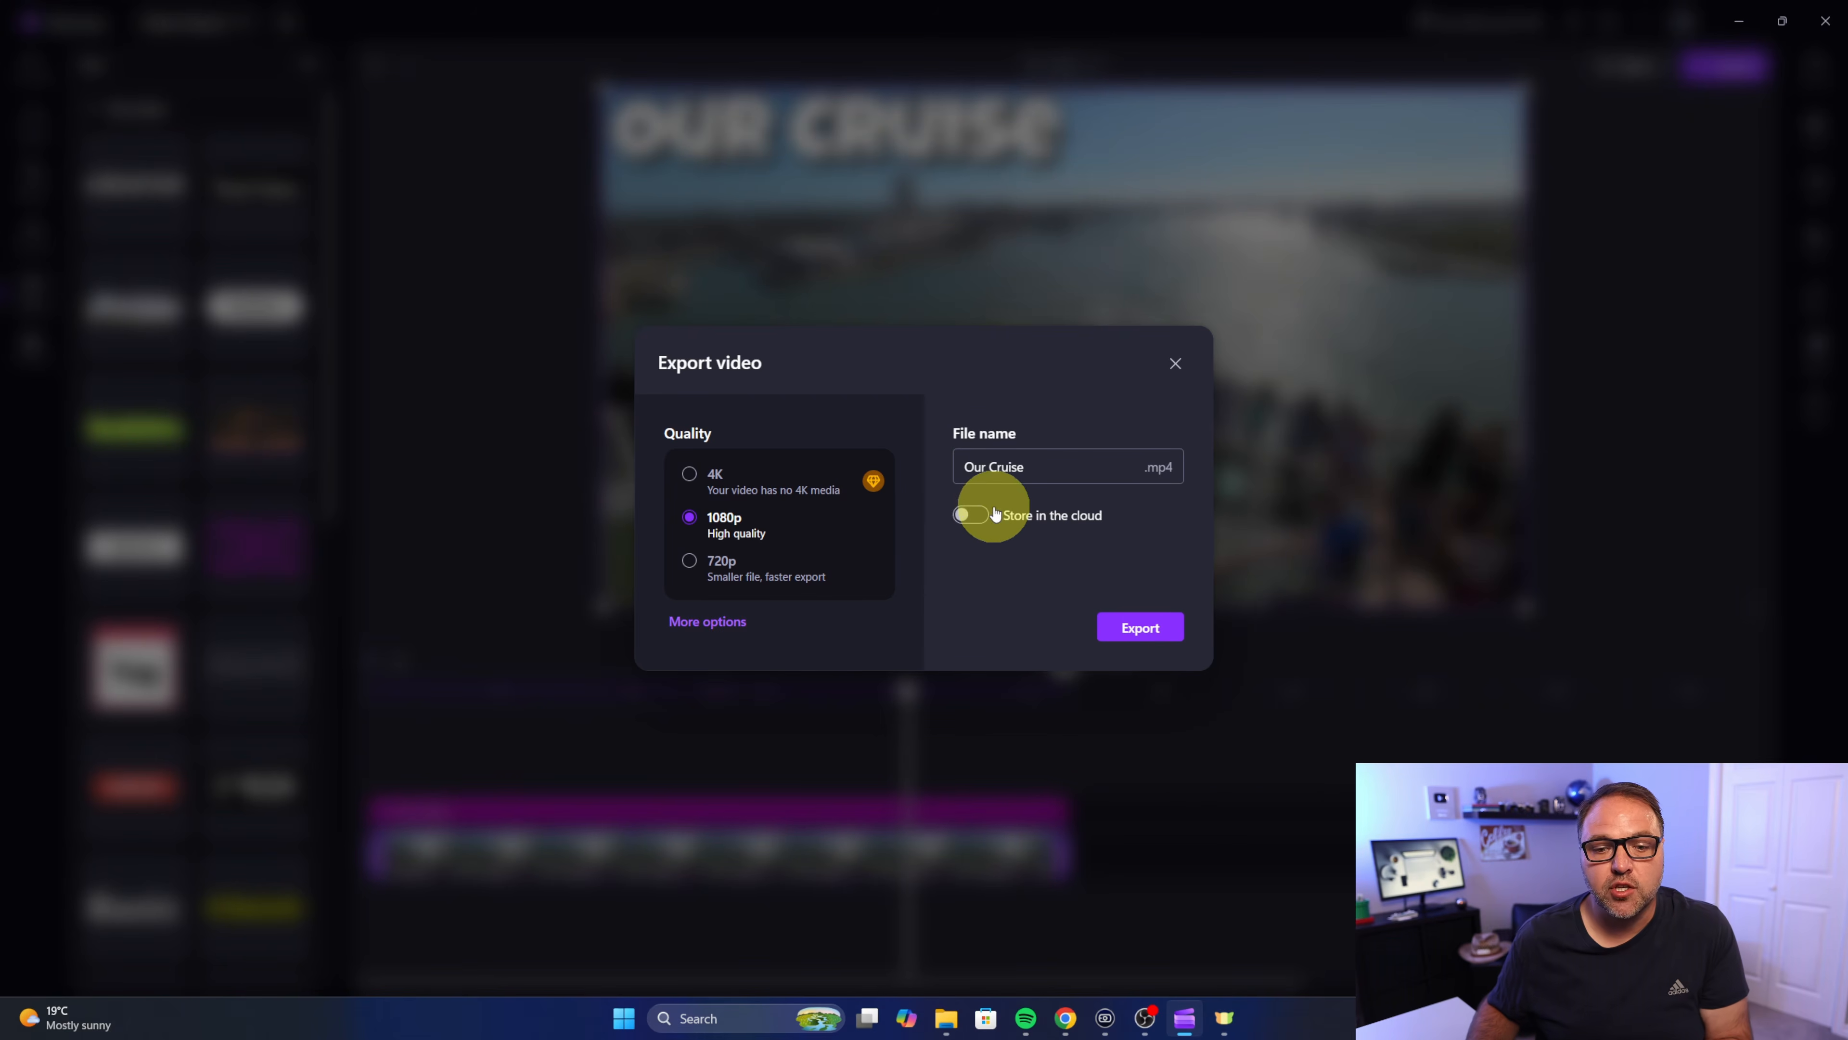
pyautogui.click(1147, 643)
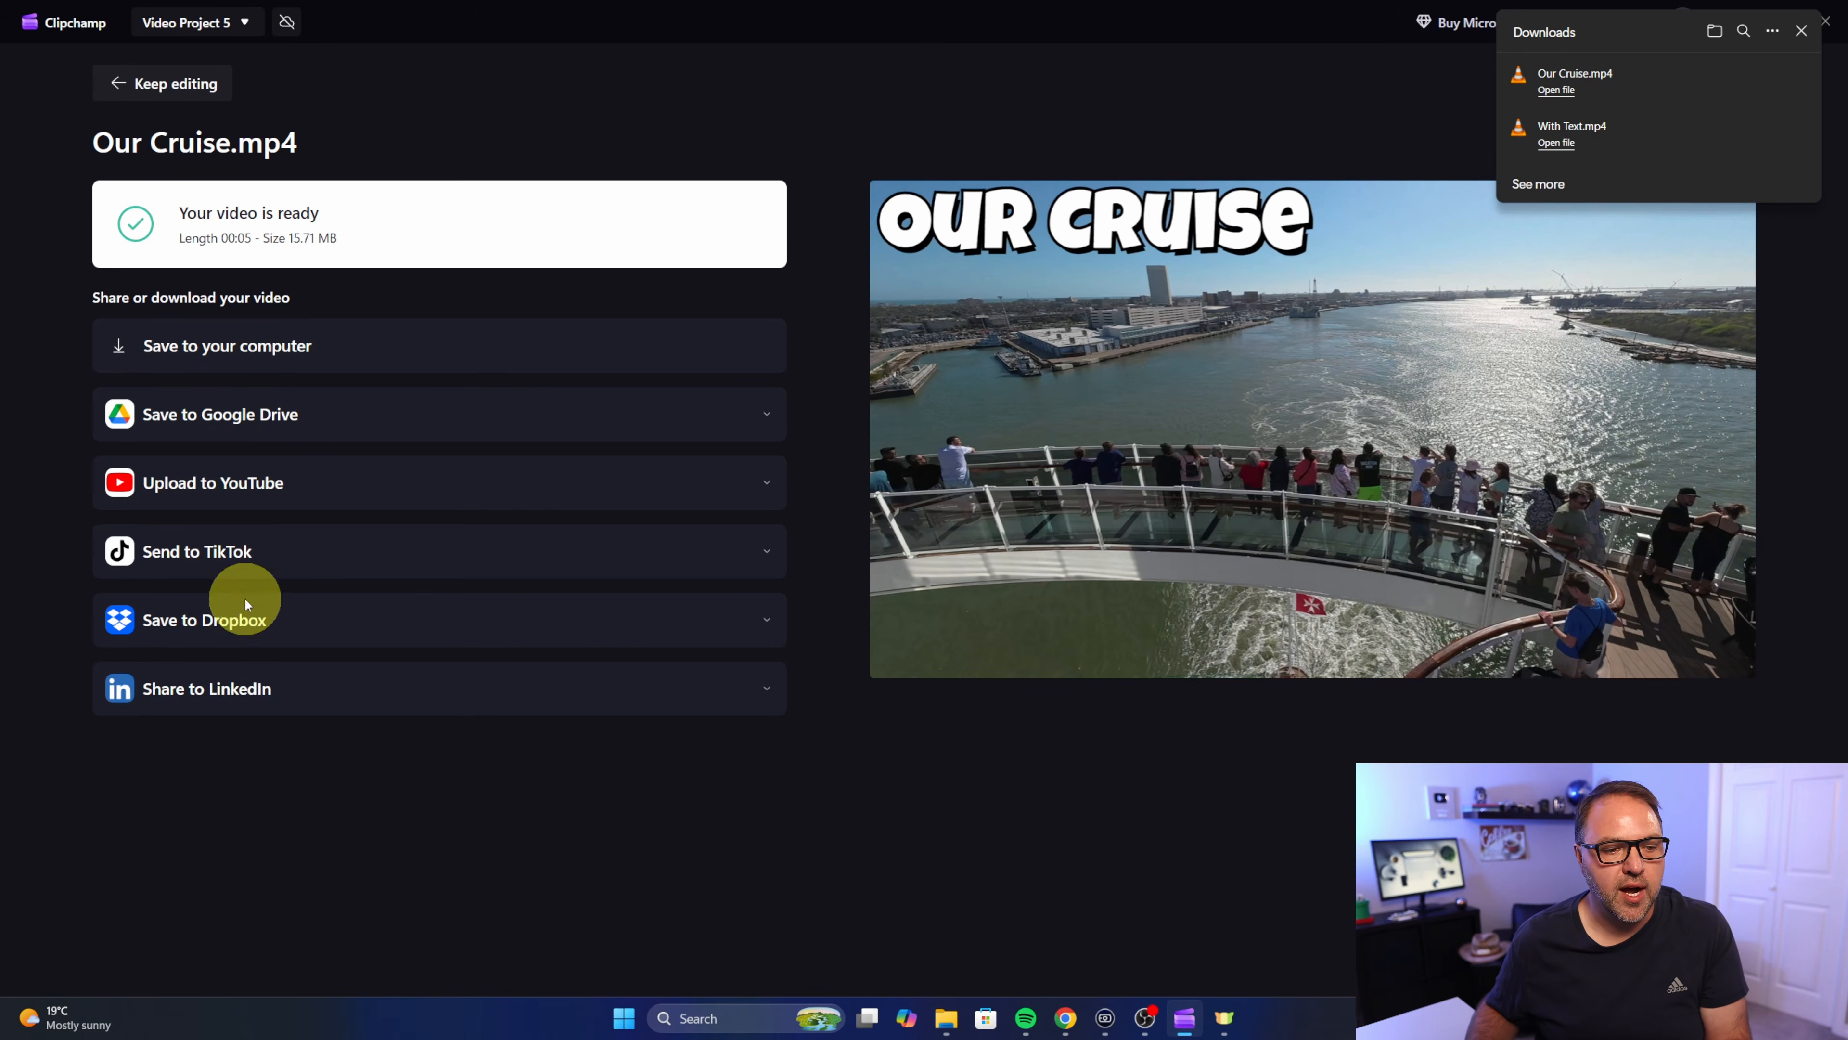
# - Save the exported video to the computer's Desktop as "Our Cruise" and dismiss the downloads list
pyautogui.click(245, 351)
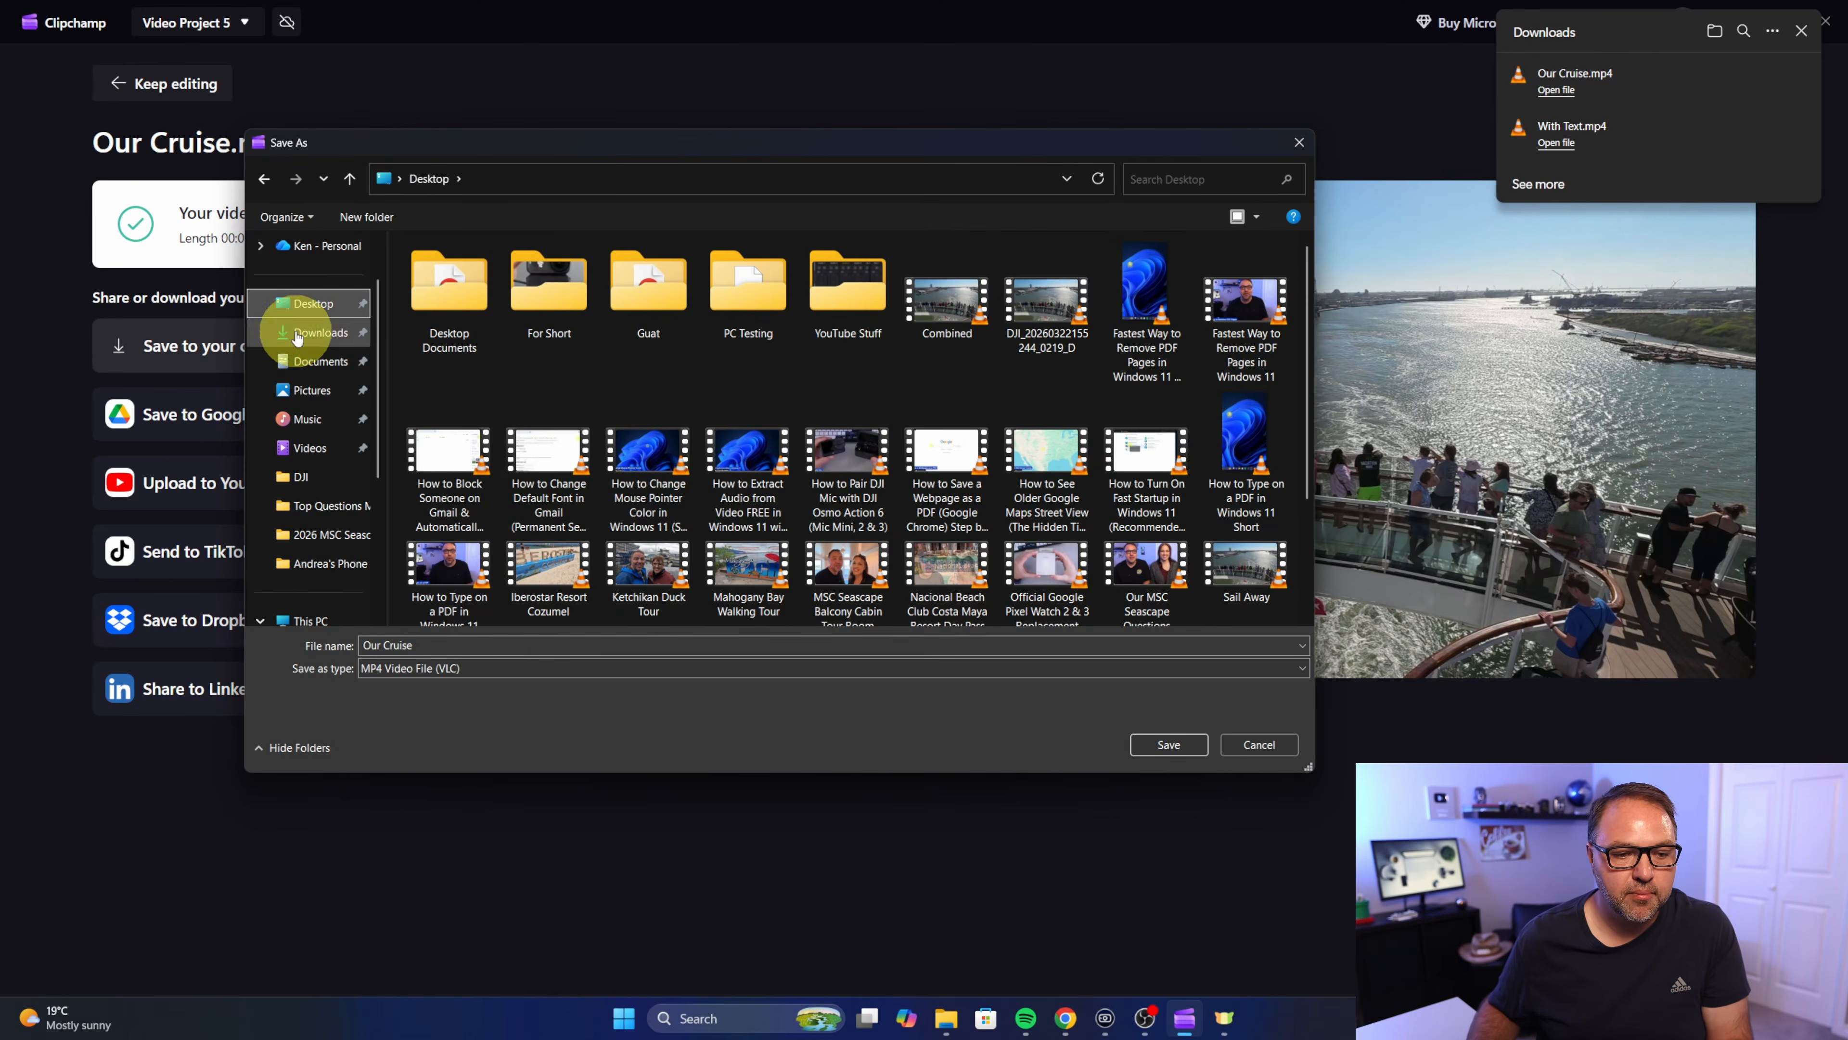
pyautogui.click(1169, 744)
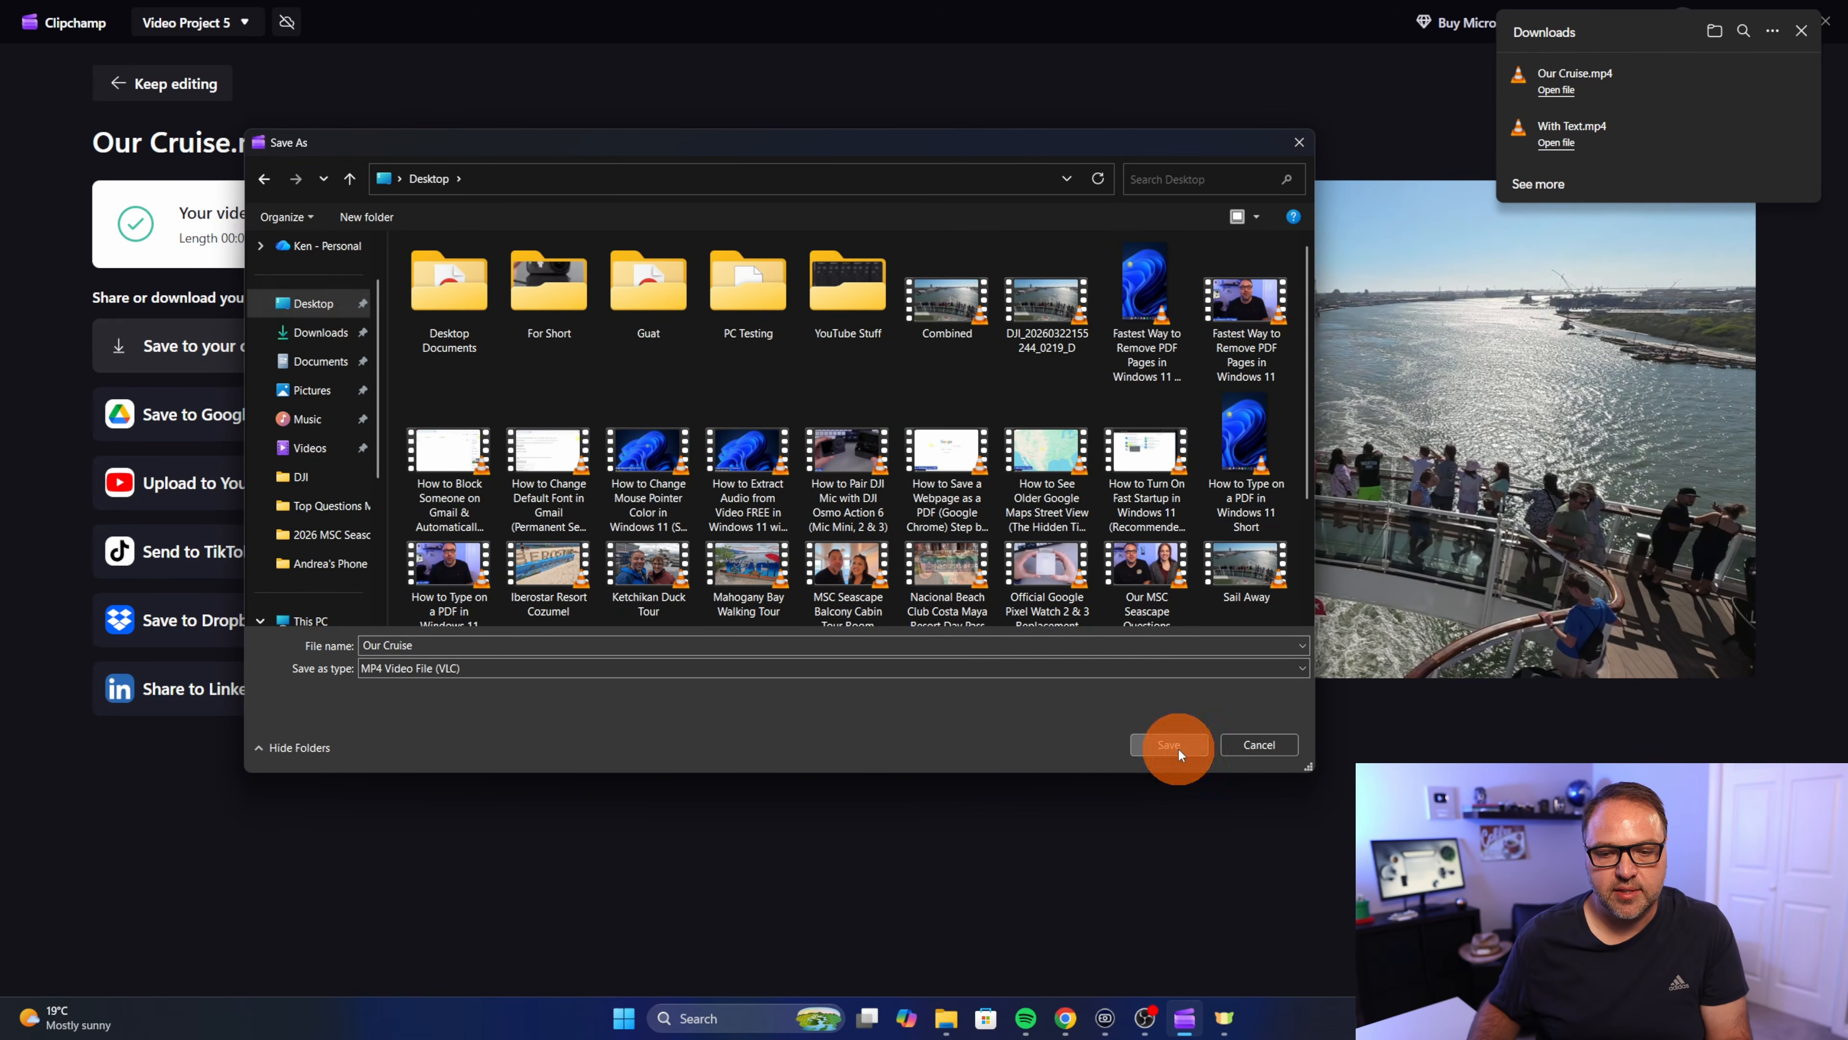
pyautogui.click(1803, 31)
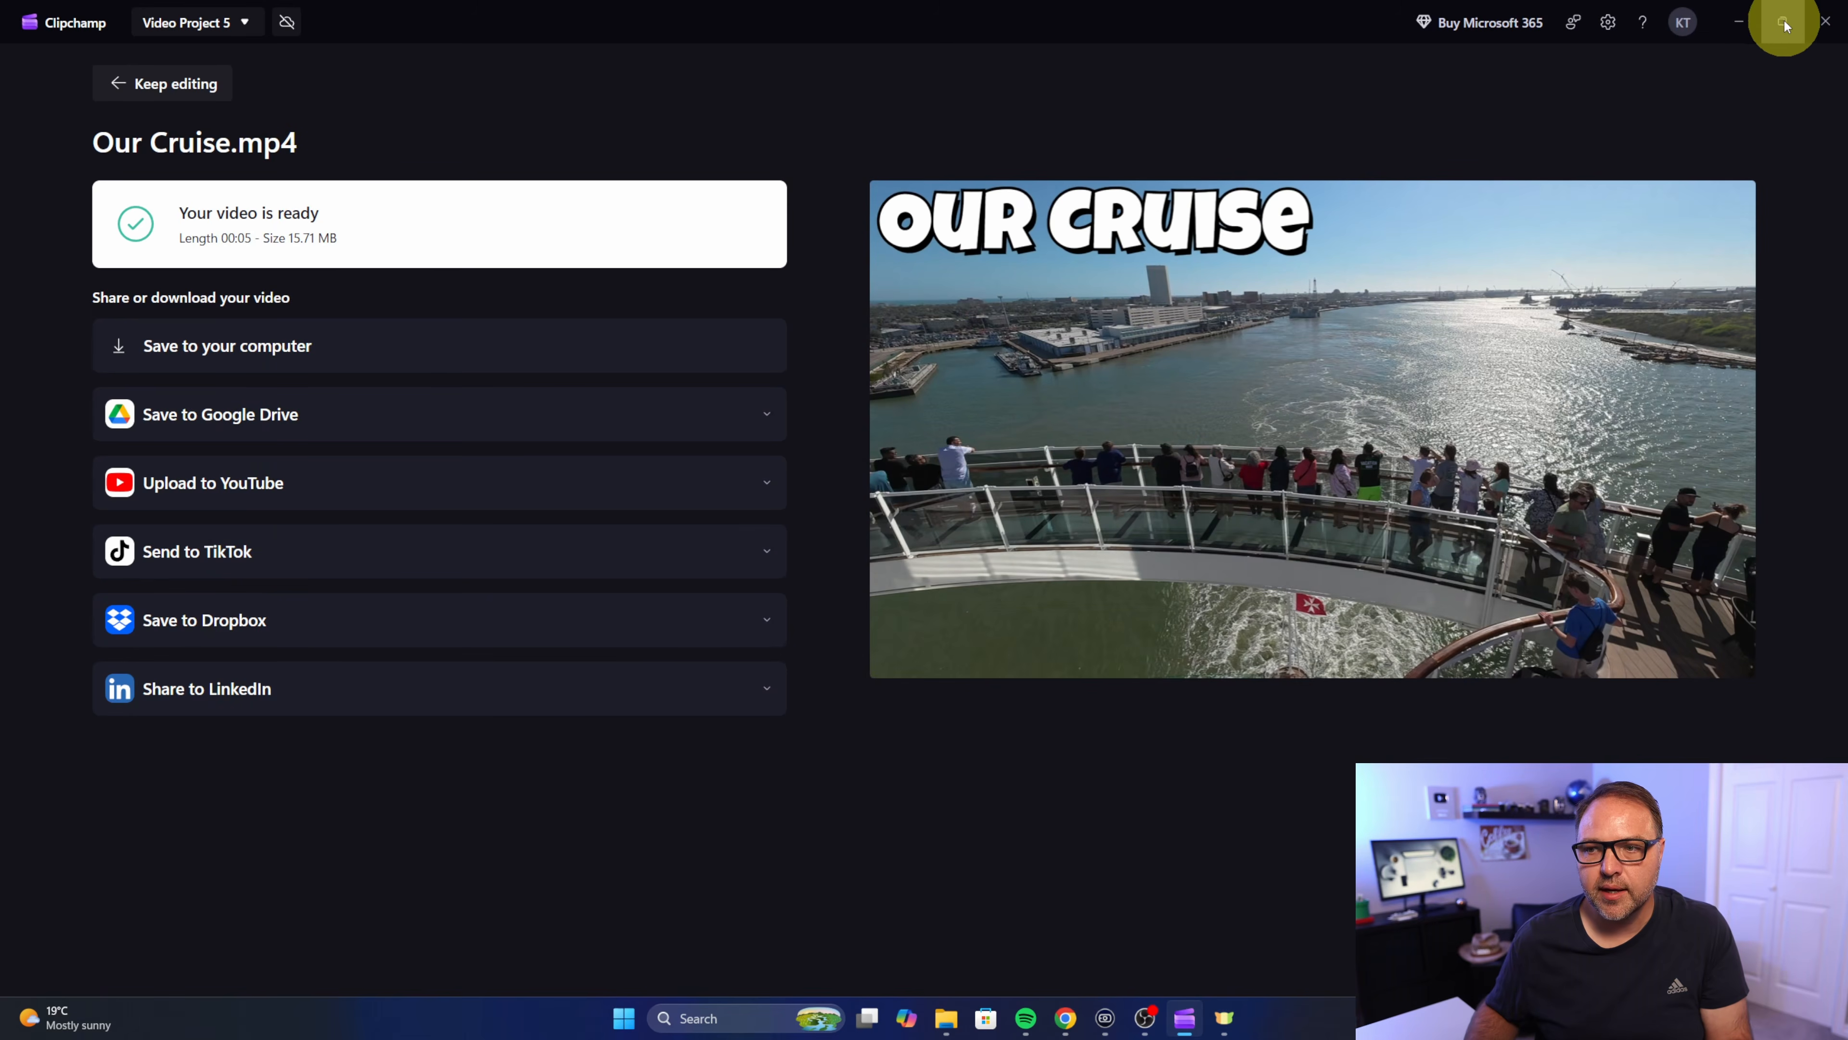
# - Switch to the Windows desktop, play the saved Our Cruise video in VLC media player and pause it partway through
pyautogui.click(1721, 33)
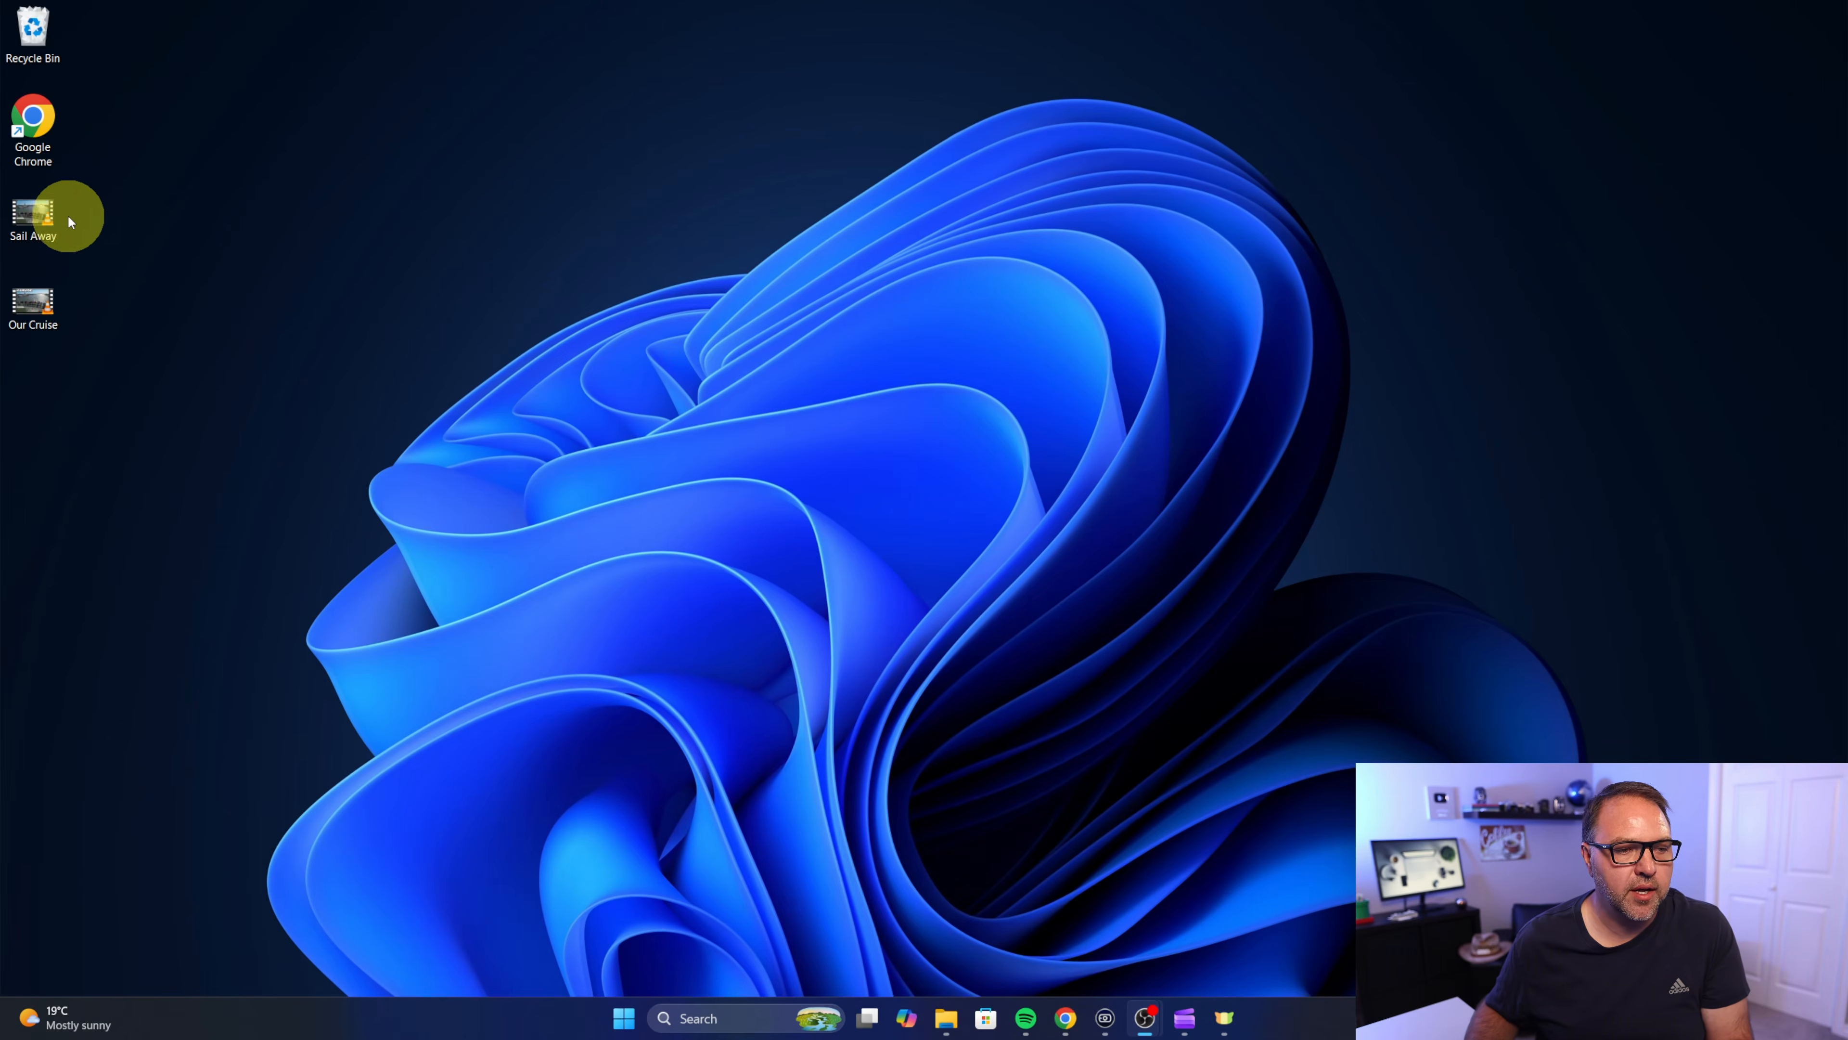
pyautogui.doubleClick(32, 319)
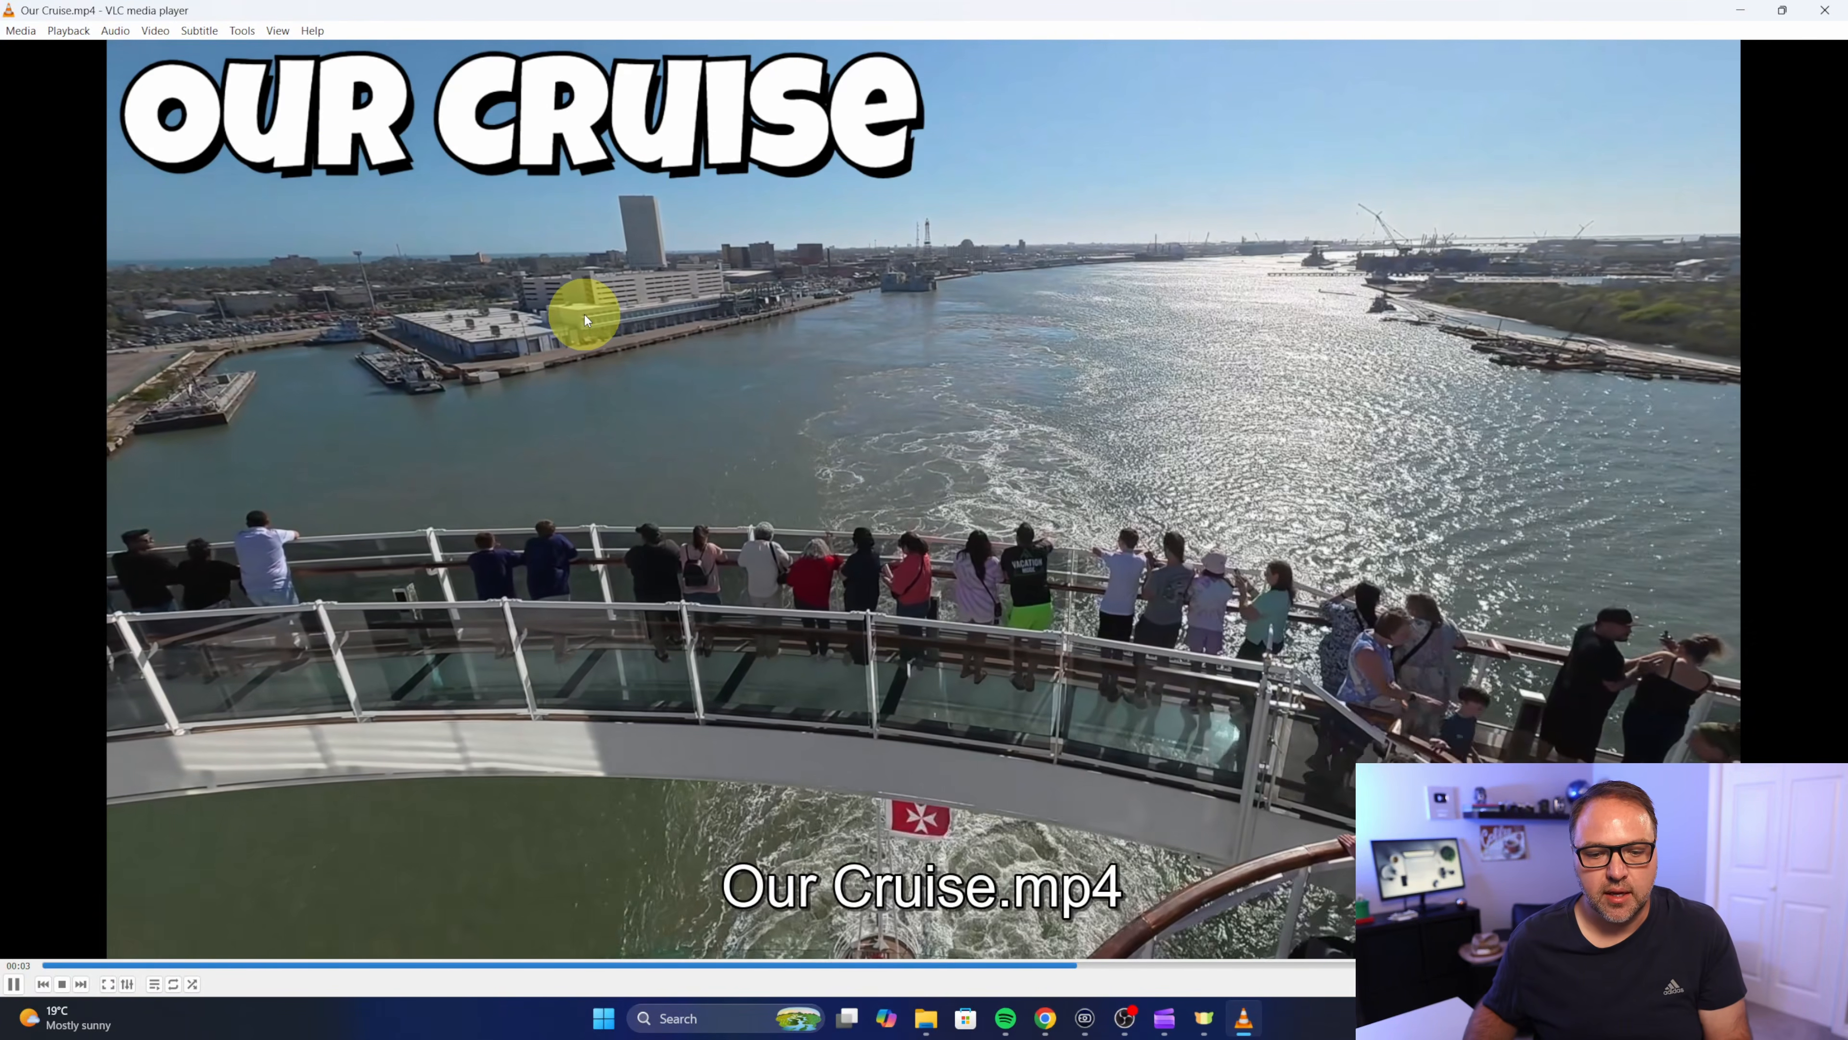
pyautogui.press('space')
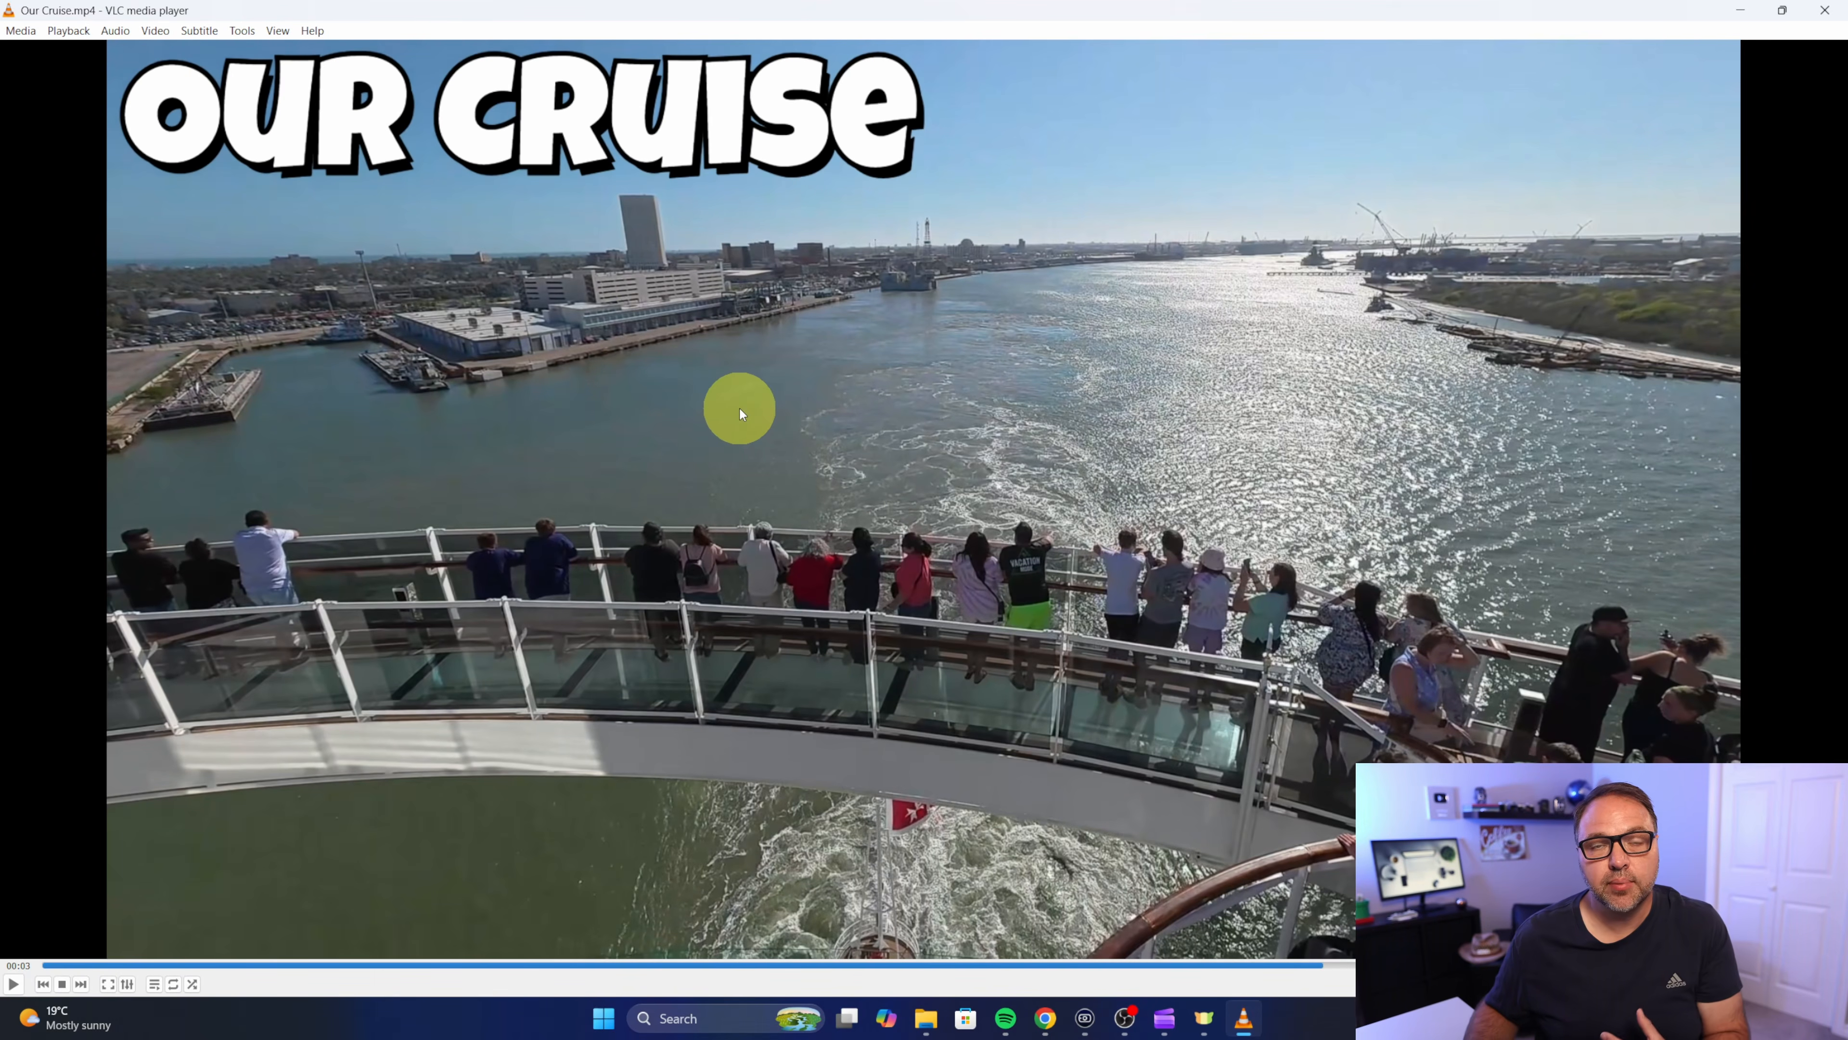